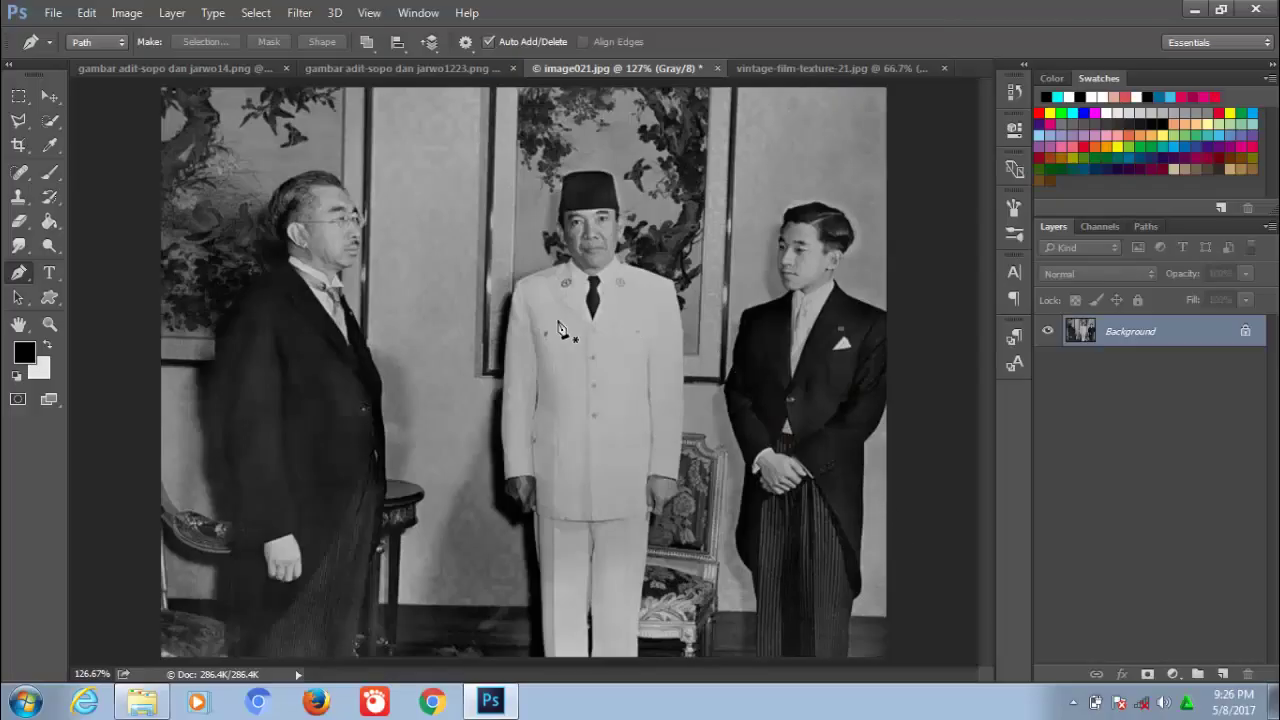
Step: Preview the two character images and the film texture, then return to the black-and-white photo
{"action": "left_click", "coordinate": [139, 69]}
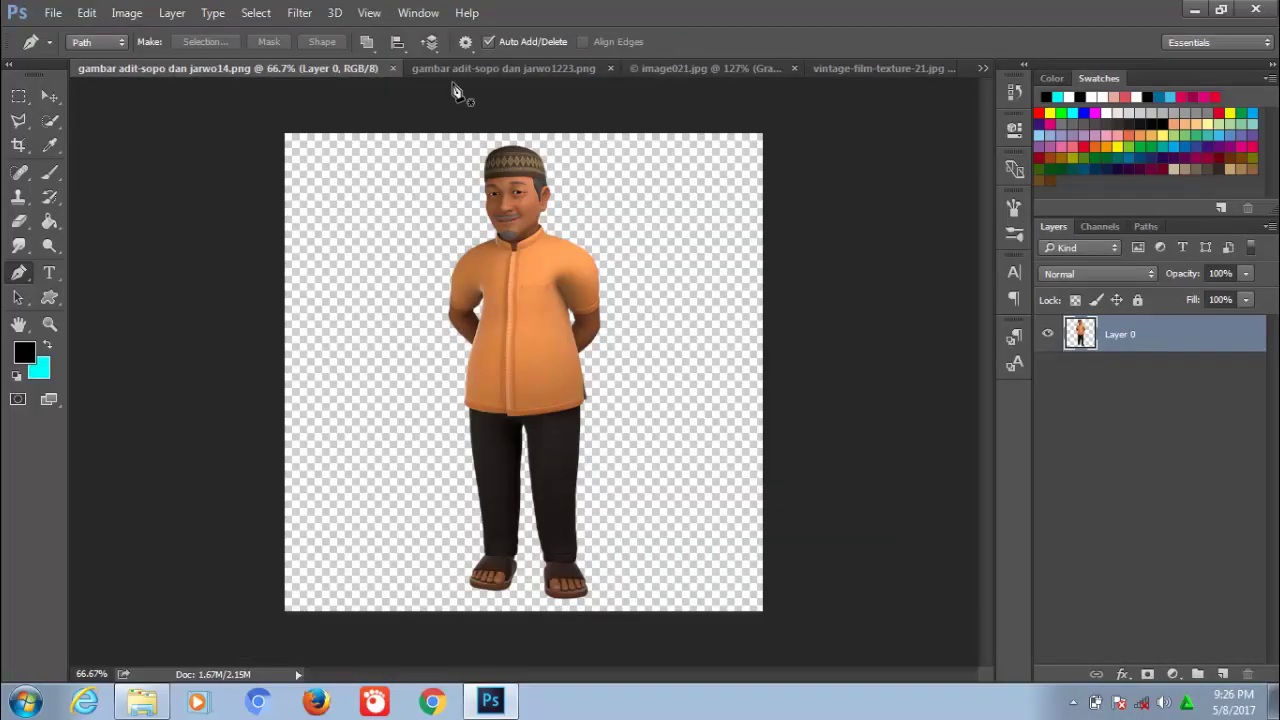
{"action": "left_click", "coordinate": [495, 70]}
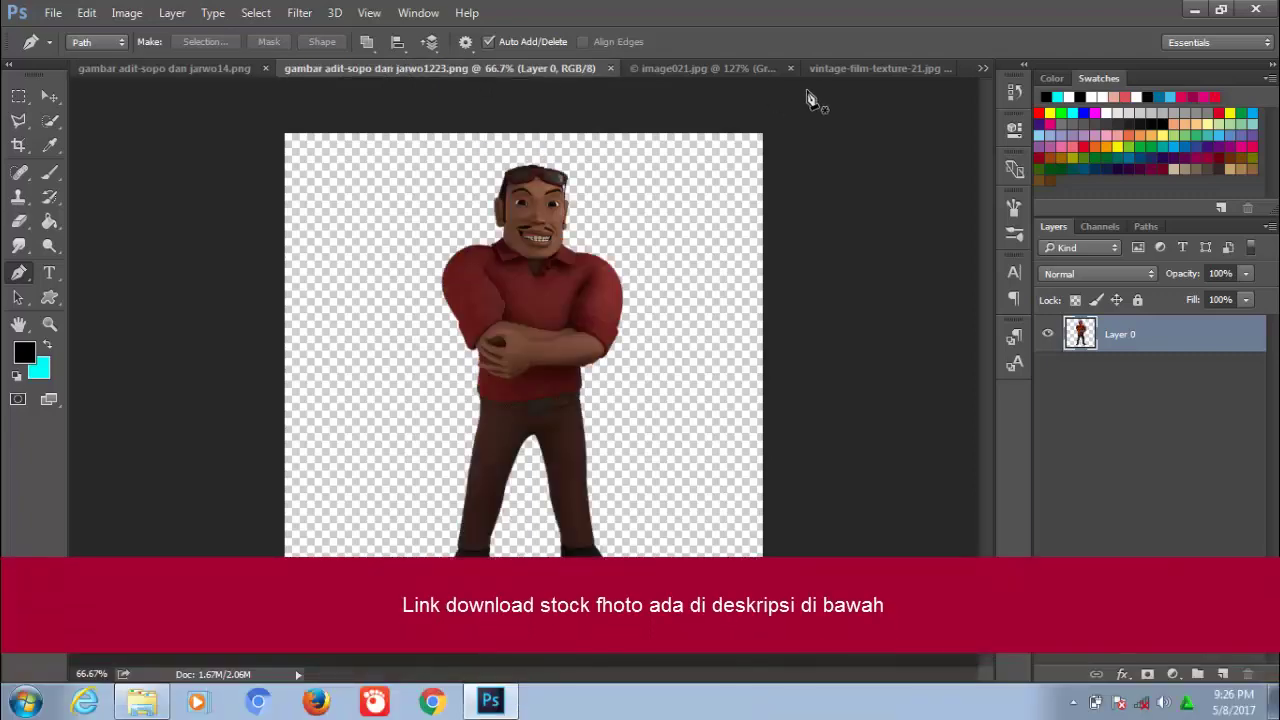
{"action": "left_click", "coordinate": [855, 71]}
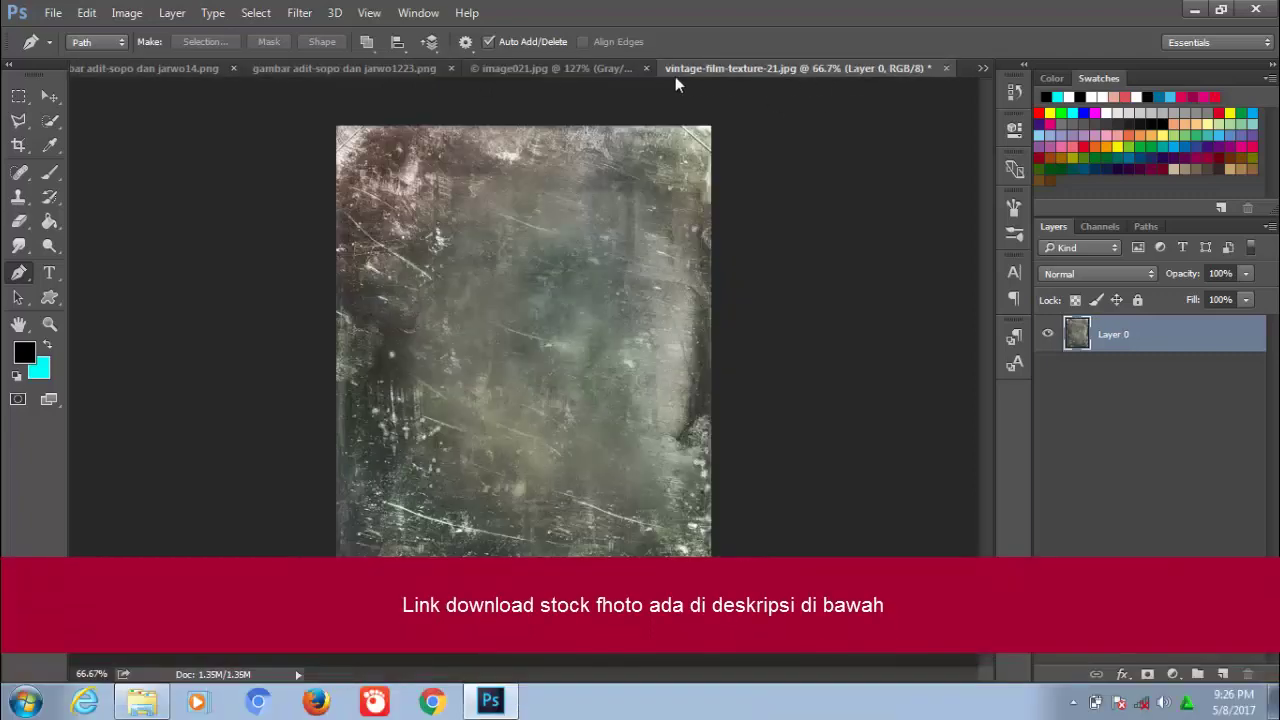
{"action": "left_click", "coordinate": [578, 68]}
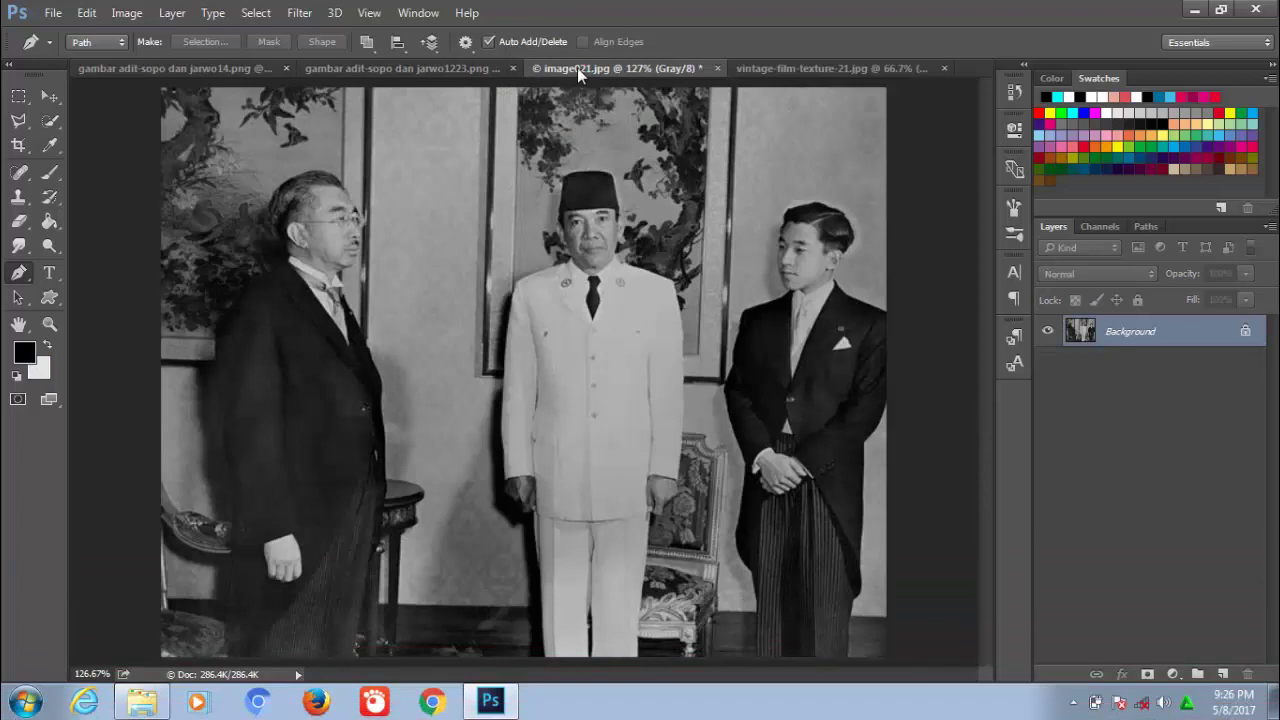
Step: Move the orange-shirt character into image021.jpg as Layer 1, in front of the three men
{"action": "left_click", "coordinate": [57, 98]}
{"action": "left_click", "coordinate": [171, 68]}
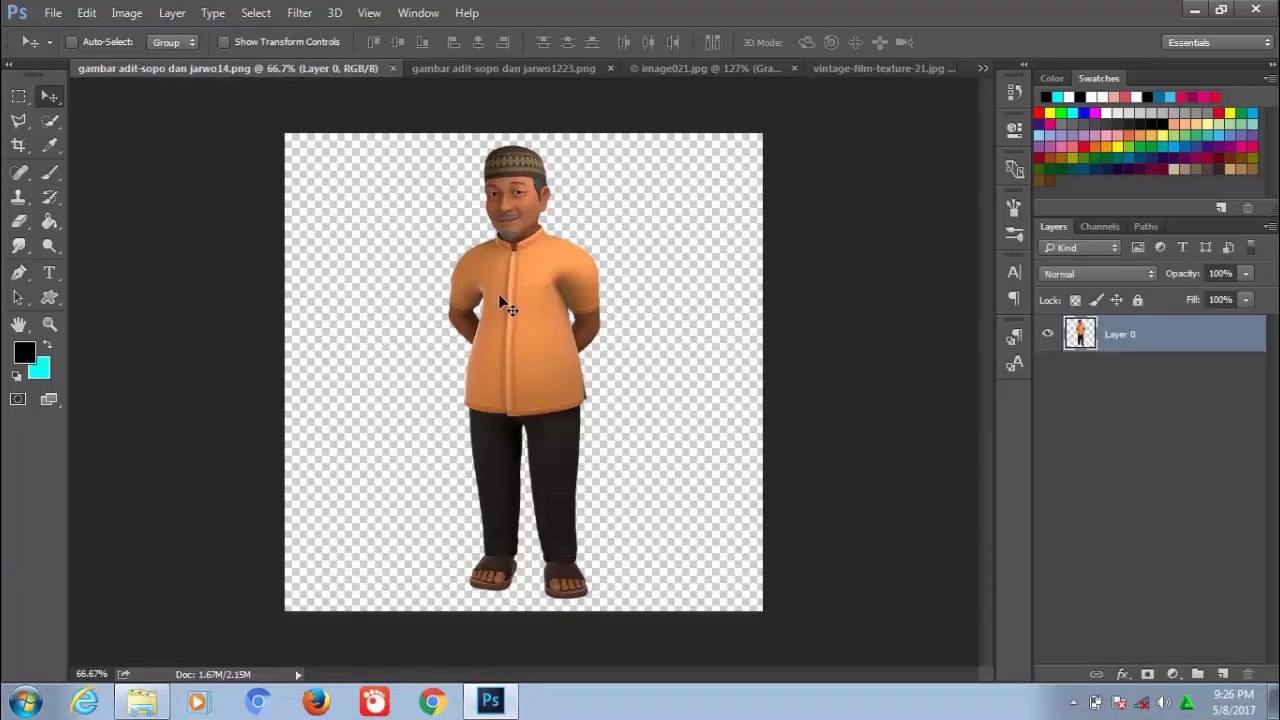
{"action": "mouse_move", "coordinate": [508, 310]}
{"action": "left_mouse_down"}
{"action": "mouse_move", "coordinate": [700, 77]}
{"action": "mouse_move", "coordinate": [553, 178]}
{"action": "left_mouse_up"}
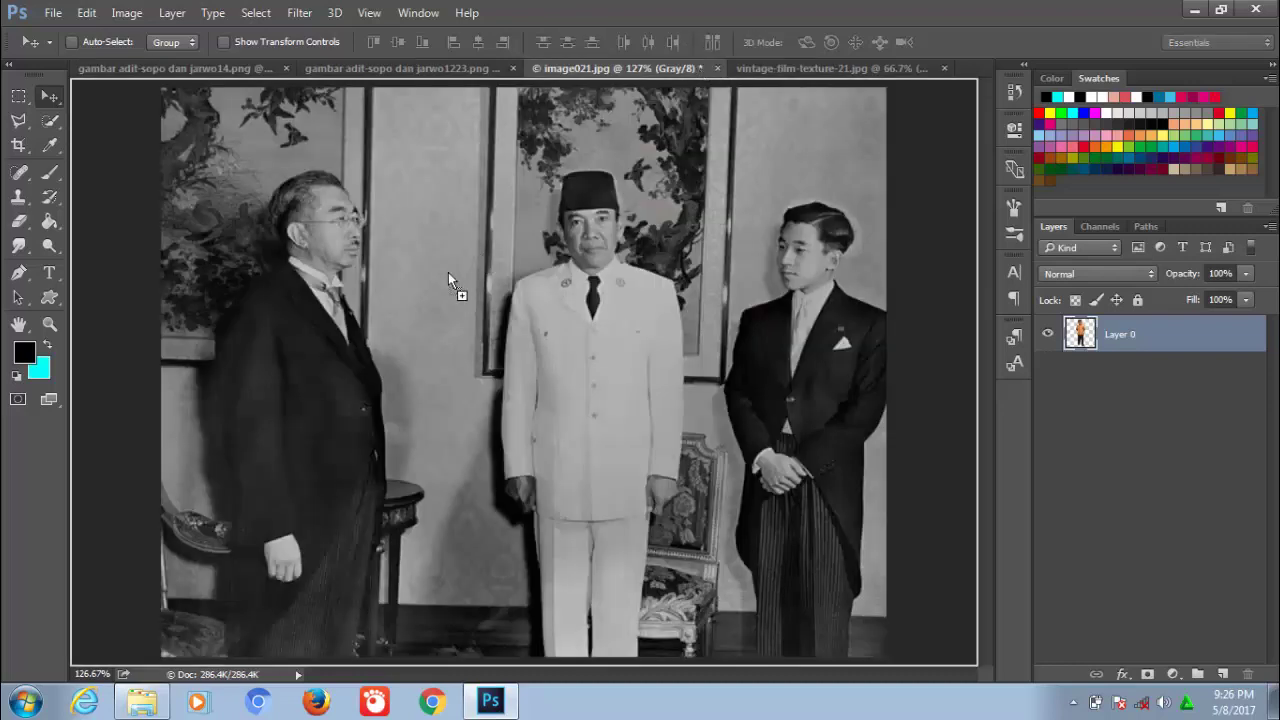
{"action": "left_click_drag", "start_coordinate": [424, 349], "coordinate": [424, 349]}
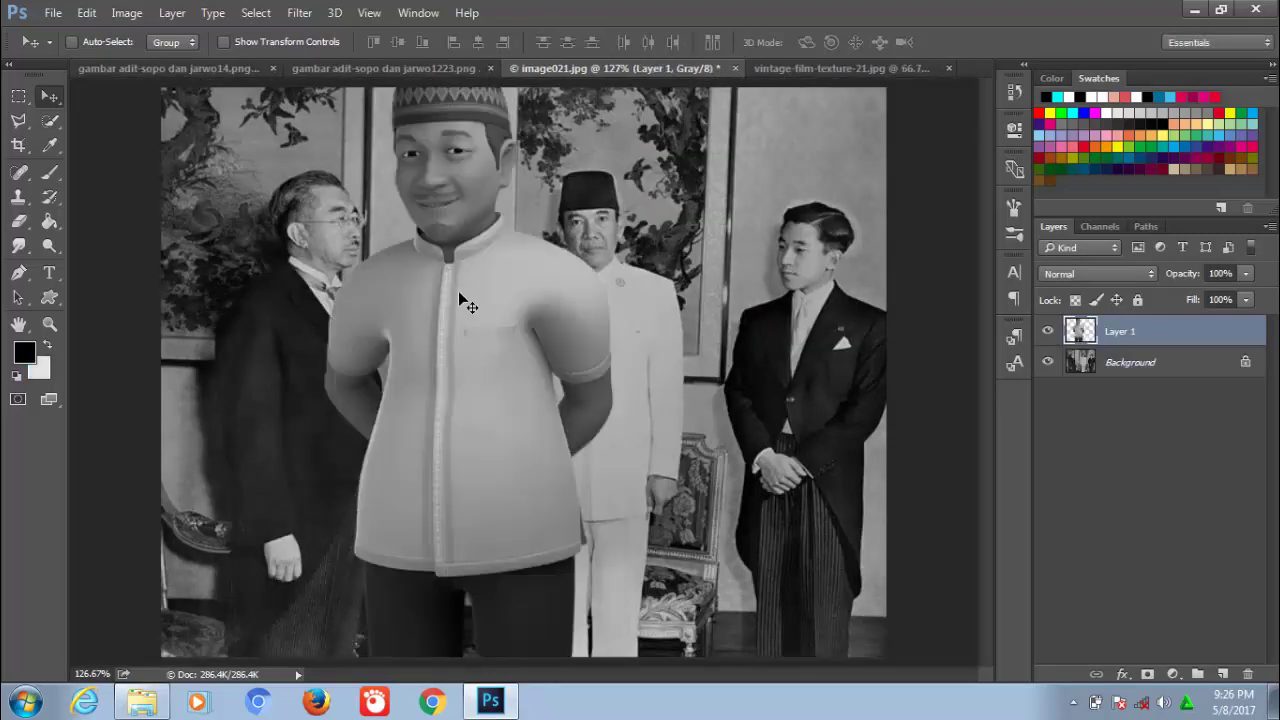
{"action": "left_click_drag", "start_coordinate": [461, 292], "coordinate": [447, 352]}
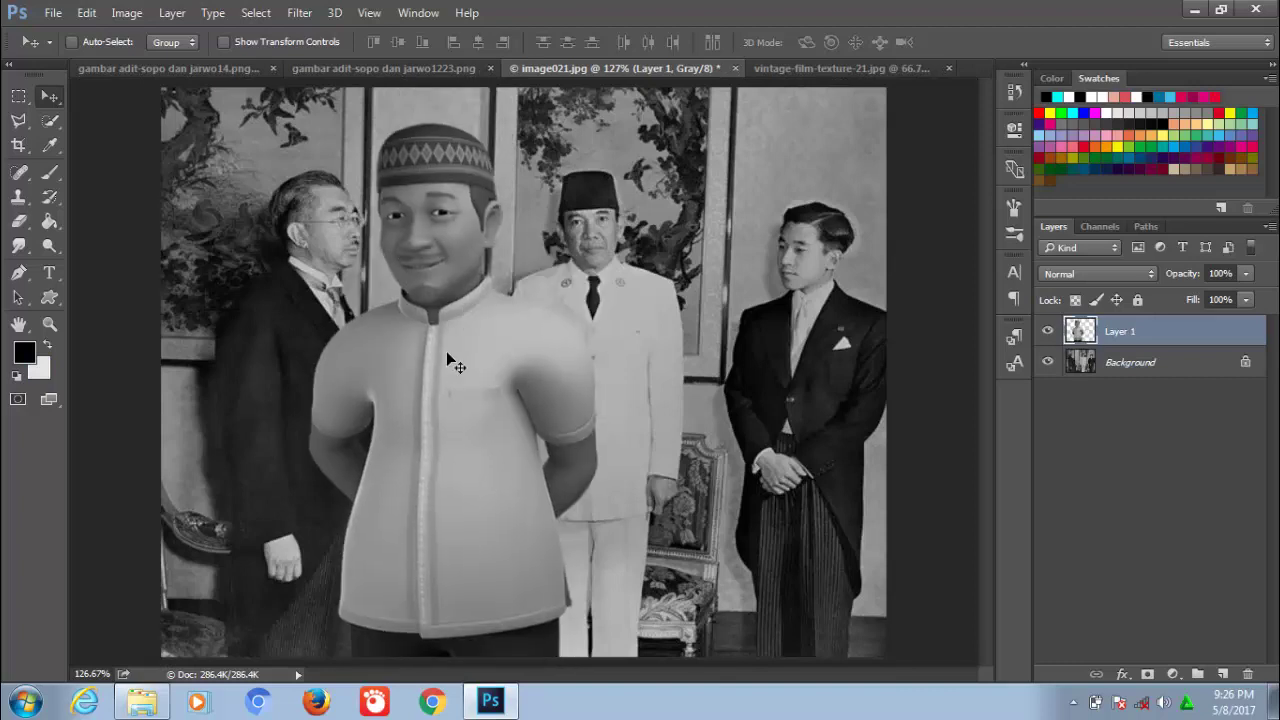
{"action": "key", "text": "ctrl"}
Step: Scale Layer 1 down and place it between the left man and the man in white
{"action": "key", "text": "ctrl+t"}
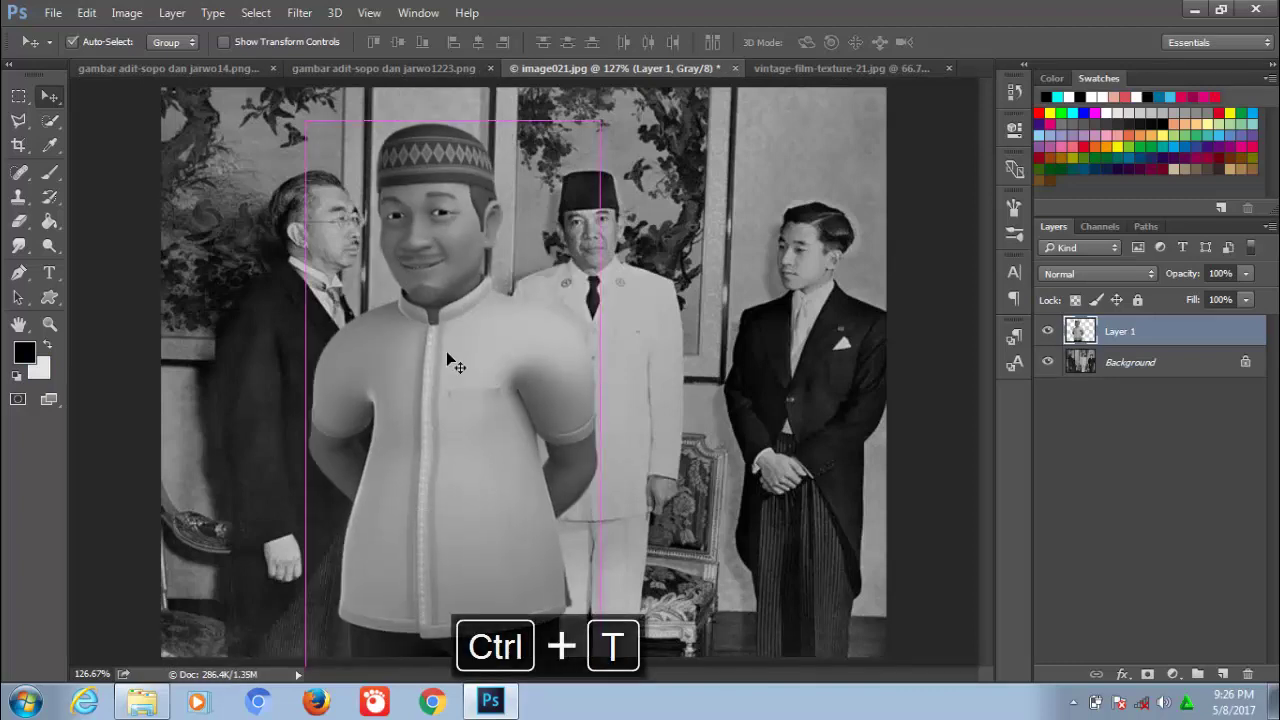
{"action": "left_click_drag", "start_coordinate": [605, 120], "coordinate": [480, 330]}
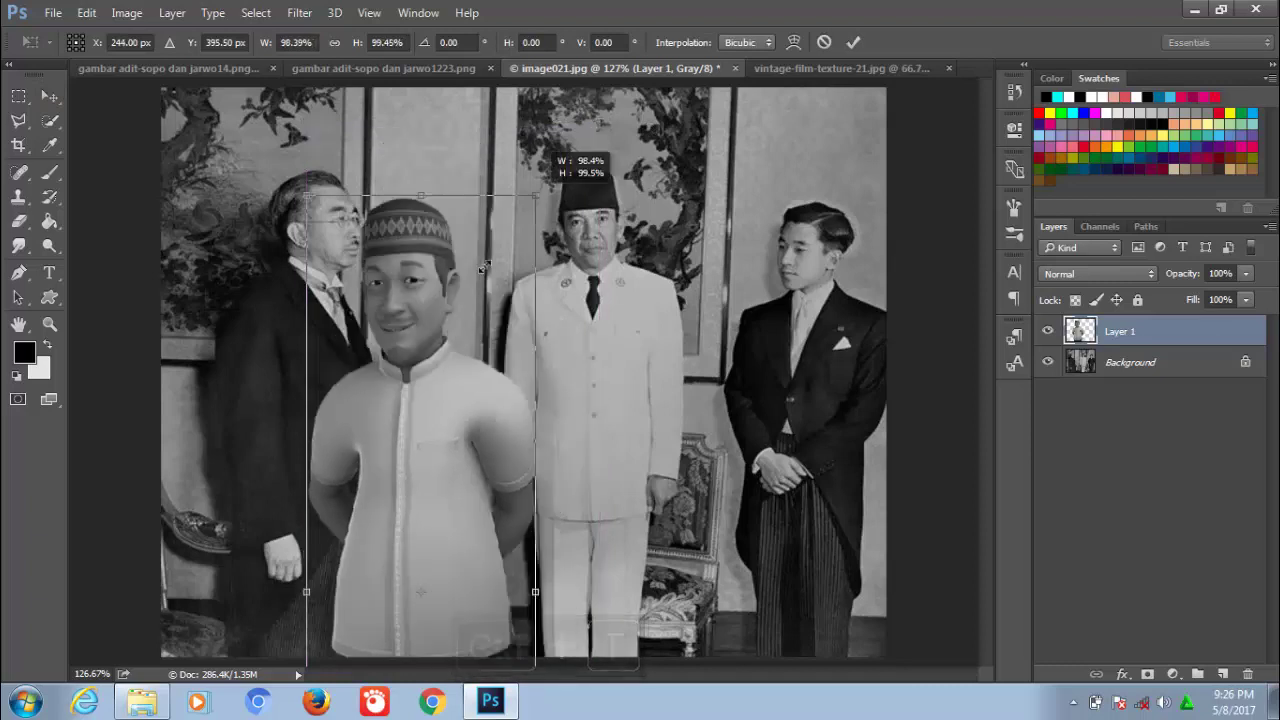
{"action": "left_click_drag", "start_coordinate": [379, 534], "coordinate": [436, 364]}
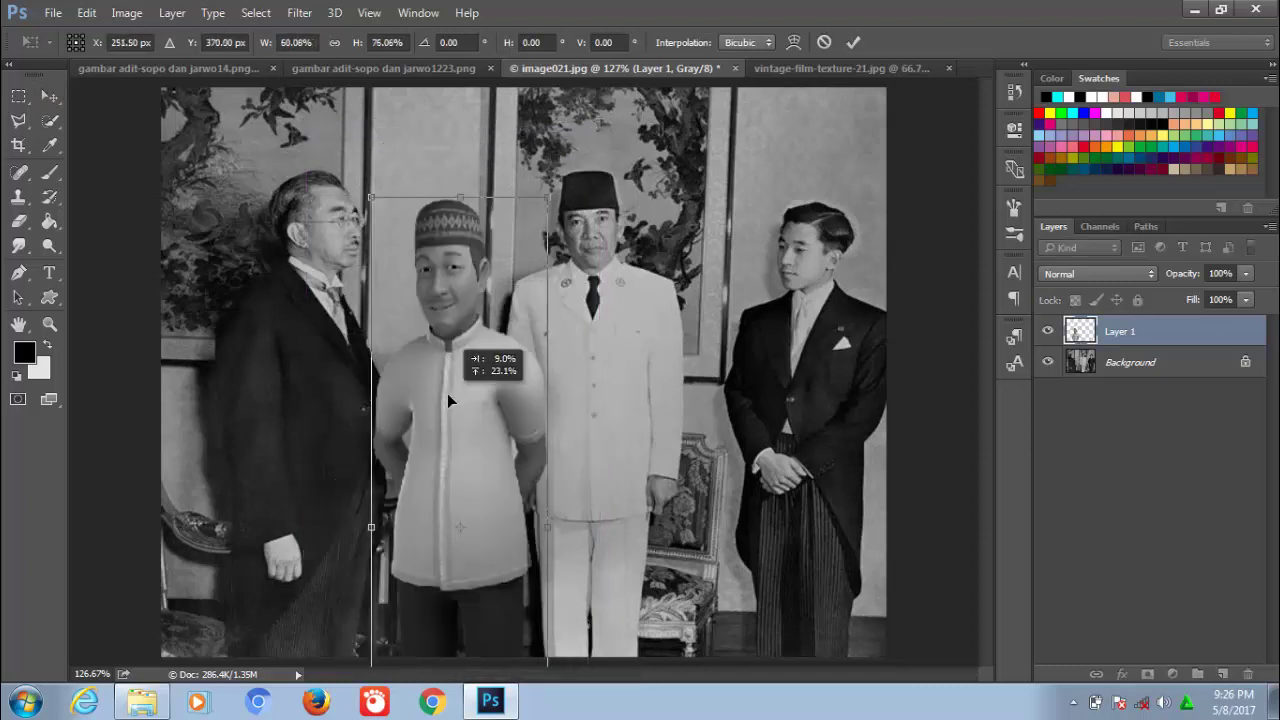
{"action": "left_click_drag", "start_coordinate": [535, 162], "coordinate": [497, 202]}
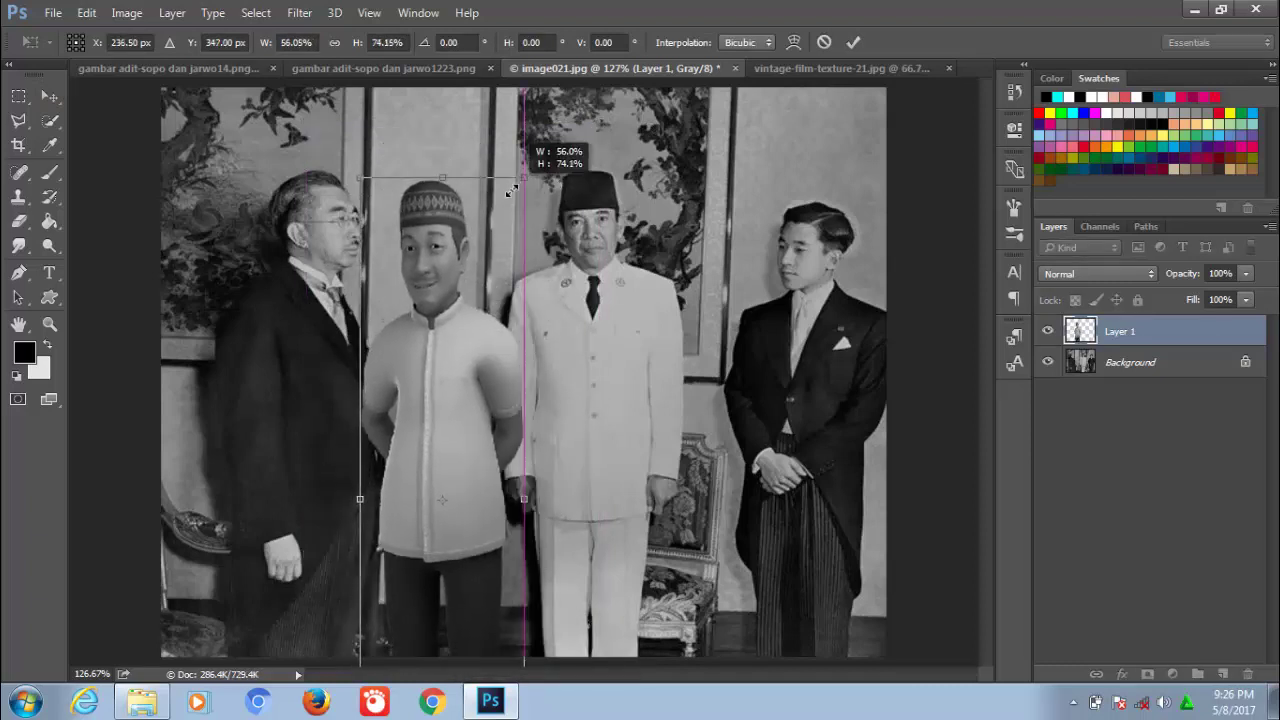
{"action": "left_click_drag", "start_coordinate": [444, 383], "coordinate": [590, 362]}
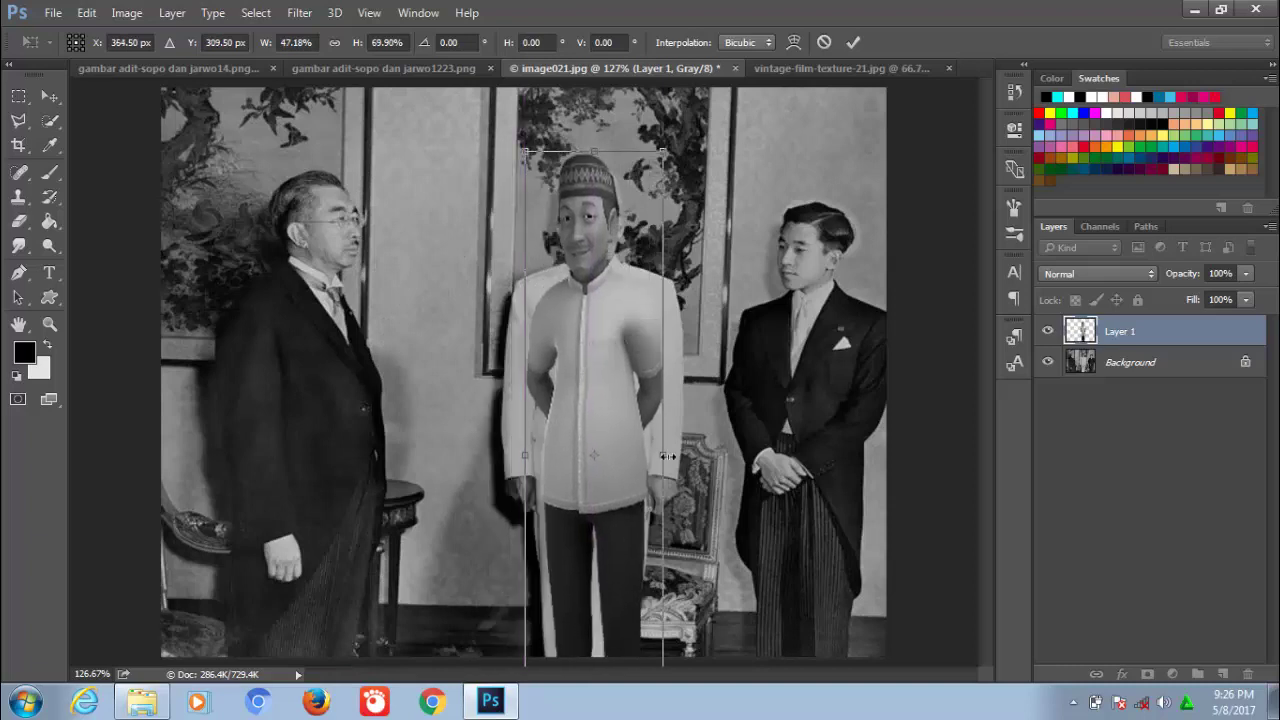
{"action": "left_click_drag", "start_coordinate": [663, 455], "coordinate": [680, 455]}
{"action": "left_click_drag", "start_coordinate": [524, 455], "coordinate": [502, 455]}
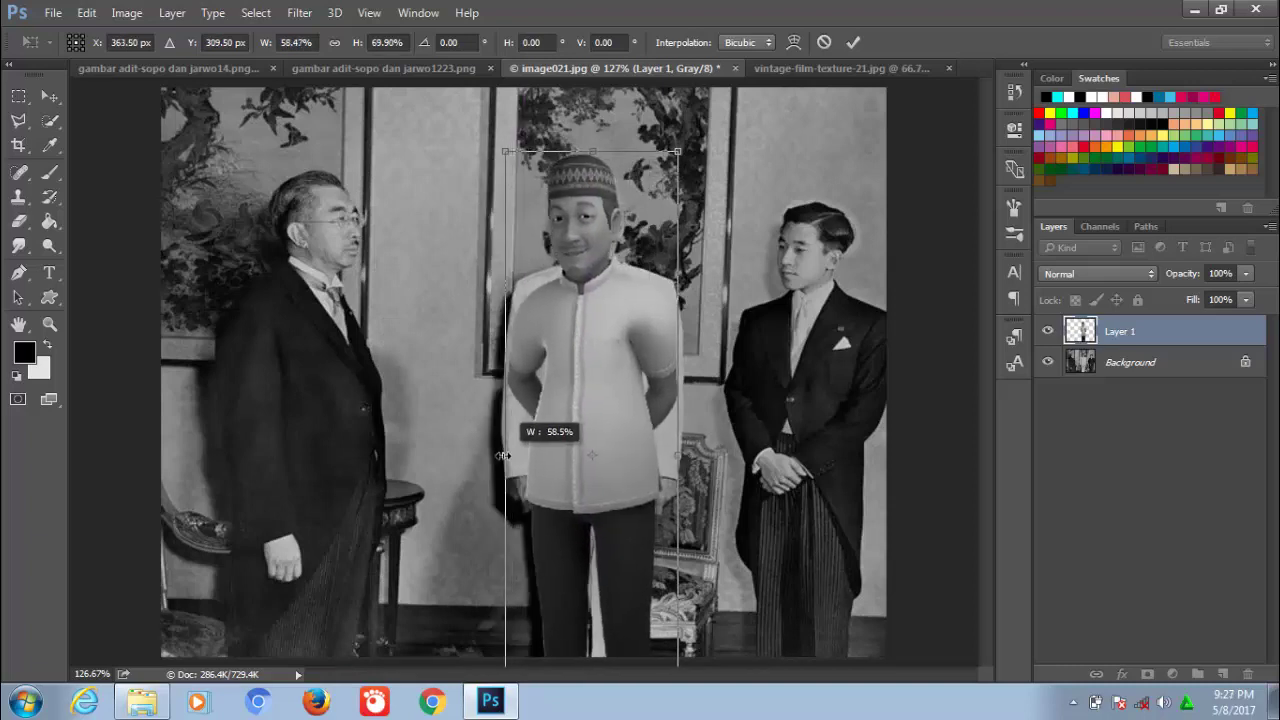
{"action": "left_click_drag", "start_coordinate": [592, 152], "coordinate": [592, 150]}
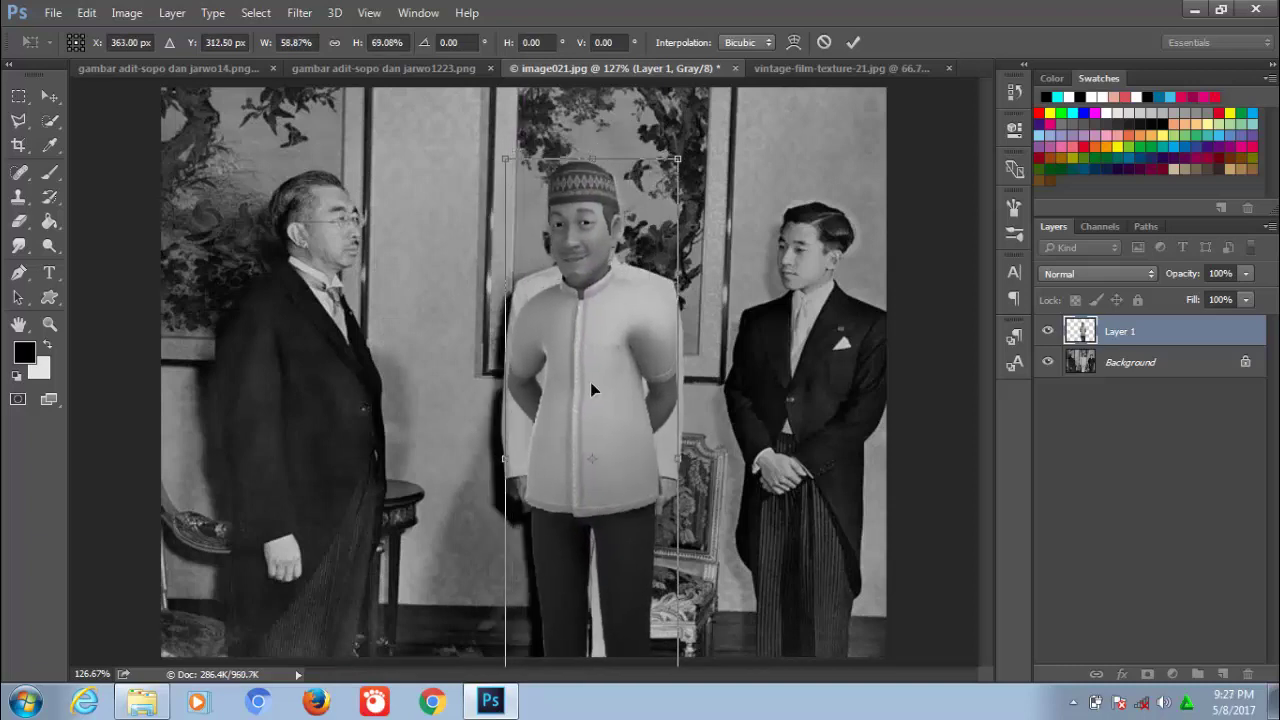
{"action": "mouse_move", "coordinate": [590, 382]}
{"action": "left_mouse_down"}
{"action": "mouse_move", "coordinate": [551, 349]}
{"action": "mouse_move", "coordinate": [457, 361]}
{"action": "left_mouse_up"}
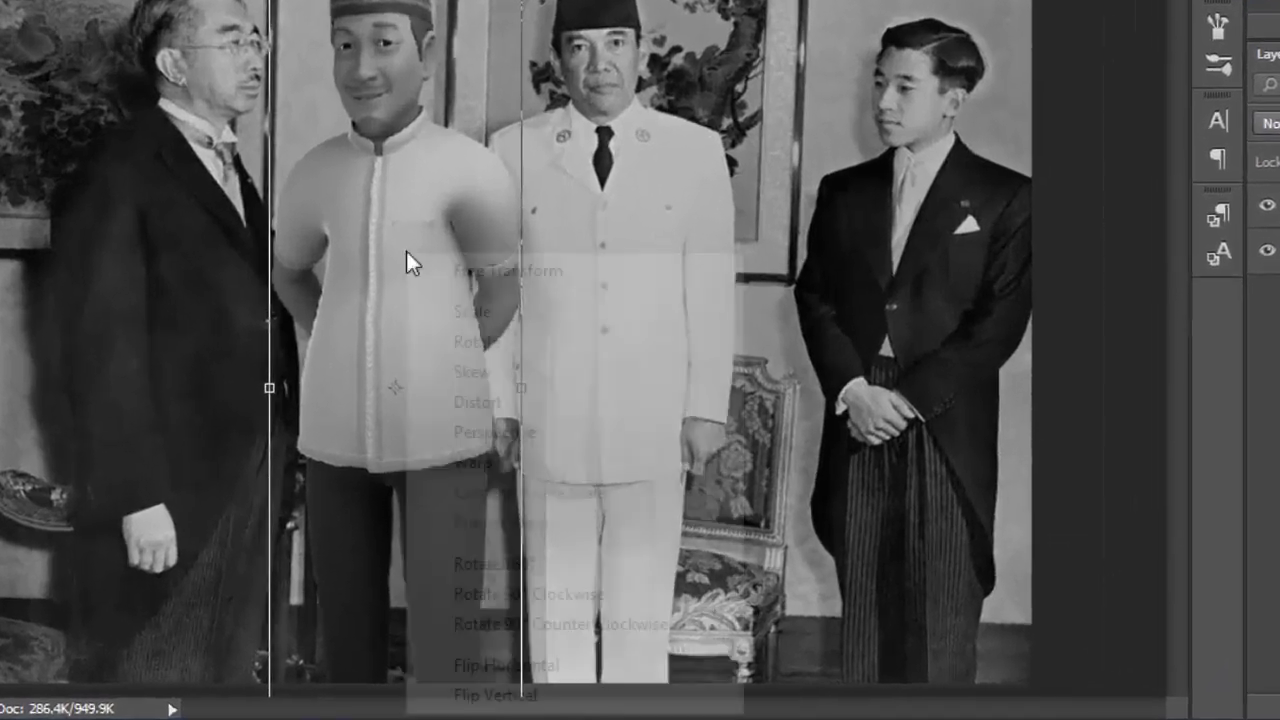
Step: Flip the character horizontally and trim it to roughly 57% width, 68% height, then commit
{"action": "right_click", "coordinate": [457, 361]}
{"action": "left_click", "coordinate": [536, 666]}
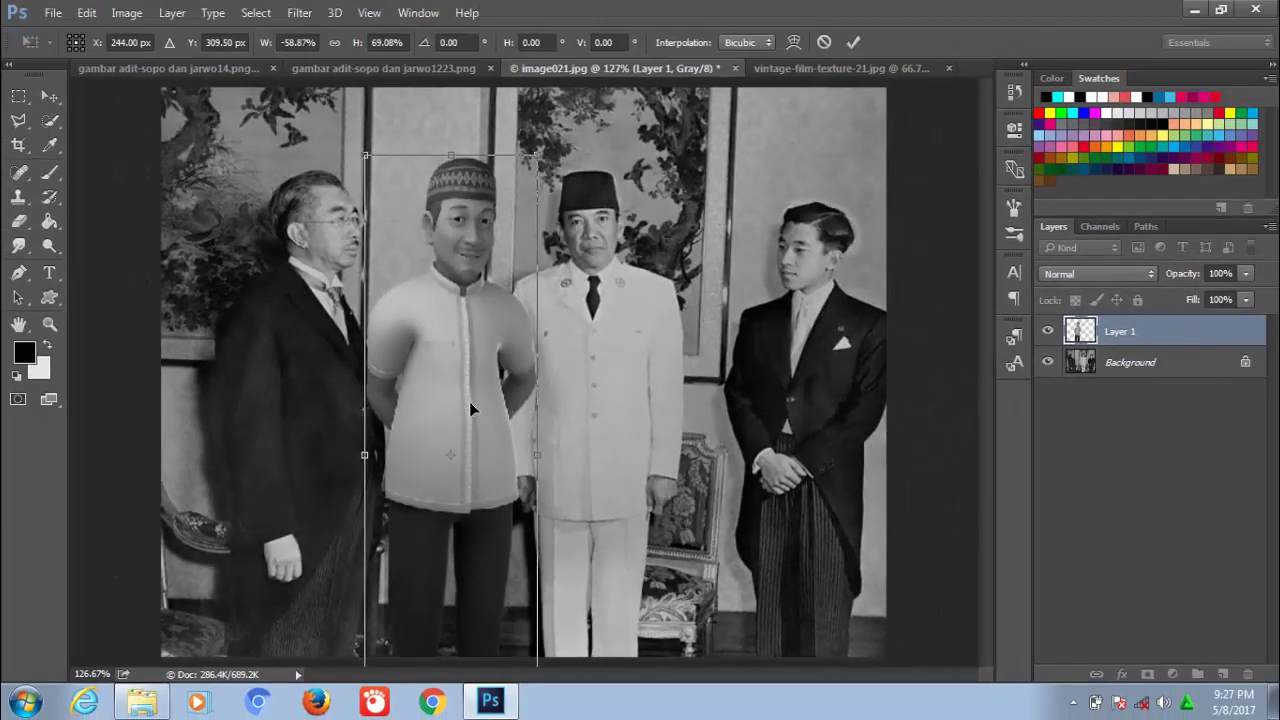
{"action": "left_click_drag", "start_coordinate": [474, 404], "coordinate": [467, 406]}
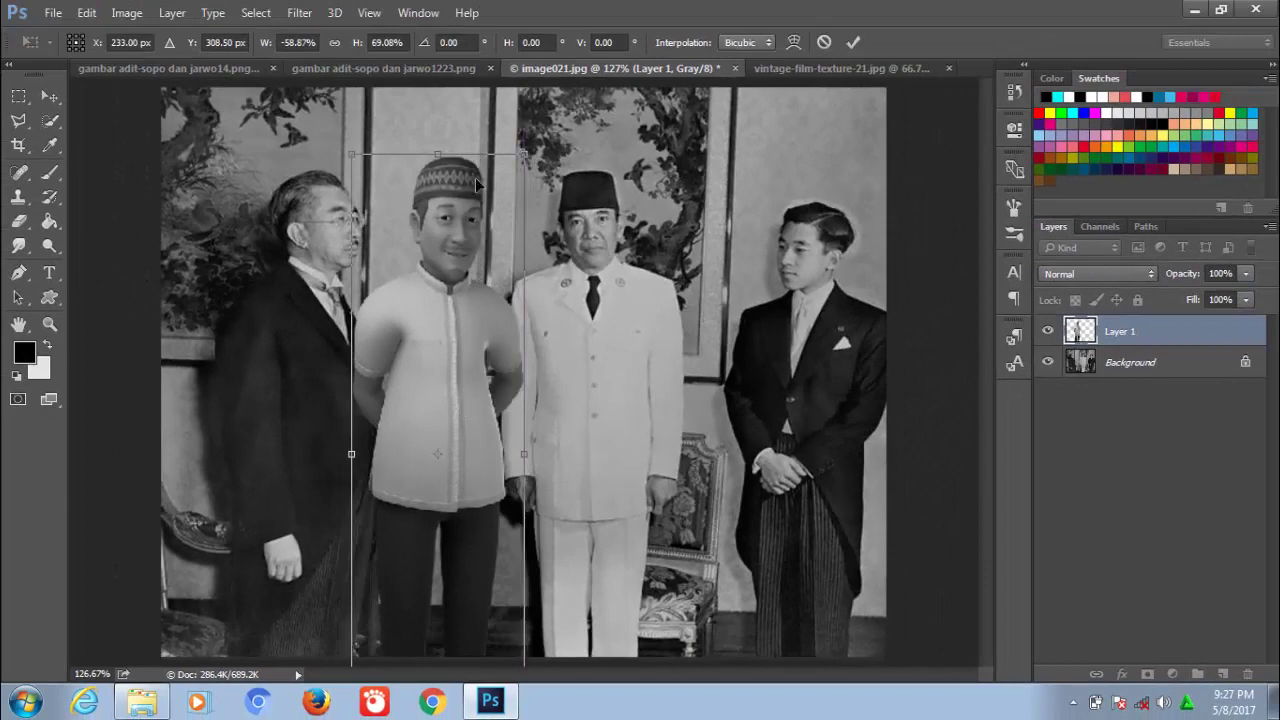
{"action": "left_click_drag", "start_coordinate": [437, 152], "coordinate": [437, 160]}
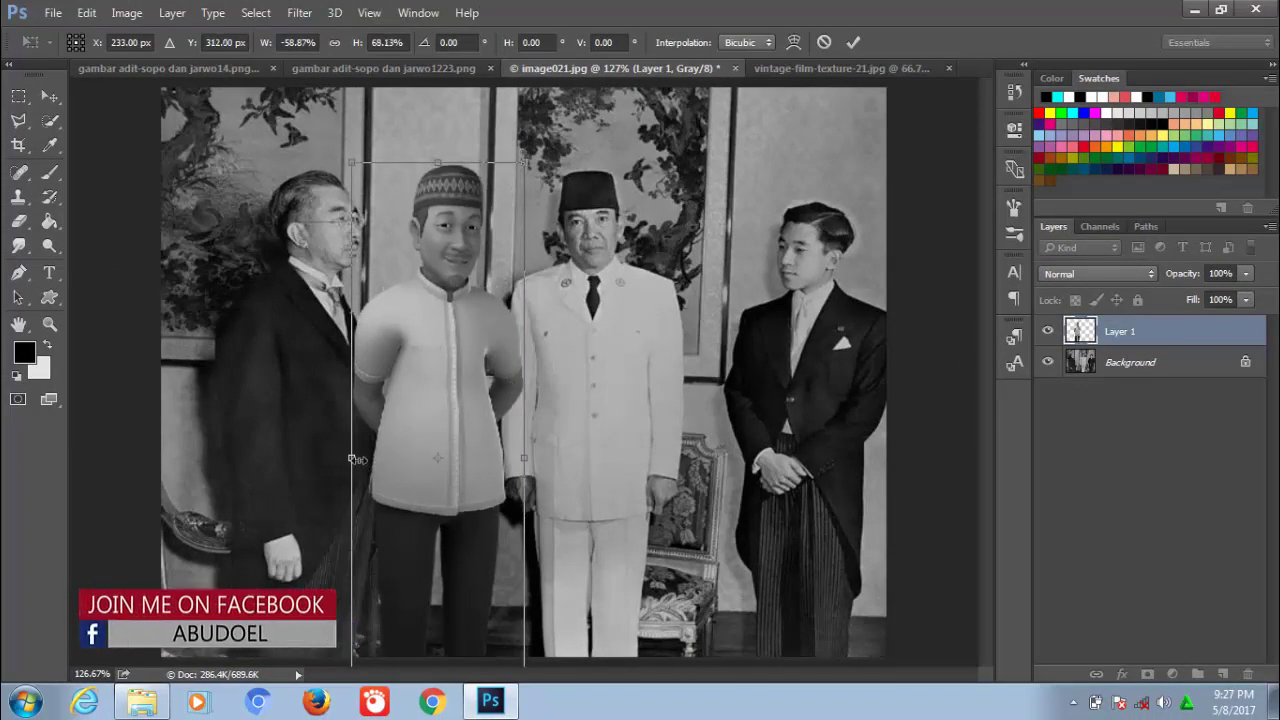
{"action": "left_click_drag", "start_coordinate": [351, 458], "coordinate": [357, 459]}
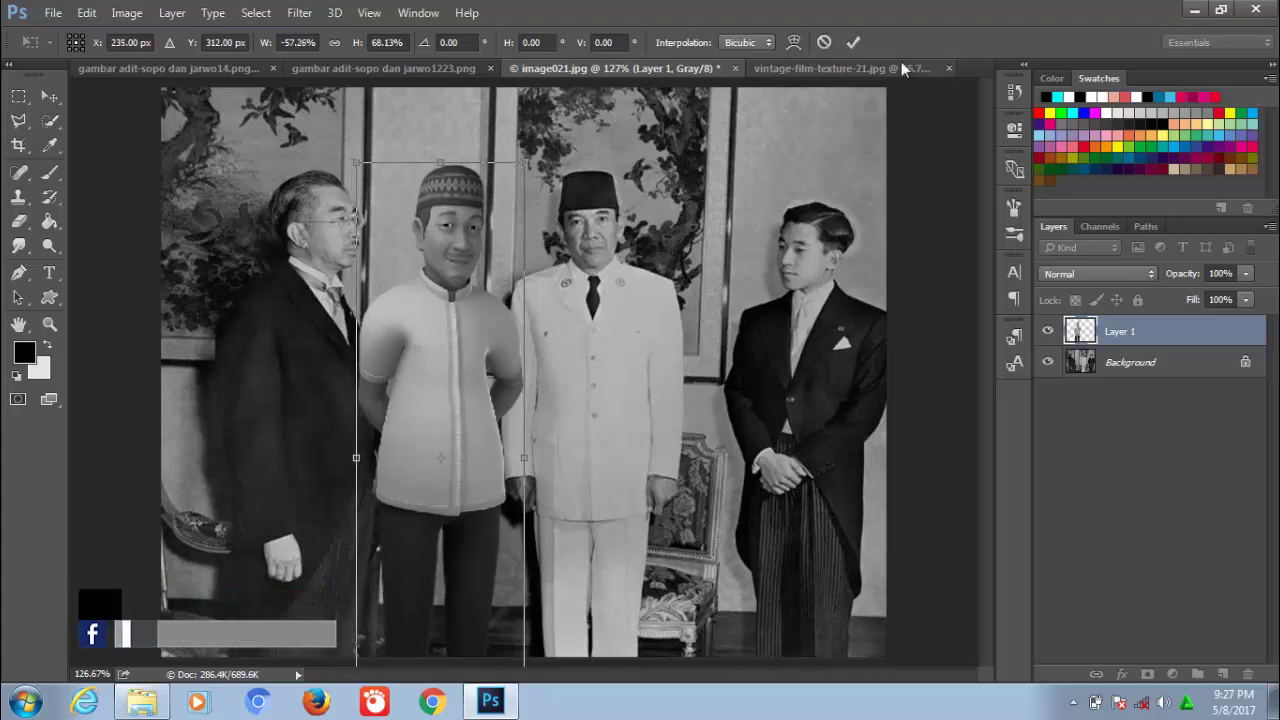
{"action": "left_click", "coordinate": [856, 41]}
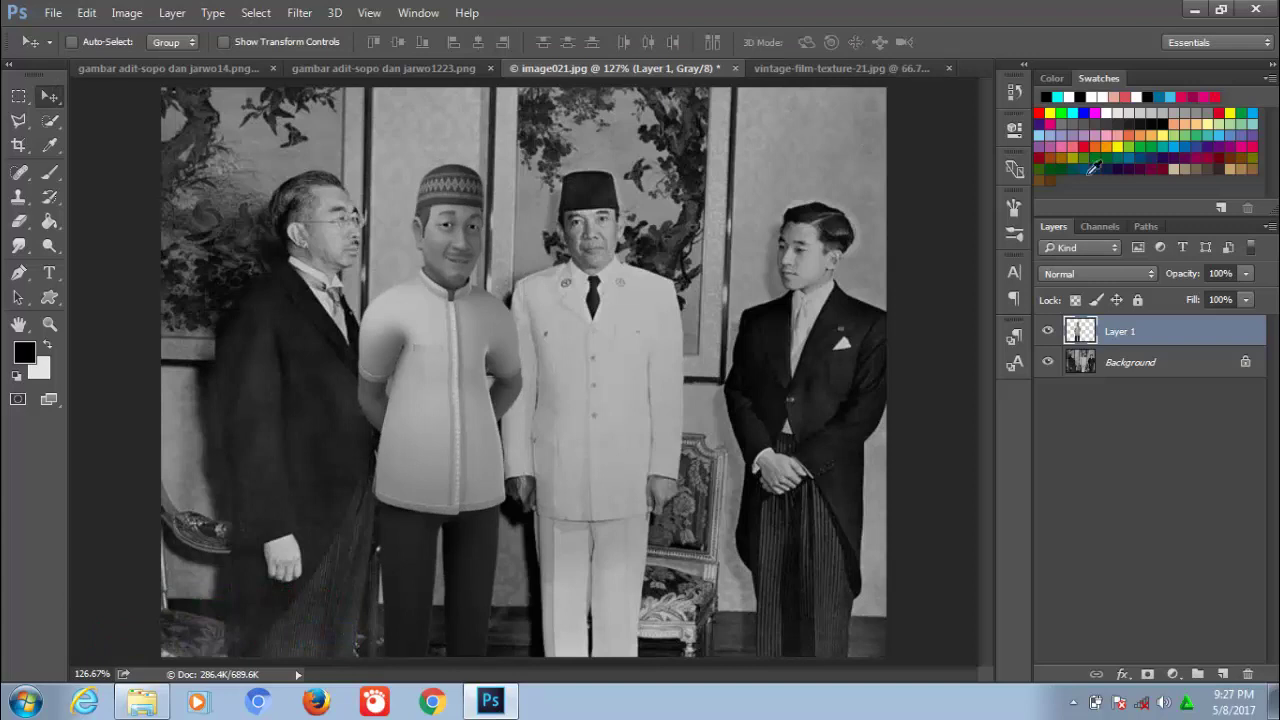
Step: Lower Layer 1 opacity to 50% and zoom in on the shoulder and lapel overlap
{"action": "left_click", "coordinate": [1246, 273]}
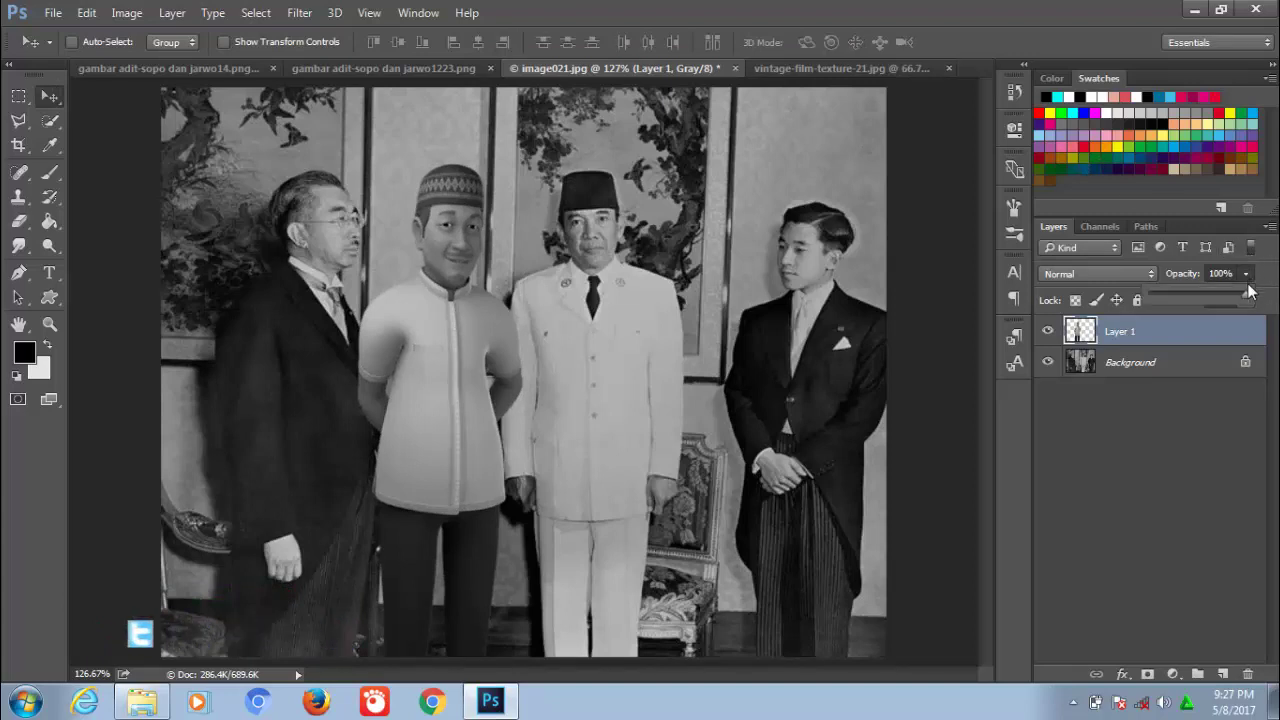
{"action": "left_click_drag", "start_coordinate": [1249, 297], "coordinate": [1191, 293]}
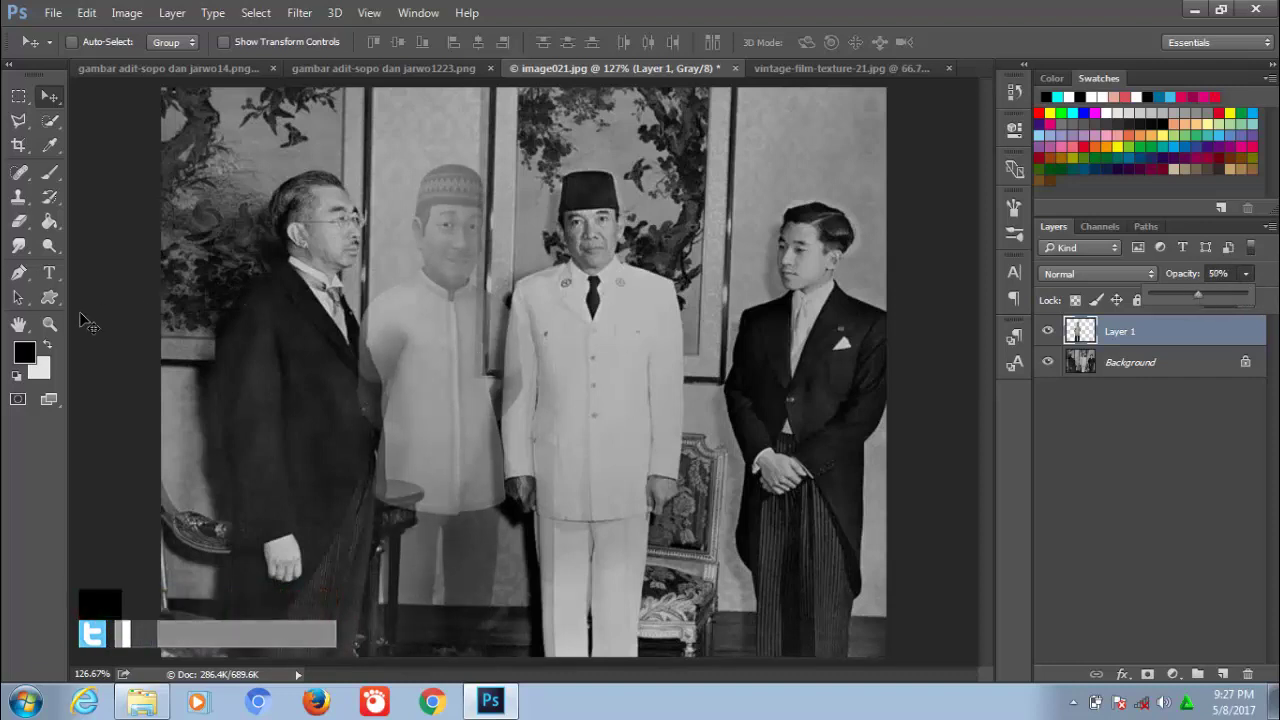
{"action": "left_click", "coordinate": [57, 322]}
{"action": "left_click", "coordinate": [396, 423]}
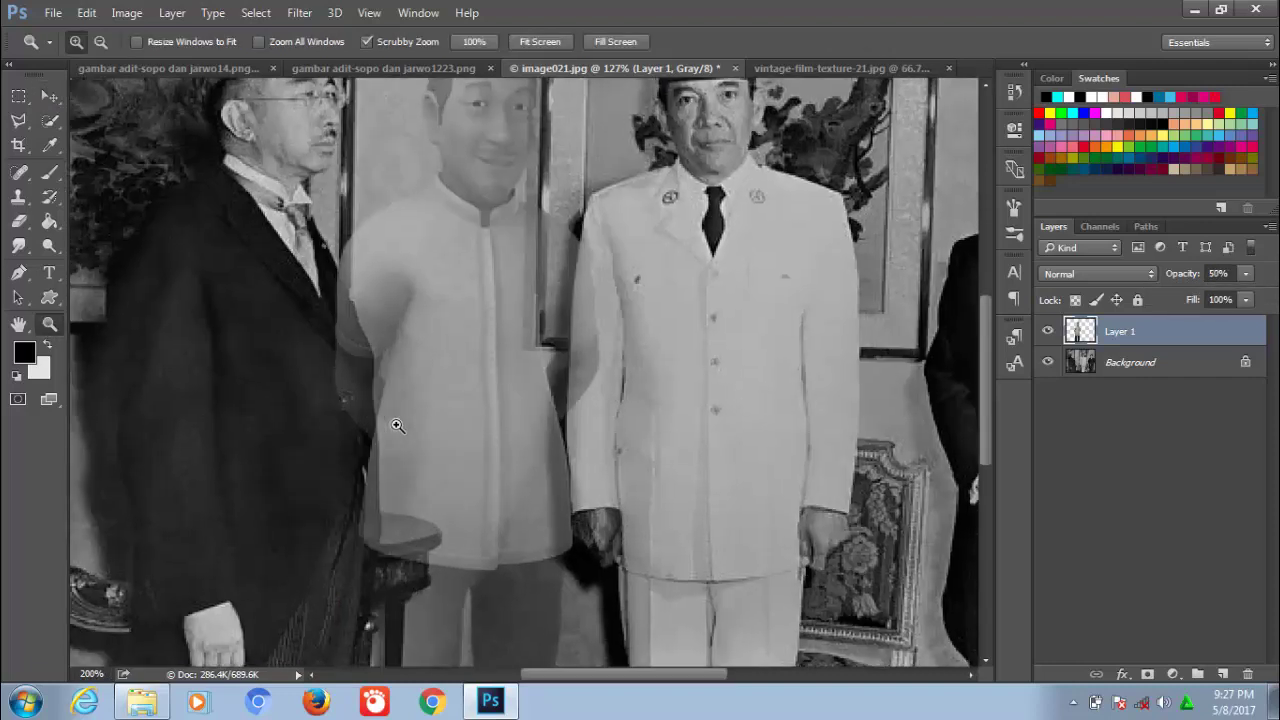
{"action": "left_click", "coordinate": [374, 365]}
{"action": "left_click", "coordinate": [355, 290]}
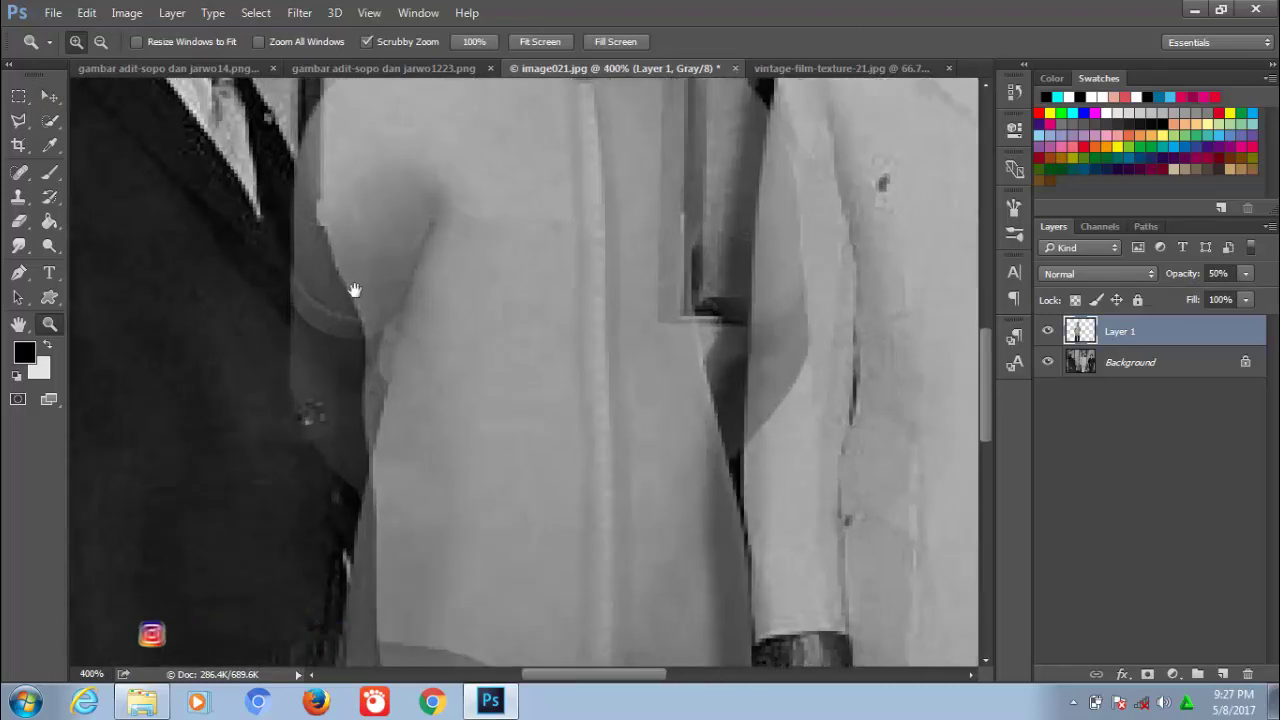
{"action": "left_click_drag", "start_coordinate": [351, 286], "coordinate": [463, 377]}
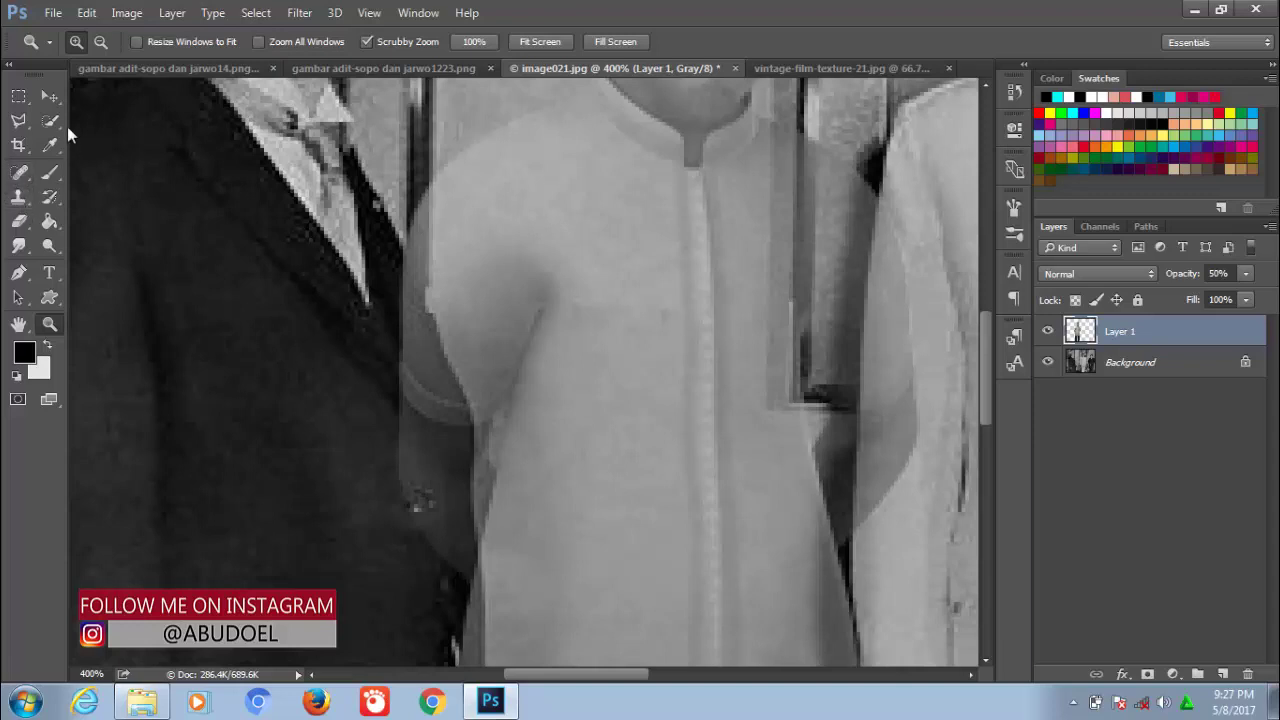
{"action": "left_click", "coordinate": [18, 123]}
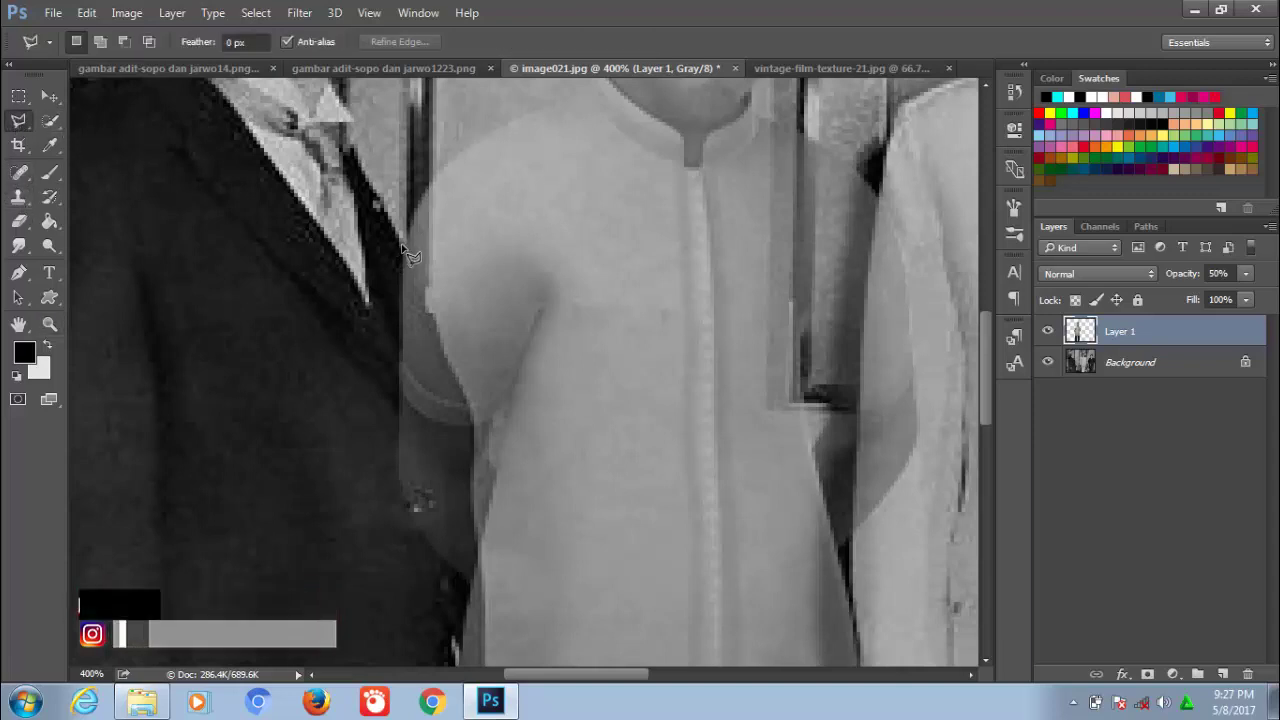
Step: Trace a closed polygonal lasso selection along the left man's lapel where the character overlaps
{"action": "left_click_drag", "start_coordinate": [406, 256], "coordinate": [432, 320]}
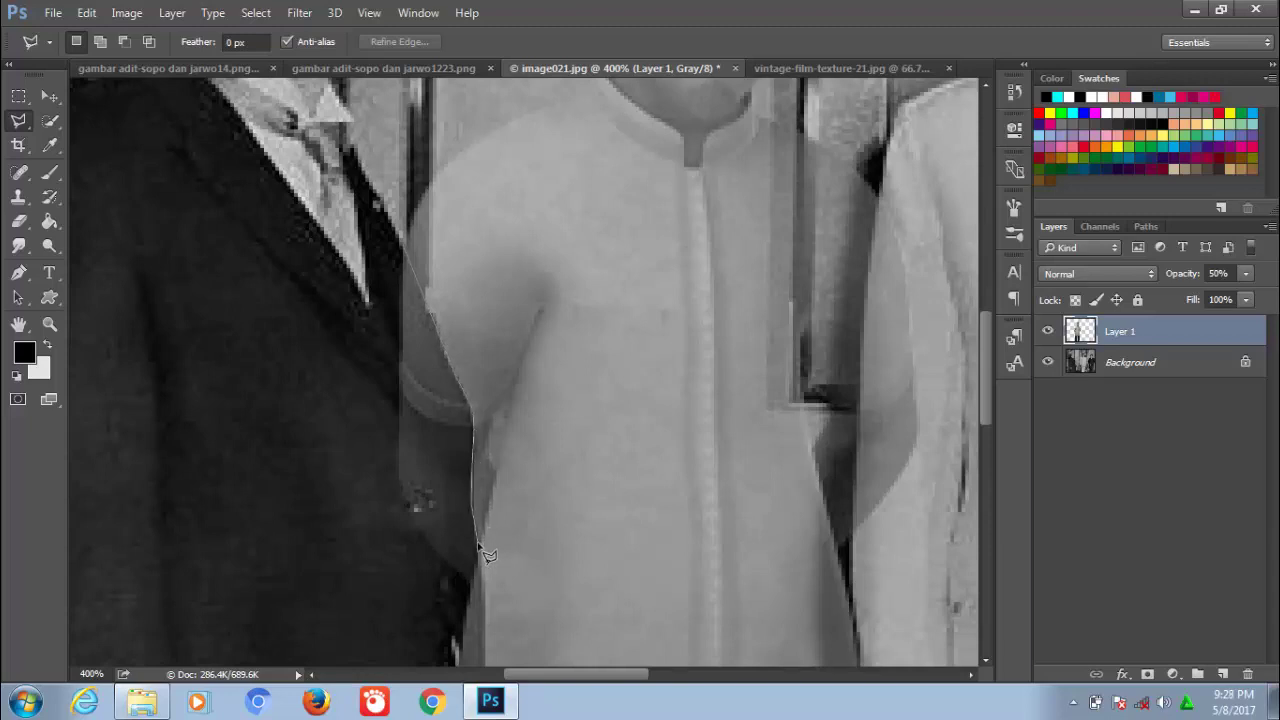
{"action": "left_click_drag", "start_coordinate": [484, 598], "coordinate": [481, 450]}
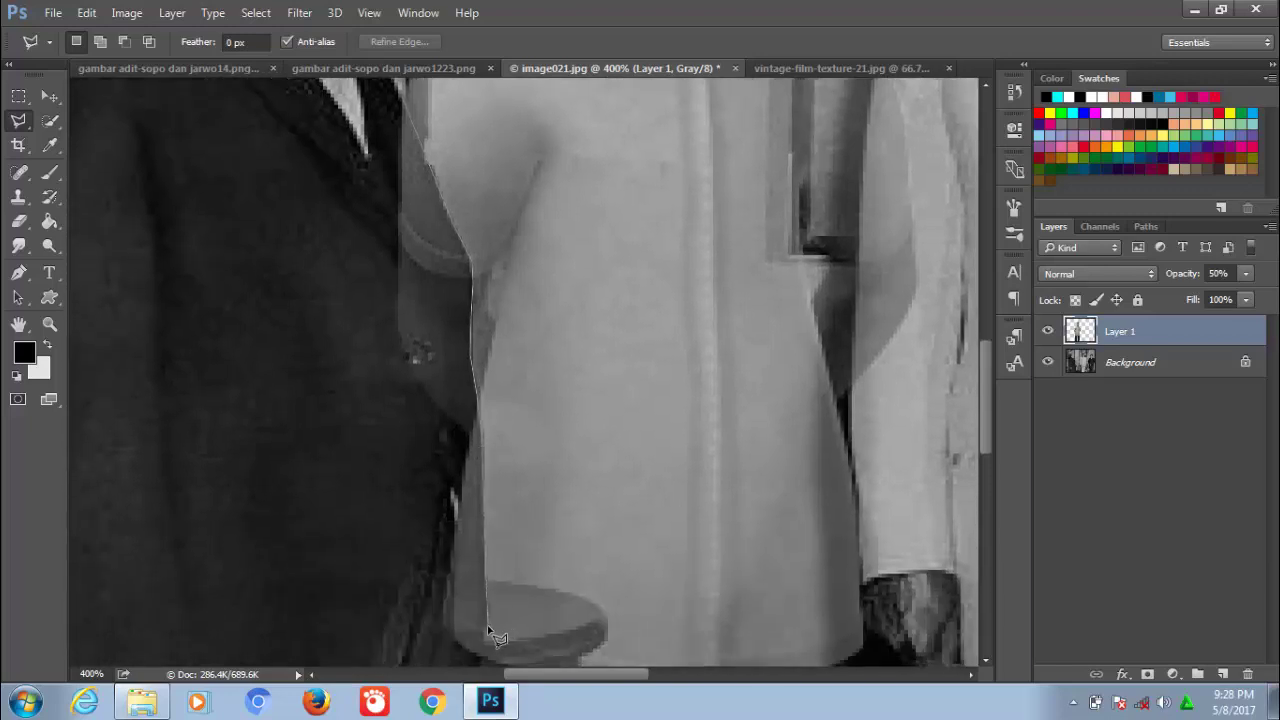
{"action": "left_click_drag", "start_coordinate": [488, 630], "coordinate": [515, 470]}
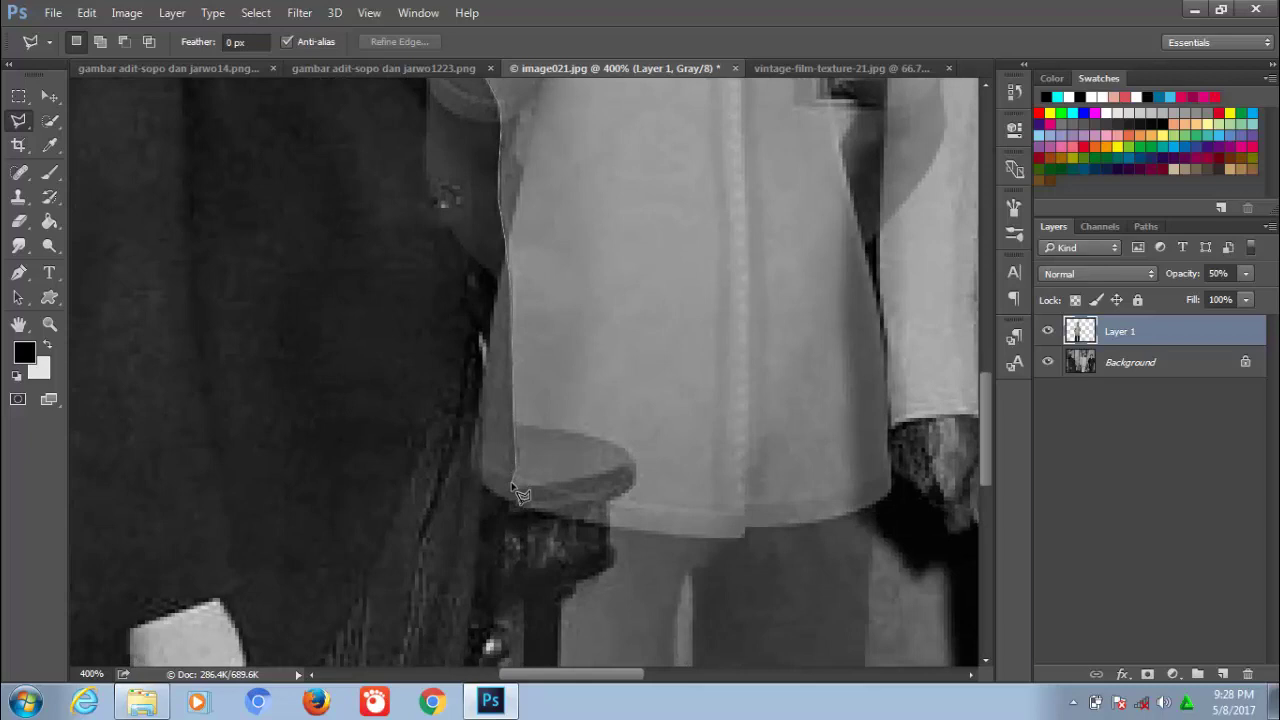
{"action": "left_click", "coordinate": [457, 529]}
{"action": "left_click", "coordinate": [306, 391]}
{"action": "left_click", "coordinate": [303, 186]}
{"action": "left_click_drag", "start_coordinate": [316, 102], "coordinate": [345, 373]}
{"action": "left_click", "coordinate": [376, 229]}
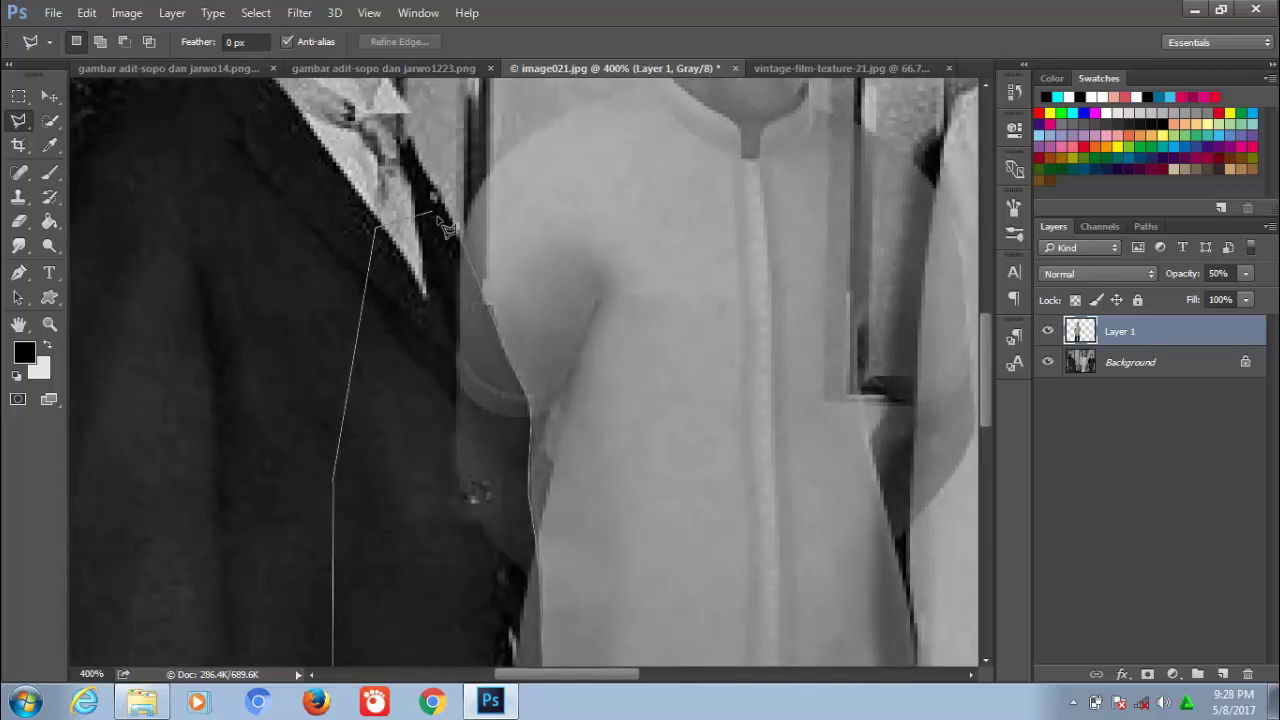
{"action": "left_click", "coordinate": [463, 241]}
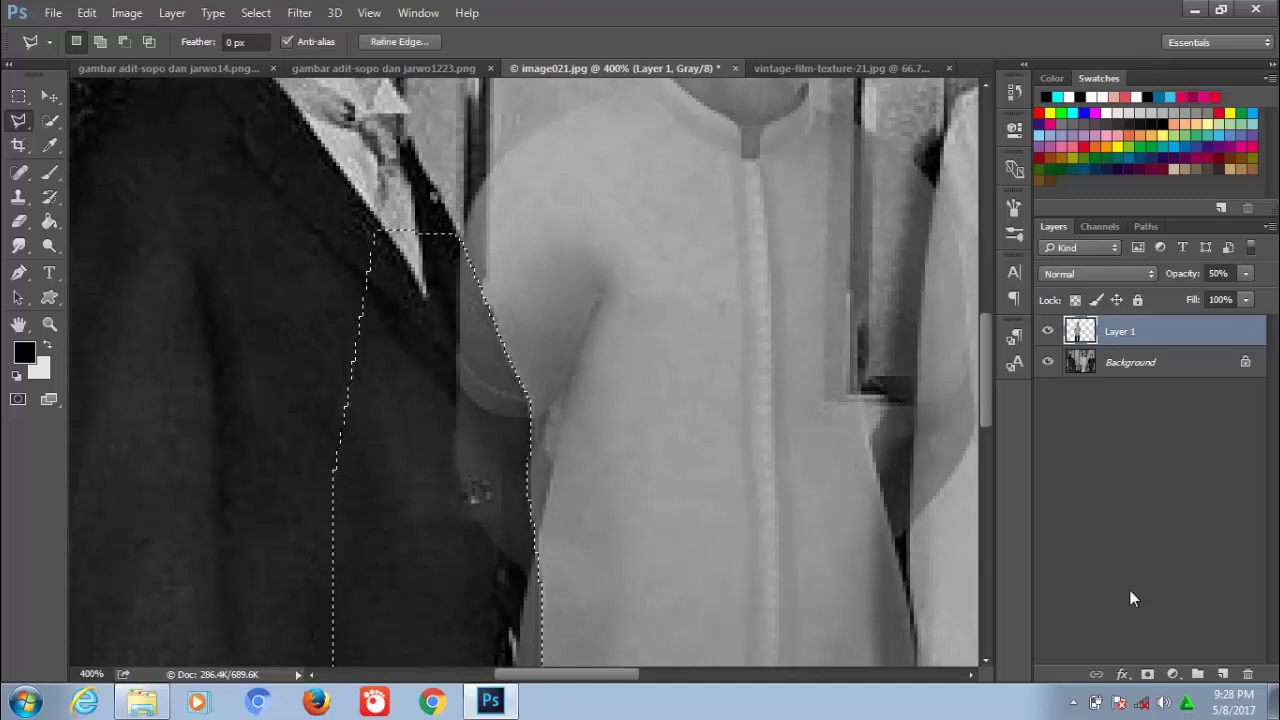
Step: Add a layer mask from the selection, restore 100% opacity, and invert the mask
{"action": "left_click", "coordinate": [1147, 673]}
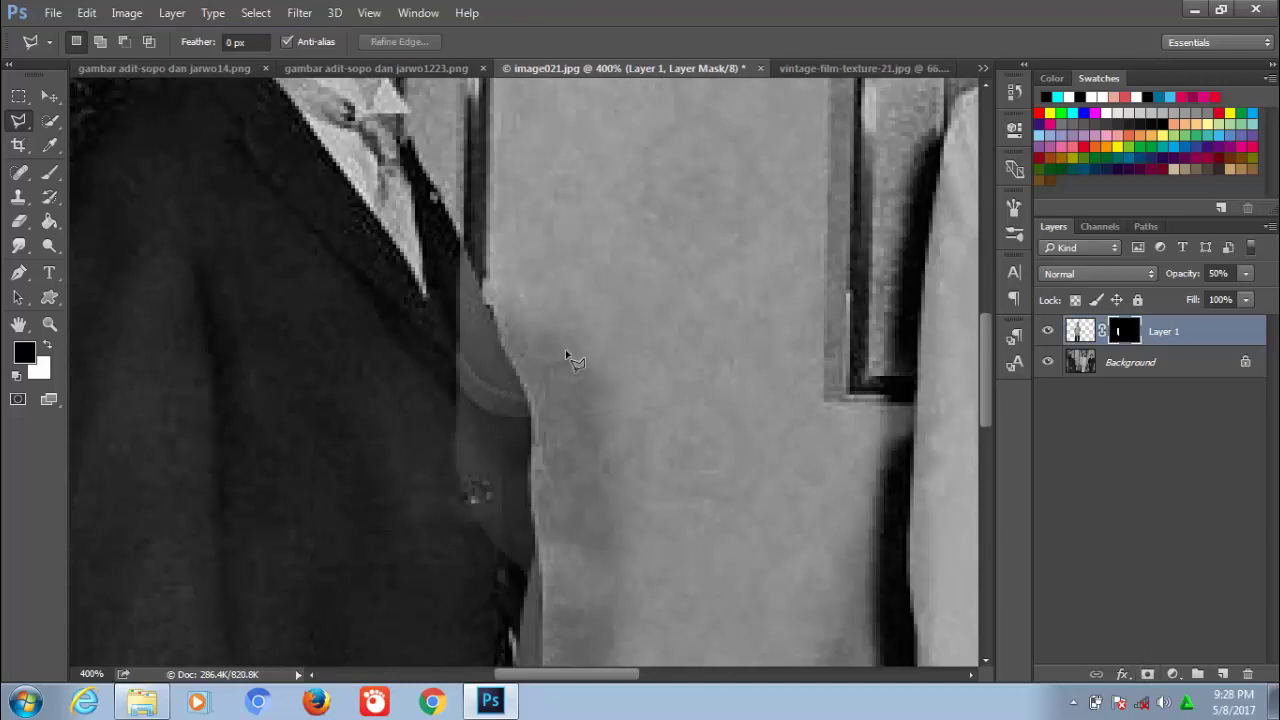
{"action": "left_click", "coordinate": [1246, 299]}
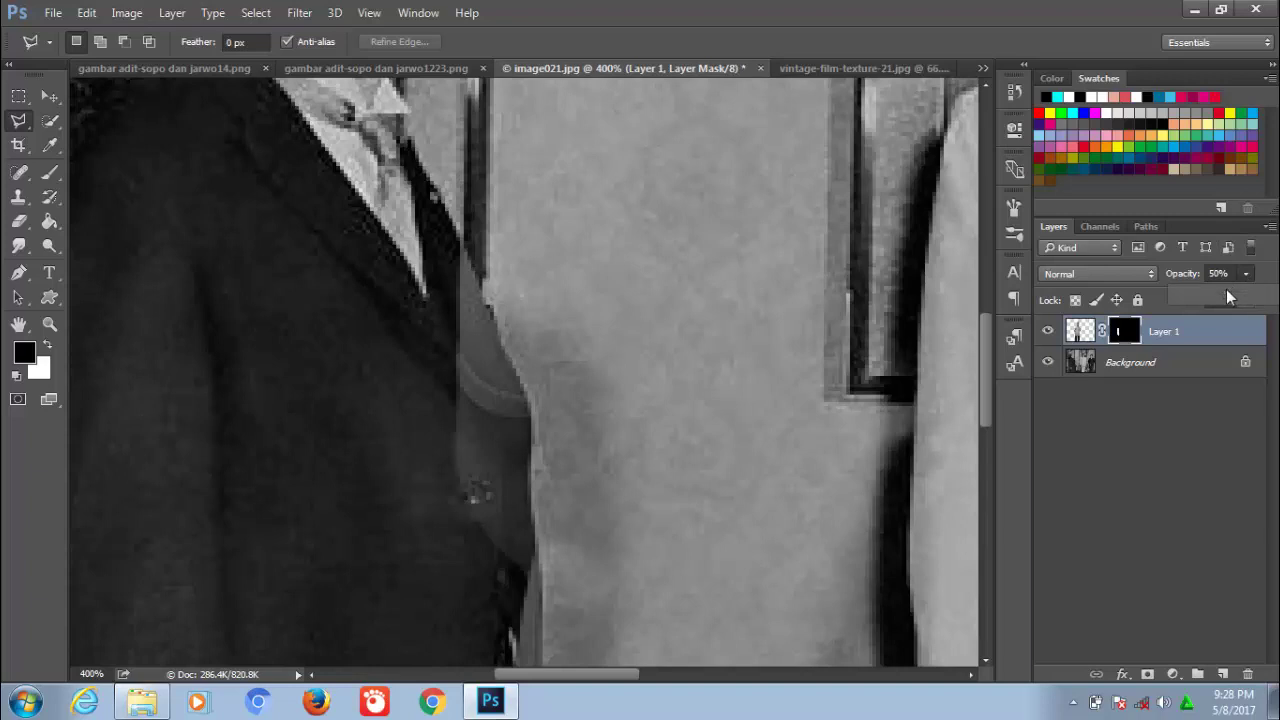
{"action": "left_click_drag", "start_coordinate": [1228, 297], "coordinate": [1270, 294]}
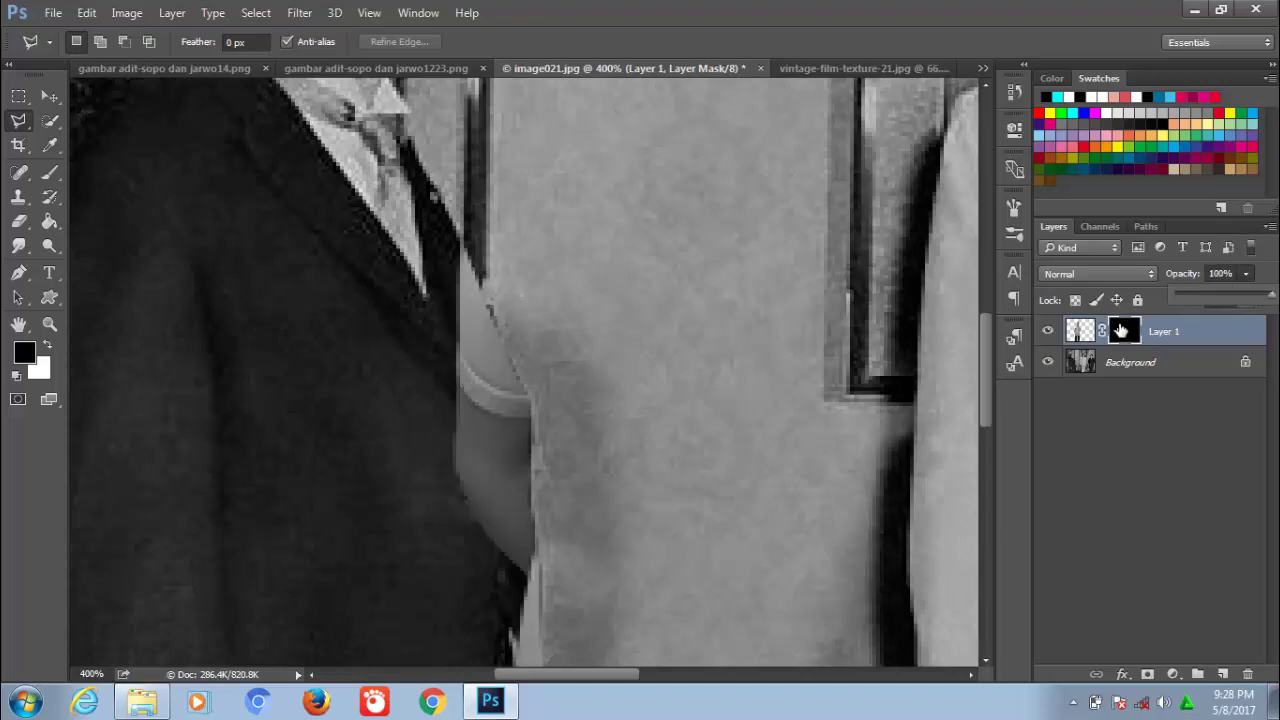
{"action": "key", "text": "ctrl+i"}
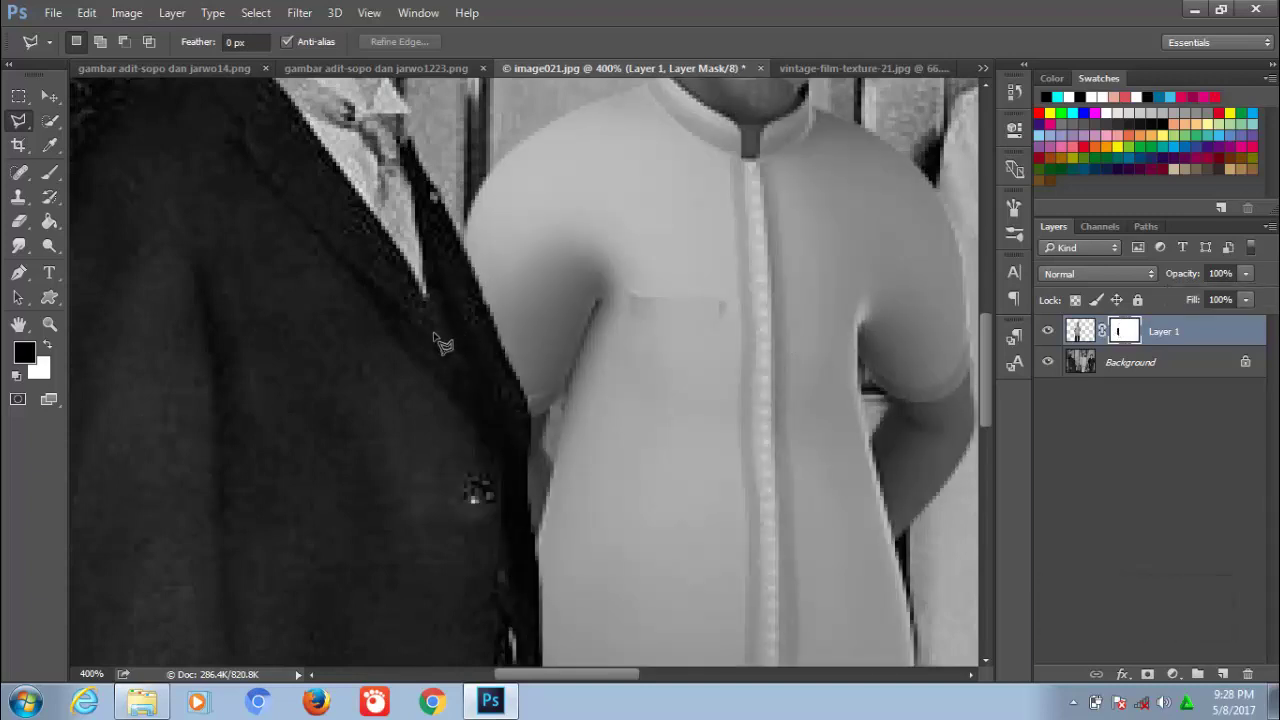
{"action": "mouse_move", "coordinate": [833, 406]}
{"action": "left_mouse_down"}
{"action": "mouse_move", "coordinate": [407, 440]}
{"action": "mouse_move", "coordinate": [449, 380]}
{"action": "mouse_move", "coordinate": [494, 357]}
{"action": "mouse_move", "coordinate": [425, 415]}
{"action": "left_mouse_up"}
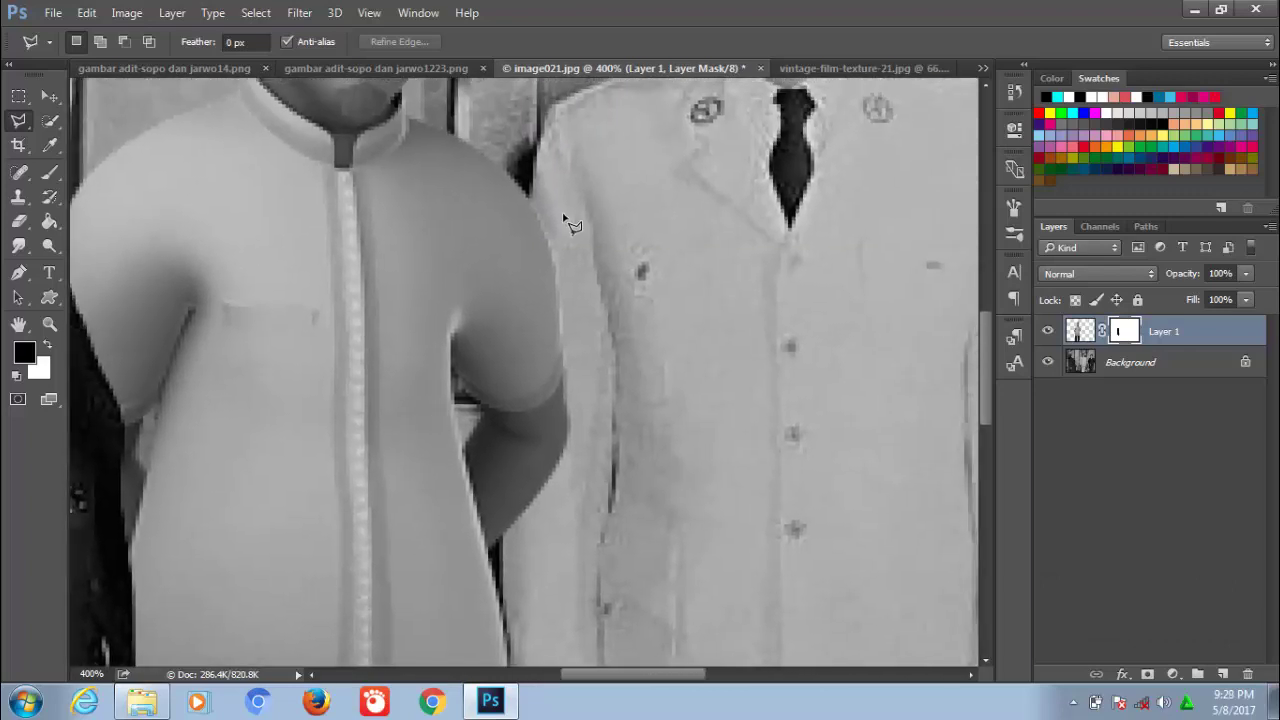
Step: Set Layer 1 to 42% opacity and select the white-uniformed man's sleeve edge
{"action": "left_click", "coordinate": [1247, 277]}
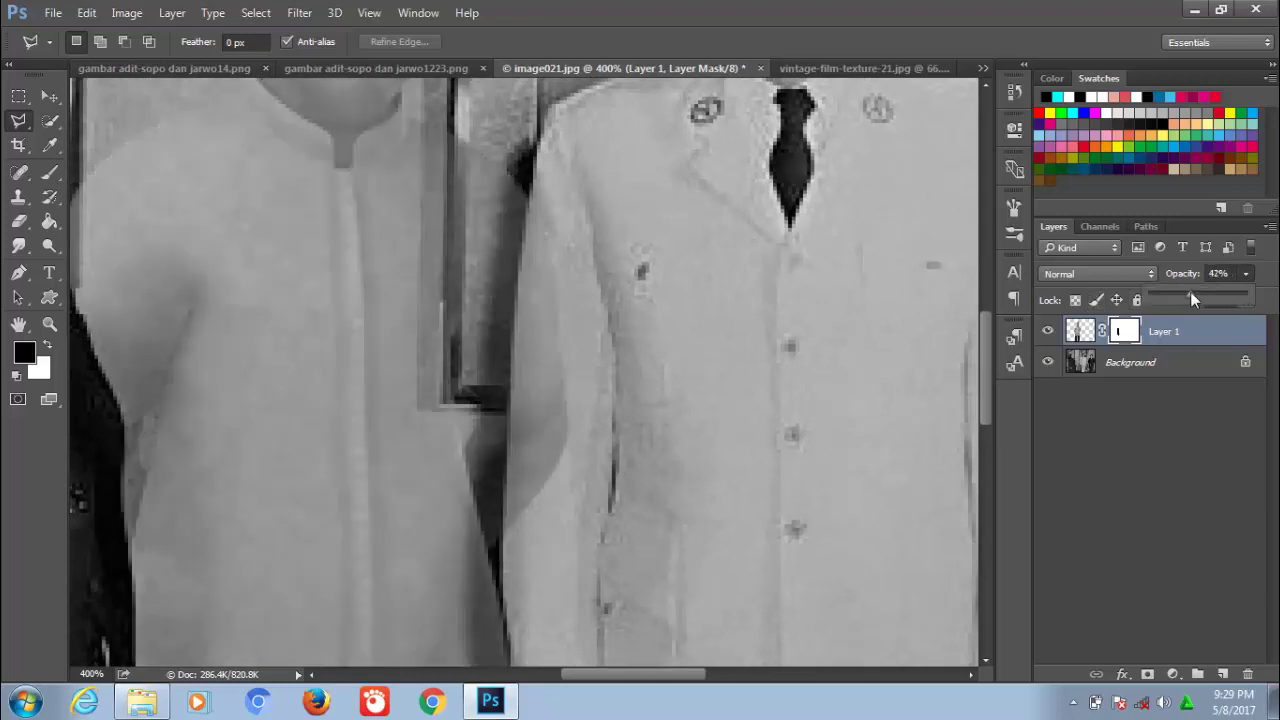
{"action": "left_click", "coordinate": [535, 175]}
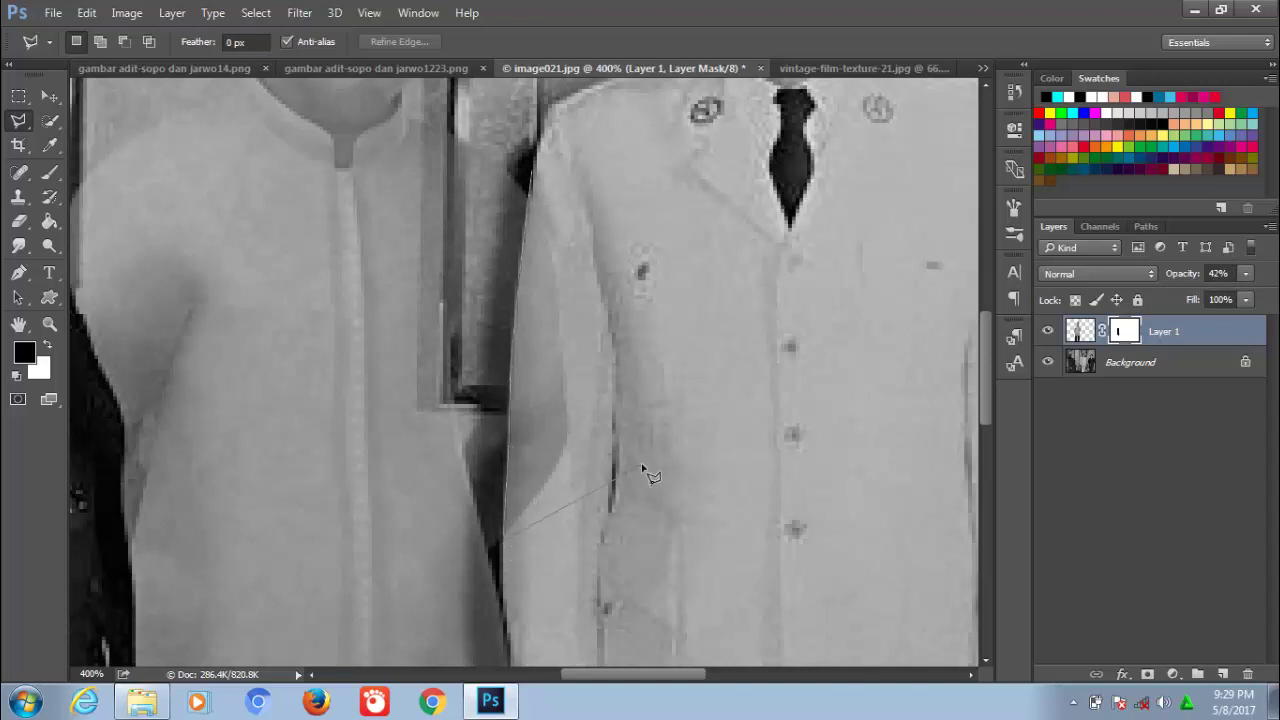
{"action": "left_click", "coordinate": [531, 176]}
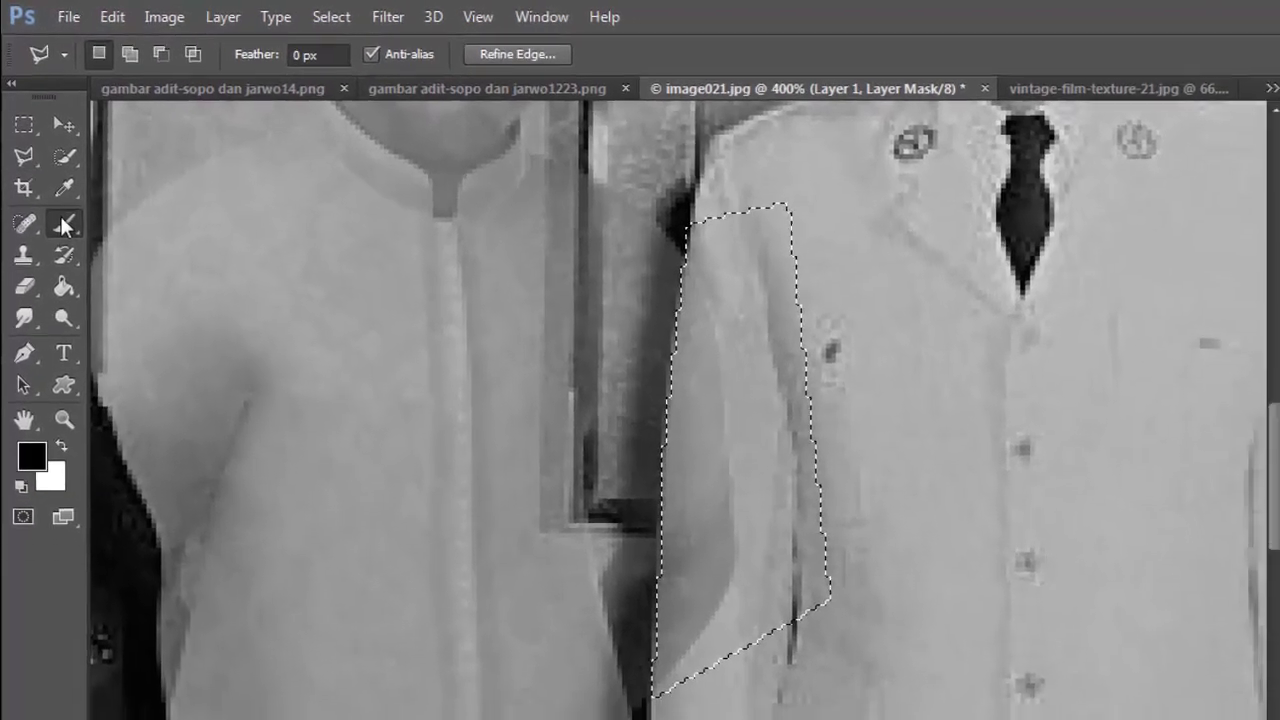
{"action": "left_click", "coordinate": [58, 201]}
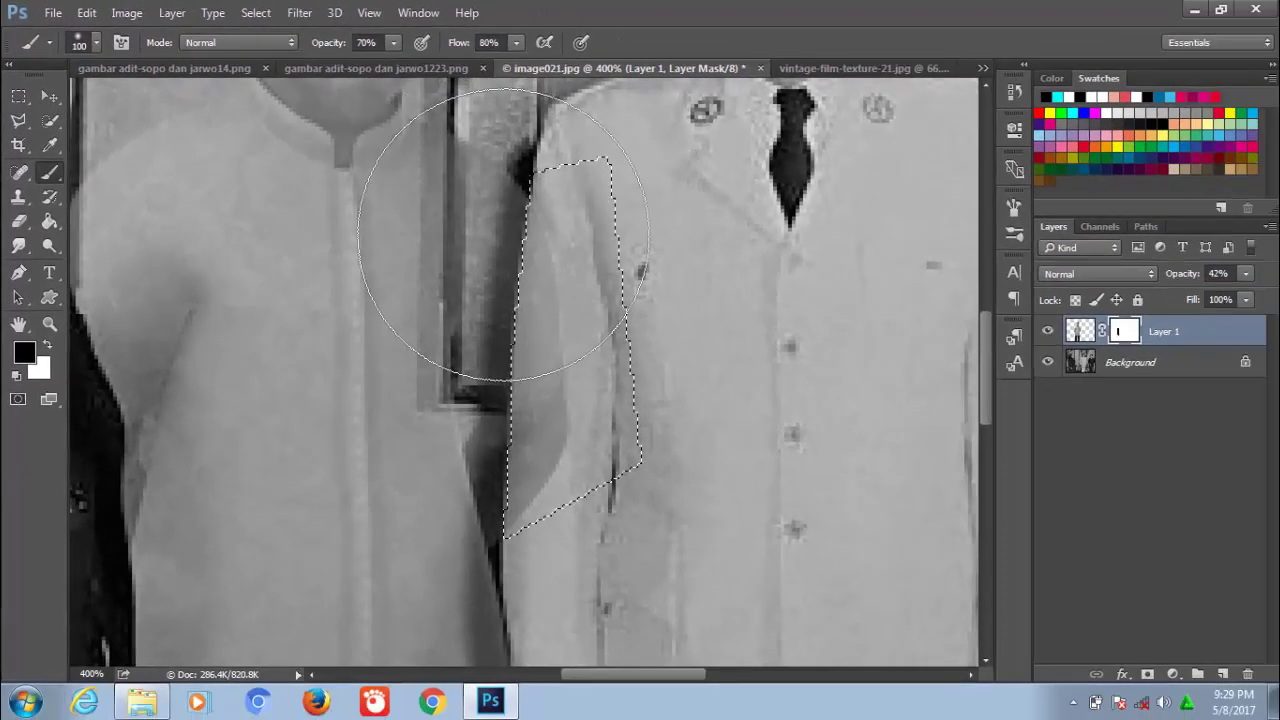
Step: Paint black with a 45 px brush inside the sleeve selection, deselect, and restore 100% opacity
{"action": "key", "text": "bracketleft"}
{"action": "key", "text": "bracketleft"}
{"action": "key", "text": "bracketleft"}
{"action": "key", "text": "bracketleft"}
{"action": "key", "text": "bracketleft"}
{"action": "key", "text": "bracketleft"}
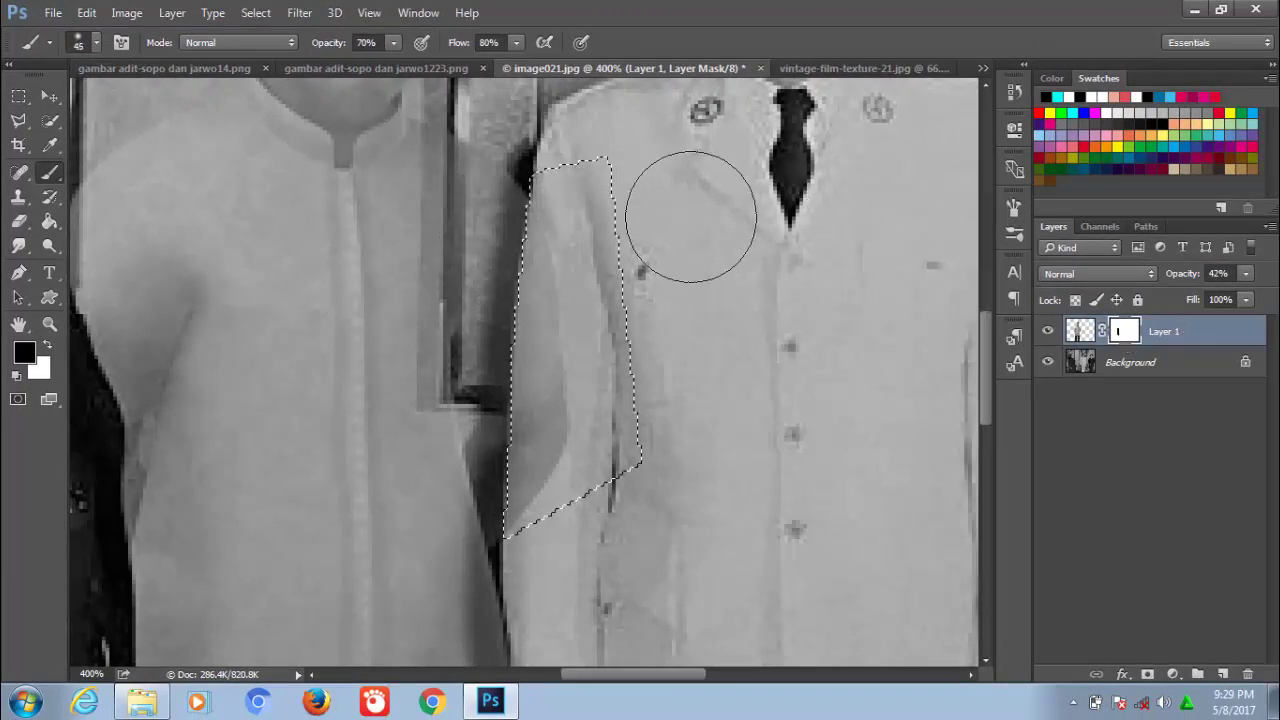
{"action": "mouse_move", "coordinate": [686, 220]}
{"action": "left_mouse_down"}
{"action": "mouse_move", "coordinate": [600, 214]}
{"action": "mouse_move", "coordinate": [566, 497]}
{"action": "mouse_move", "coordinate": [586, 414]}
{"action": "mouse_move", "coordinate": [563, 509]}
{"action": "mouse_move", "coordinate": [586, 229]}
{"action": "mouse_move", "coordinate": [571, 446]}
{"action": "left_mouse_up"}
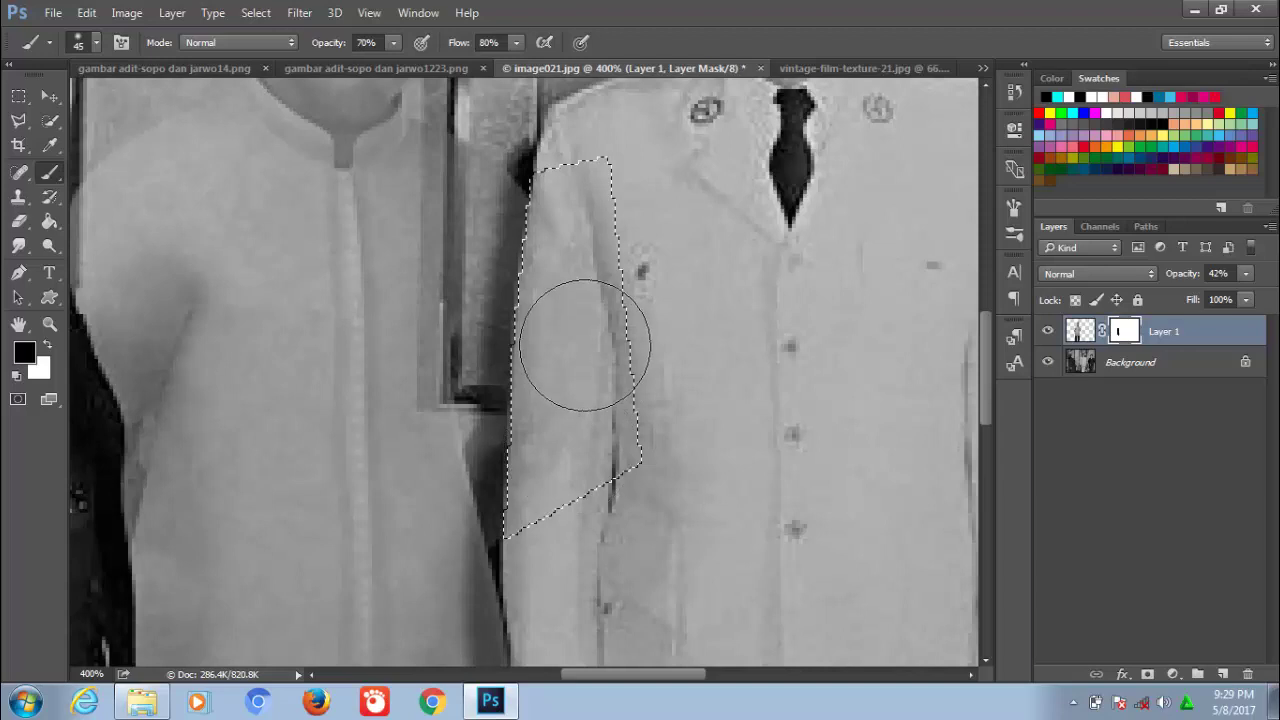
{"action": "key", "text": "ctrl+d"}
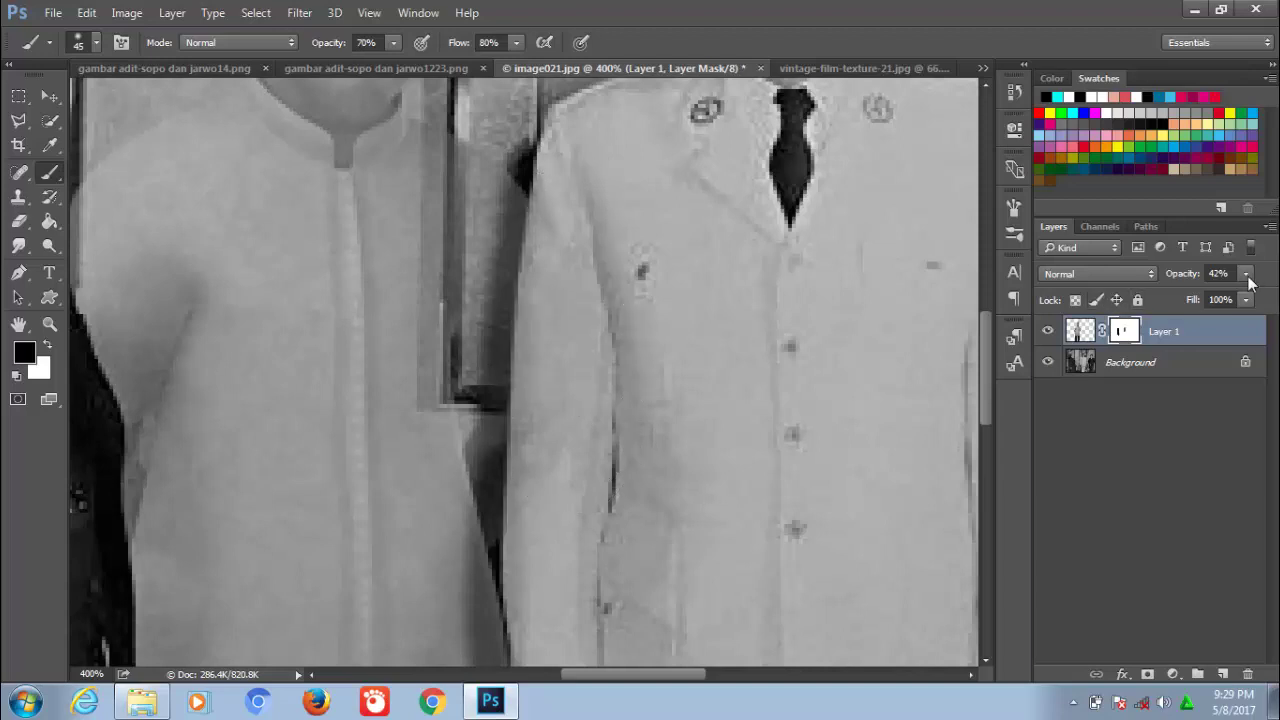
{"action": "left_click", "coordinate": [1247, 273]}
{"action": "left_click_drag", "start_coordinate": [1219, 300], "coordinate": [1272, 300]}
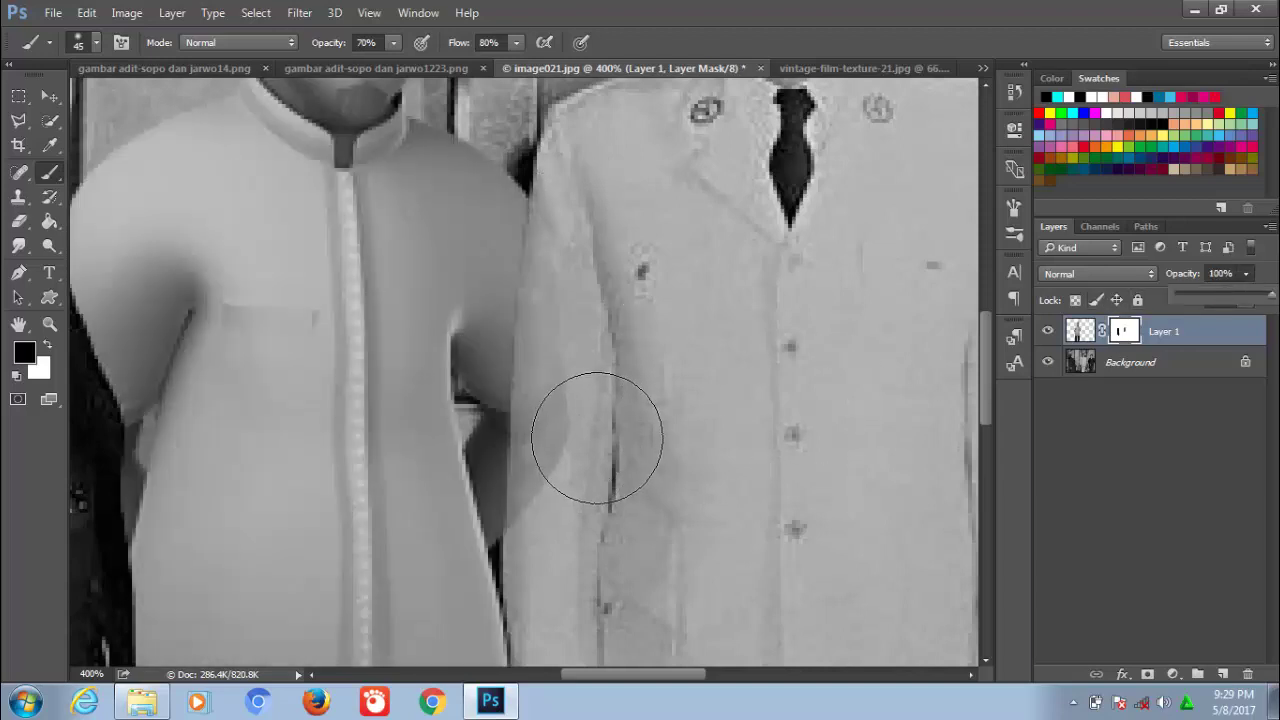
{"action": "mouse_move", "coordinate": [596, 436]}
{"action": "left_mouse_down"}
{"action": "mouse_move", "coordinate": [600, 251]}
{"action": "mouse_move", "coordinate": [603, 349]}
{"action": "left_mouse_up"}
Step: Shrink the brush to 15 px and mask the character along the suit's shirt edge
{"action": "key", "text": "bracketleft"}
{"action": "key", "text": "bracketleft"}
{"action": "key", "text": "bracketleft"}
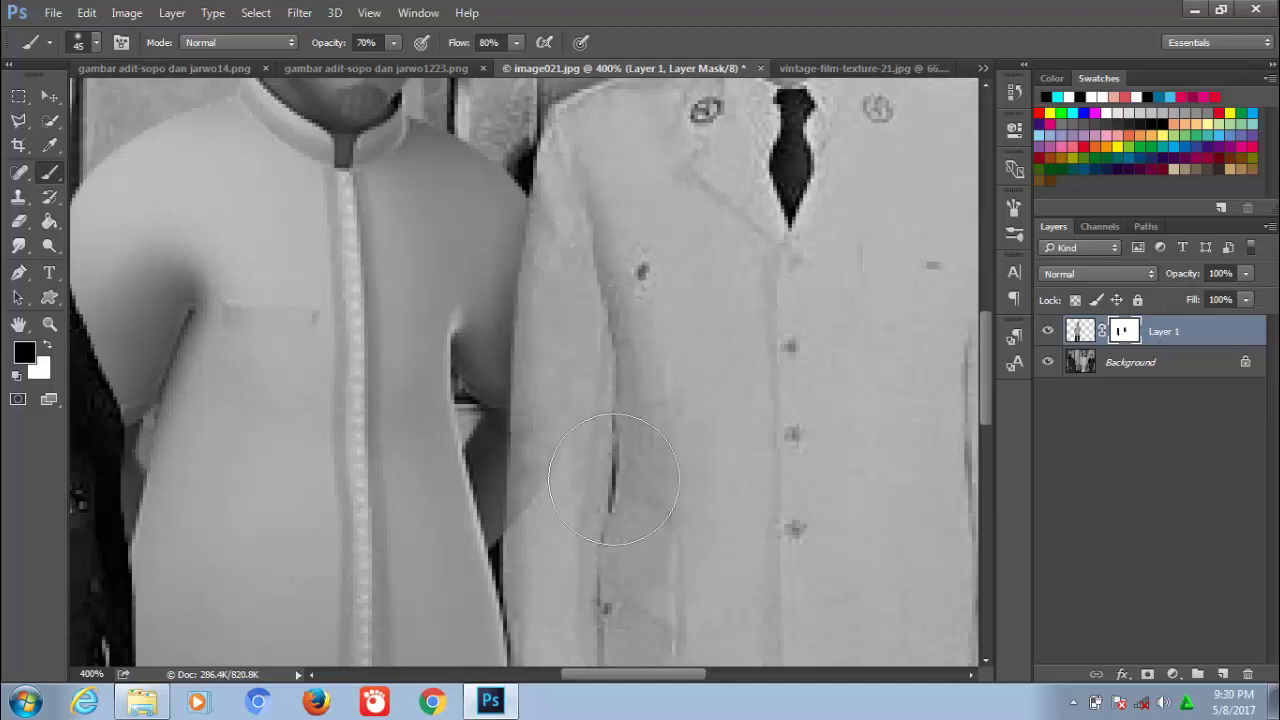
{"action": "key", "text": "bracketleft"}
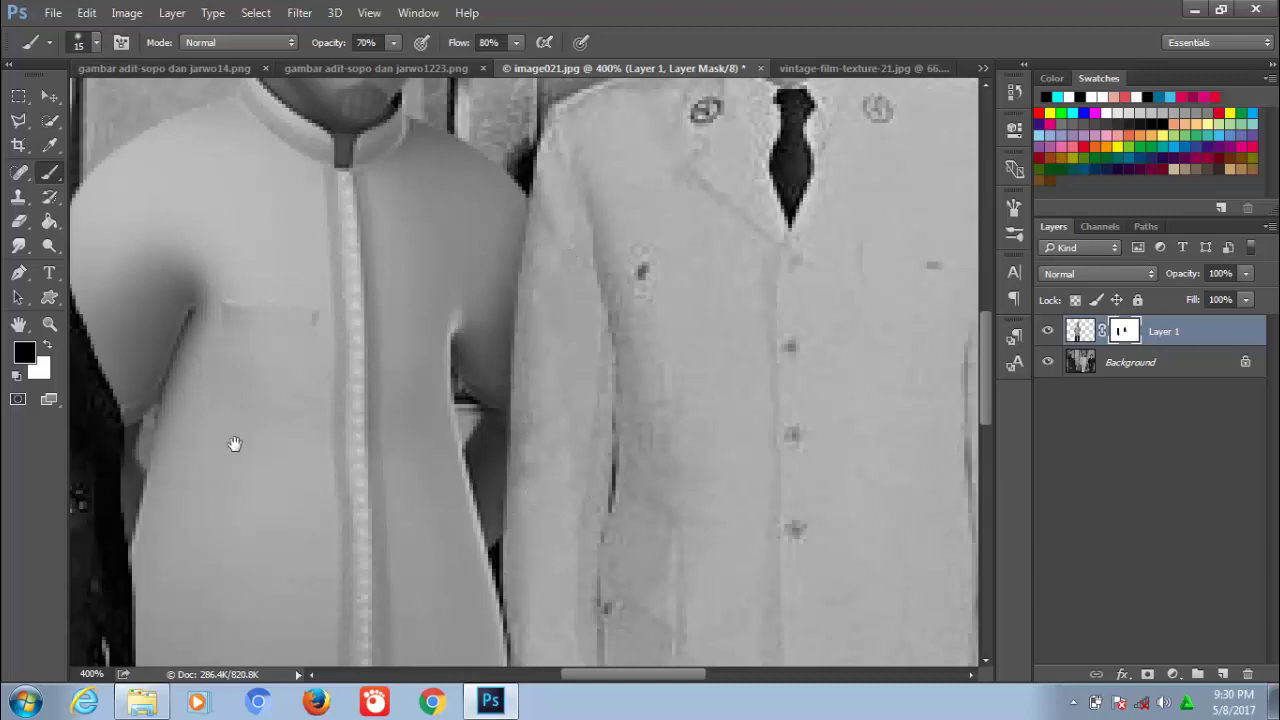
{"action": "left_click_drag", "start_coordinate": [234, 443], "coordinate": [481, 447]}
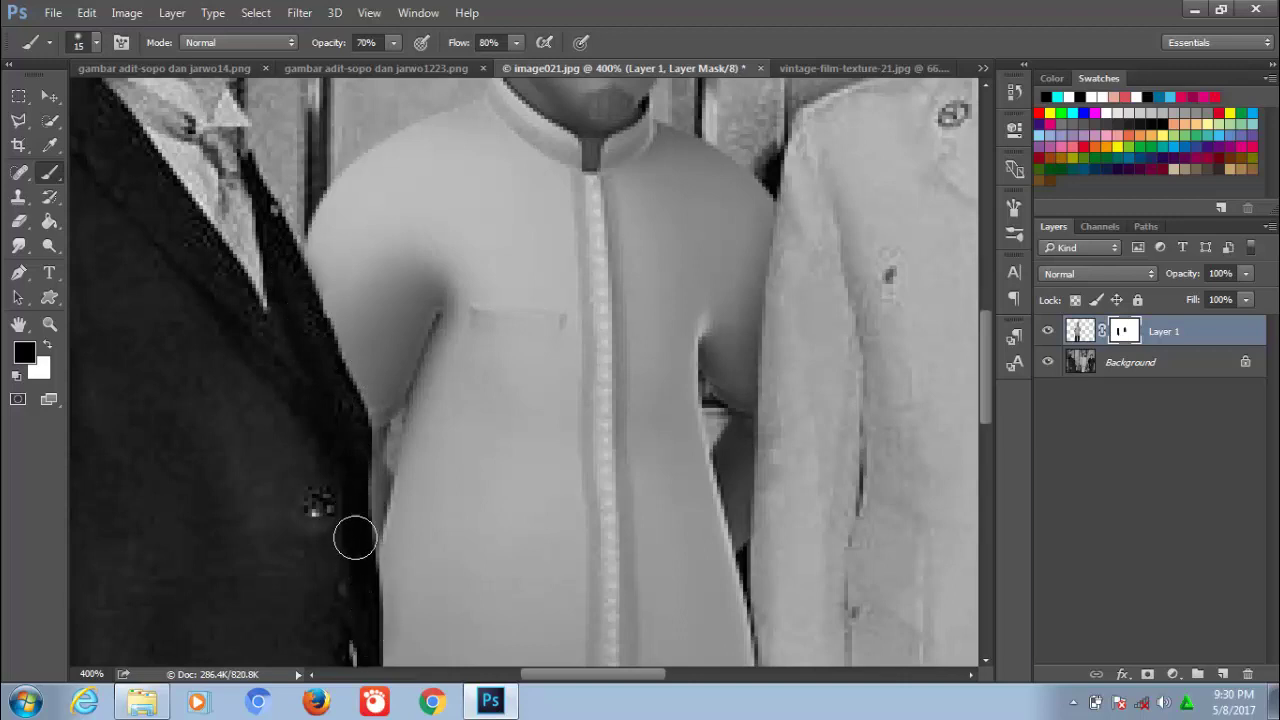
{"action": "left_click_drag", "start_coordinate": [323, 337], "coordinate": [315, 345]}
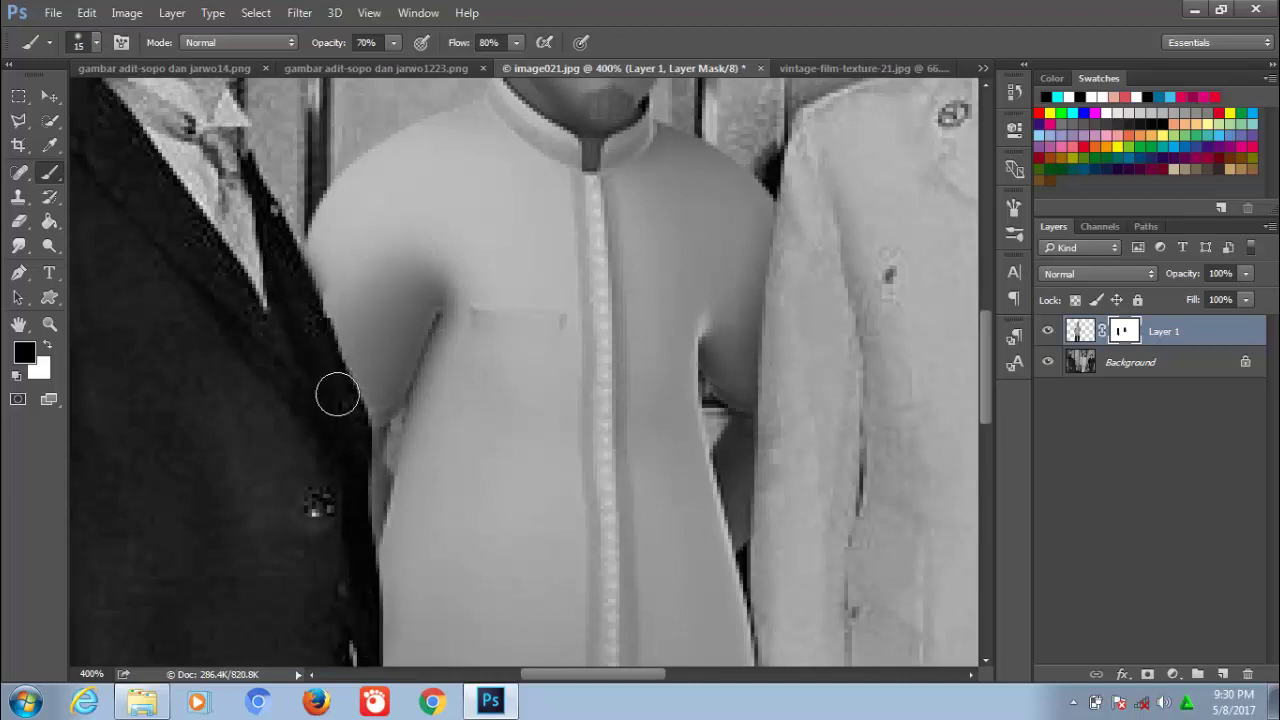
{"action": "left_click_drag", "start_coordinate": [363, 583], "coordinate": [416, 398]}
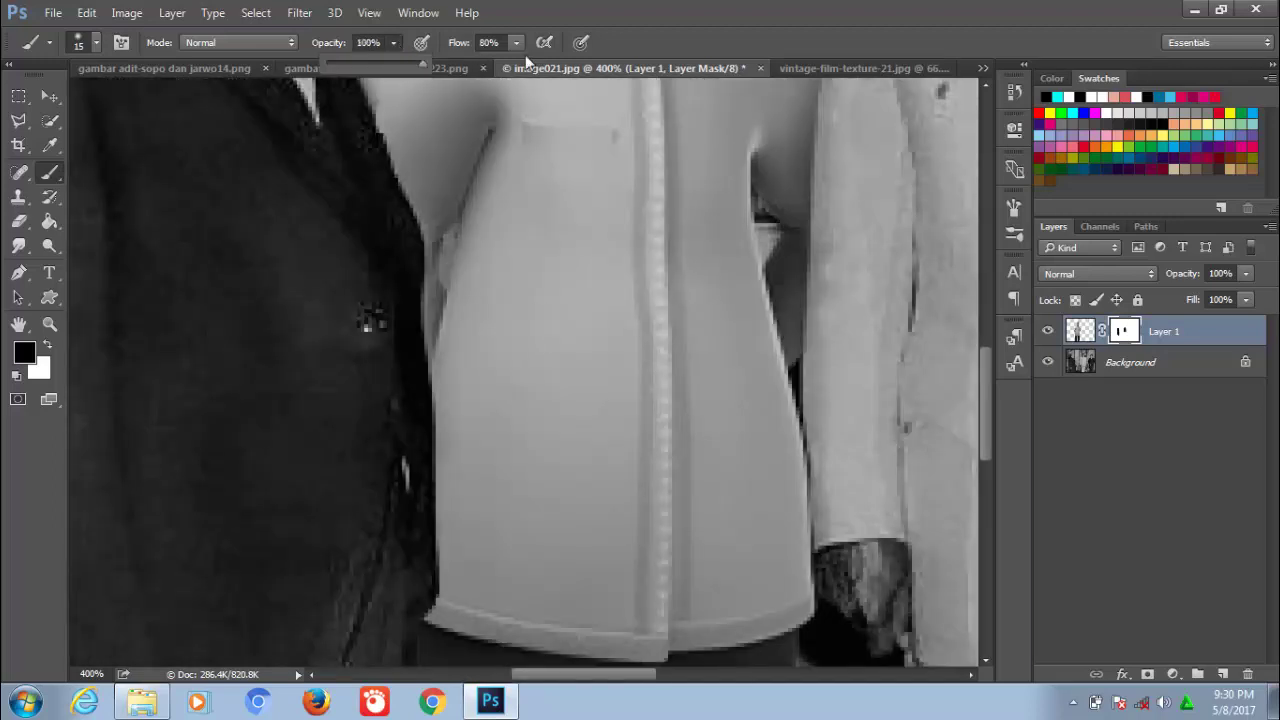
Step: Set brush flow to 100% and mask the light fringe along the left man's jacket edge
{"action": "left_click_drag", "start_coordinate": [516, 42], "coordinate": [540, 62]}
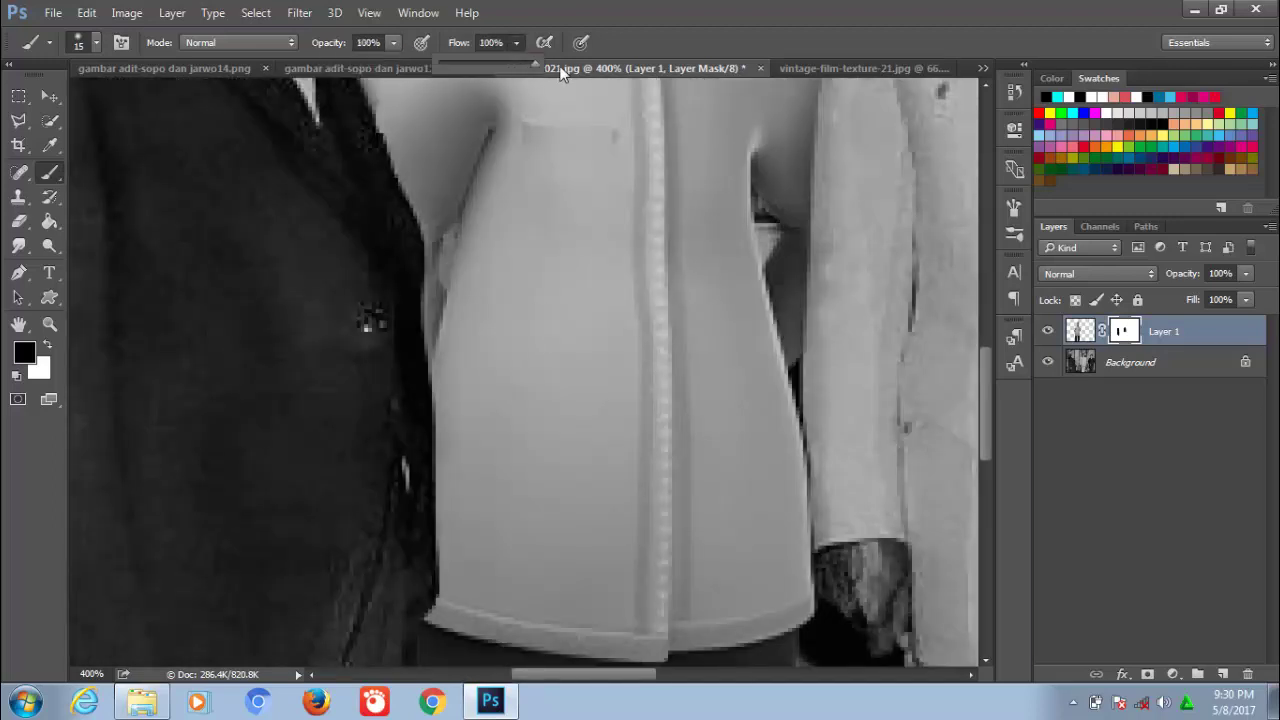
{"action": "left_click", "coordinate": [390, 289]}
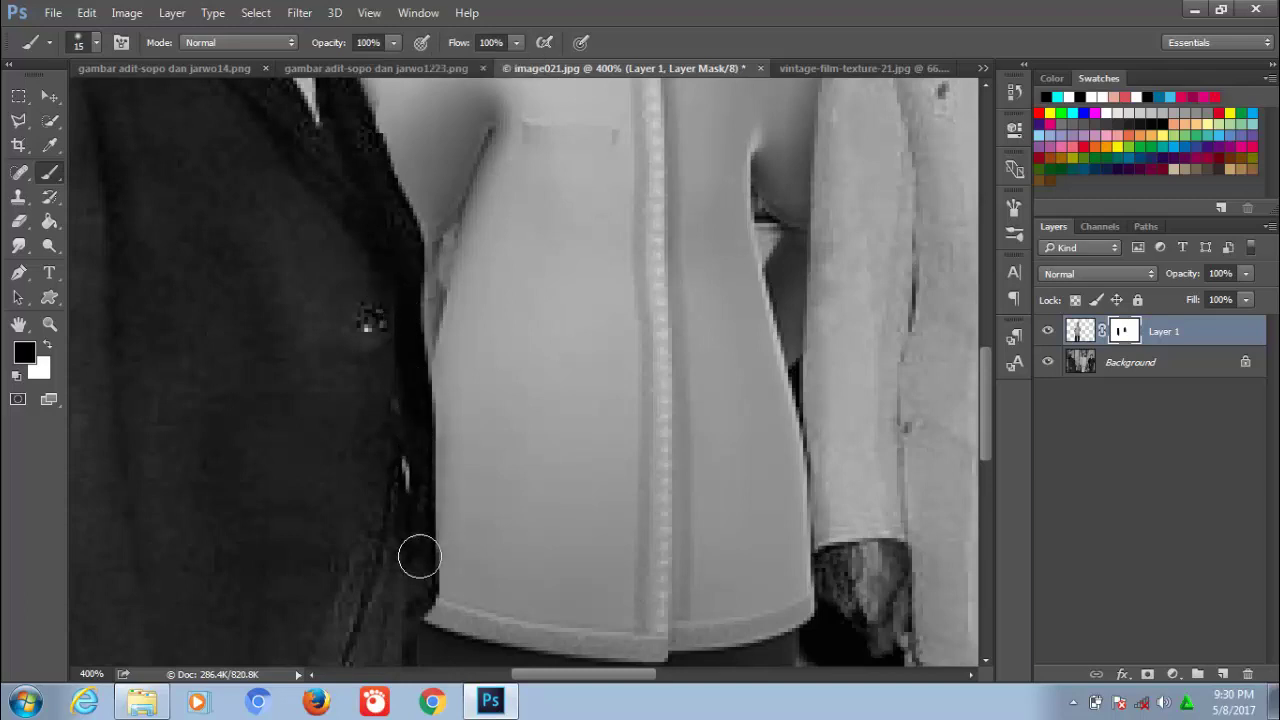
{"action": "left_click_drag", "start_coordinate": [418, 557], "coordinate": [414, 614]}
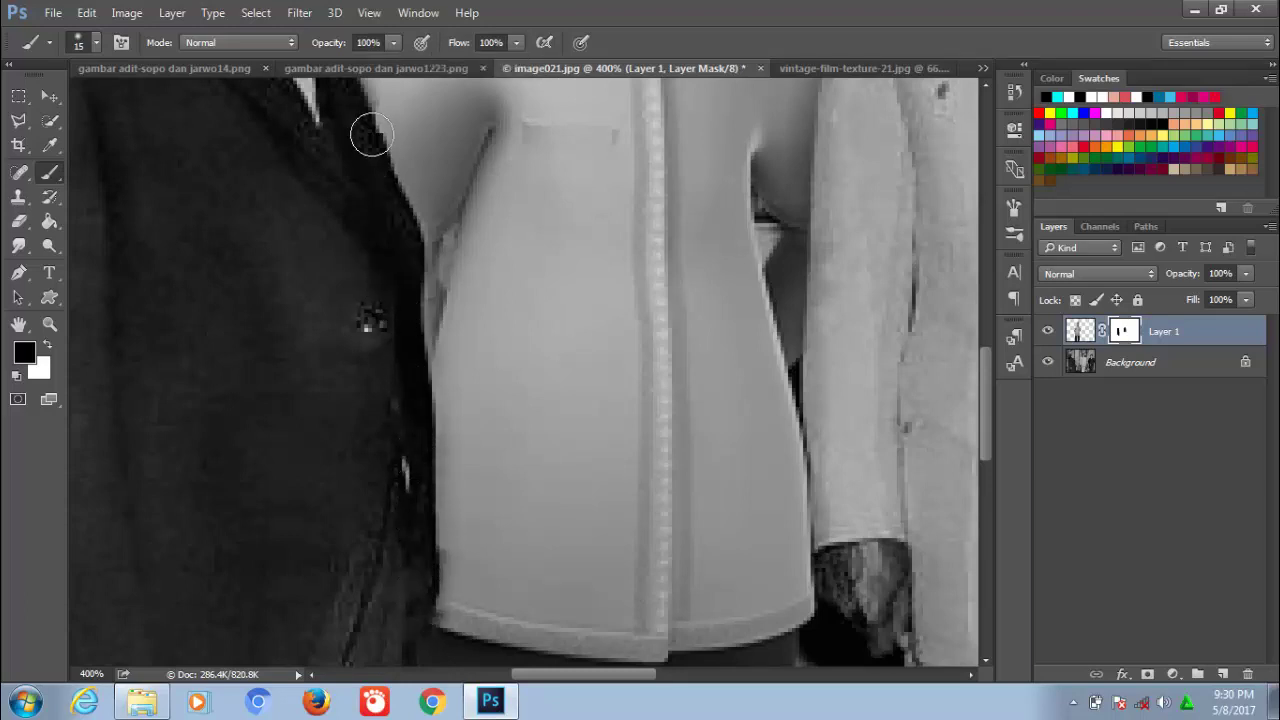
{"action": "left_click_drag", "start_coordinate": [372, 135], "coordinate": [390, 193]}
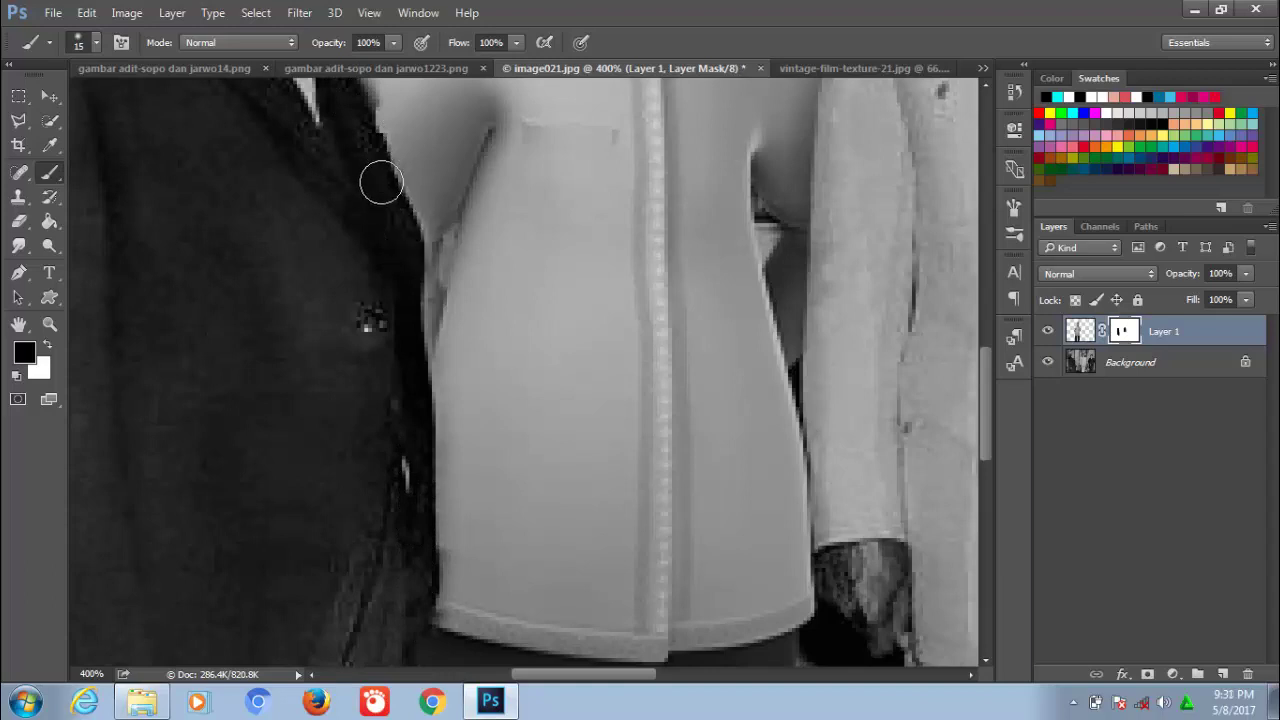
{"action": "left_click", "coordinate": [1088, 360]}
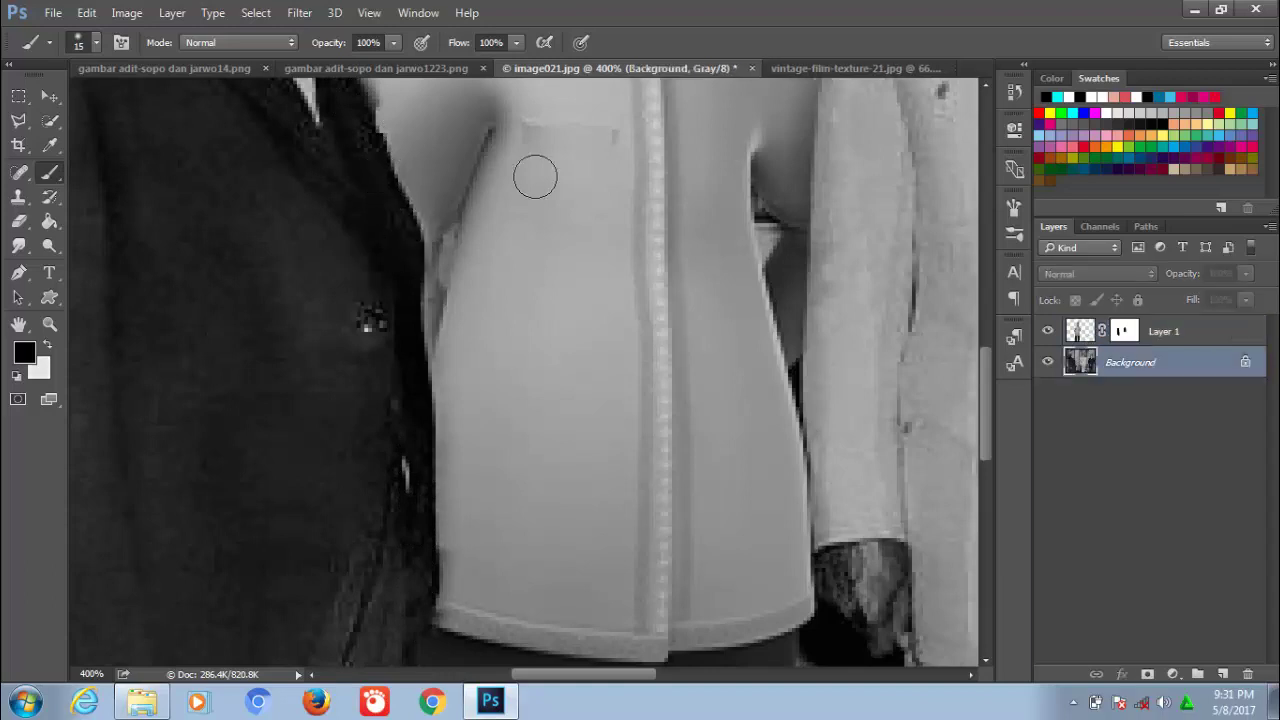
{"action": "left_click", "coordinate": [1082, 335]}
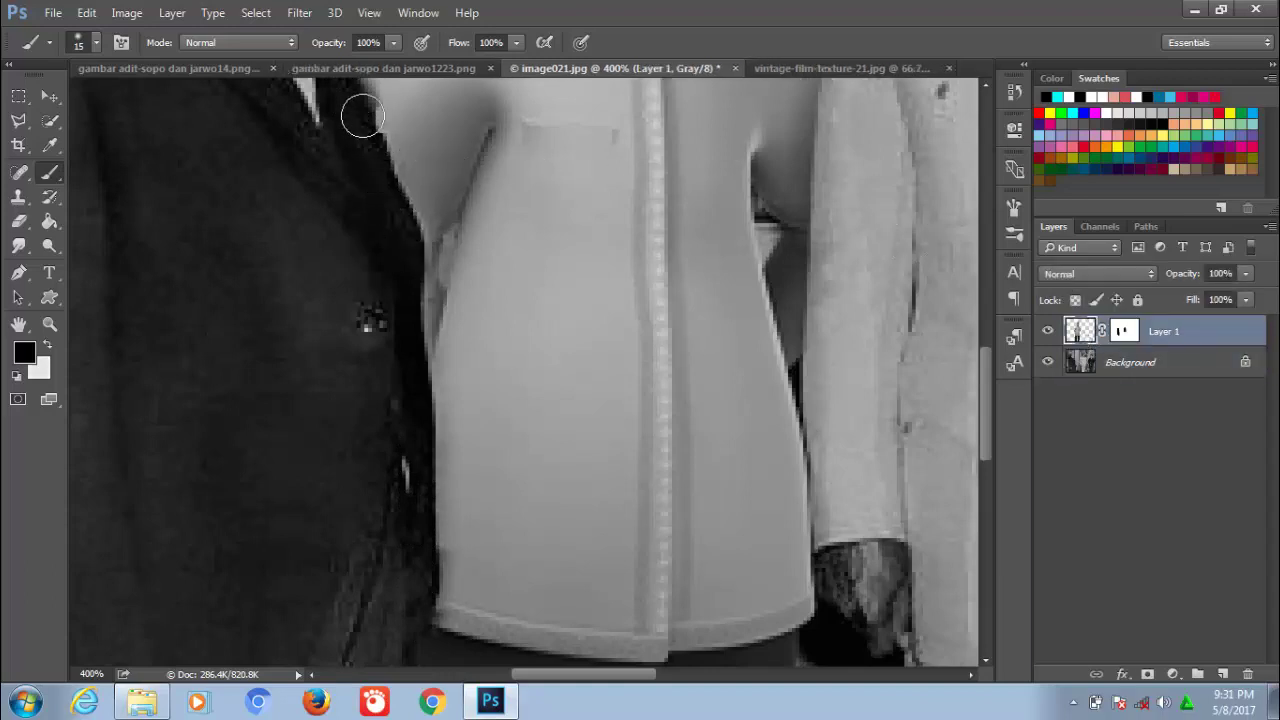
{"action": "mouse_move", "coordinate": [354, 123]}
{"action": "left_mouse_down"}
{"action": "mouse_move", "coordinate": [411, 231]}
{"action": "mouse_move", "coordinate": [410, 286]}
{"action": "left_mouse_up"}
{"action": "mouse_move", "coordinate": [409, 357]}
{"action": "left_mouse_down"}
{"action": "mouse_move", "coordinate": [386, 194]}
{"action": "mouse_move", "coordinate": [351, 114]}
{"action": "left_mouse_up"}
{"action": "key", "text": "ctrl+0"}
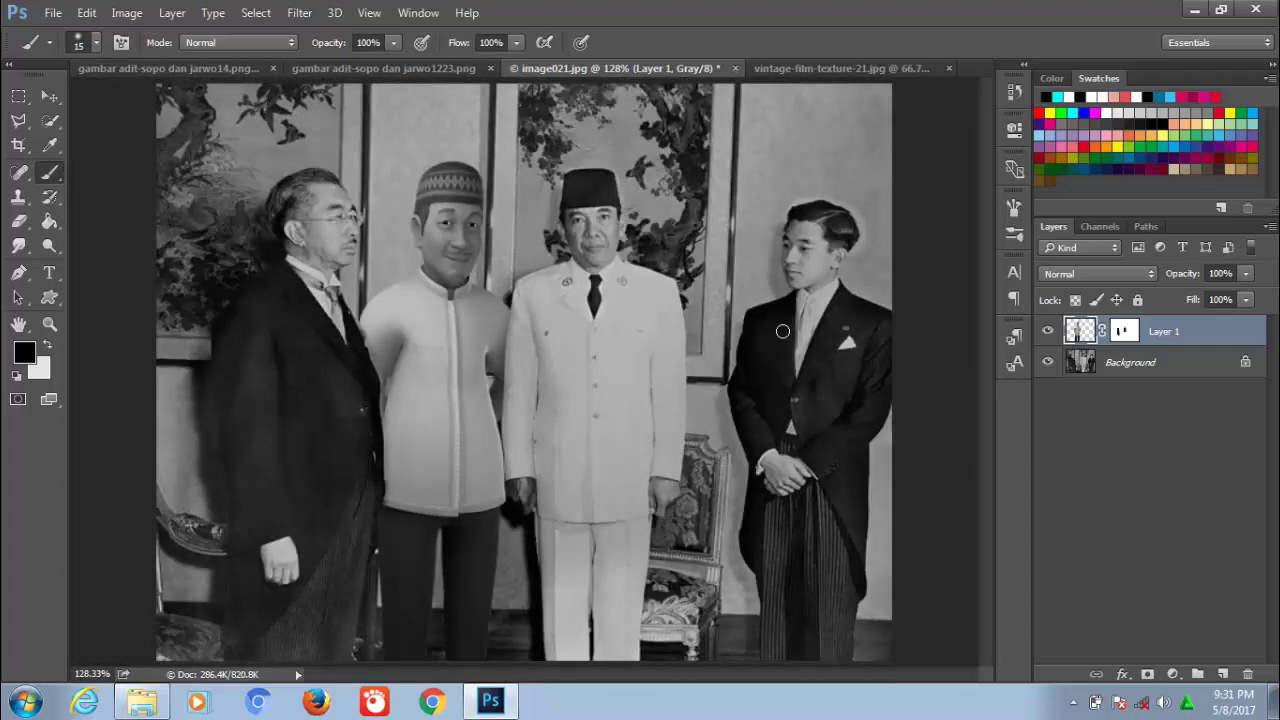
Step: Drag the red-shirt character from gambar adit-sopo dan jarwo1223.png into image021.jpg as Layer 2
{"action": "left_click", "coordinate": [370, 68]}
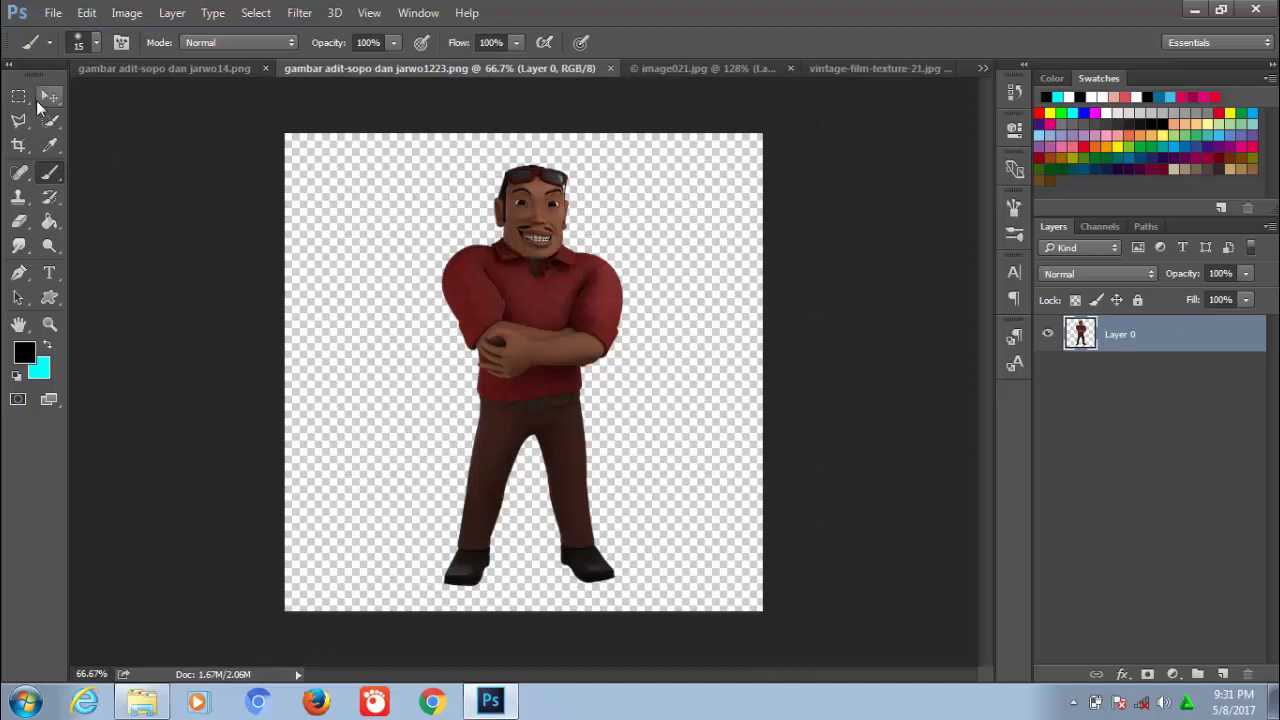
{"action": "left_click", "coordinate": [49, 96]}
{"action": "mouse_move", "coordinate": [552, 306]}
{"action": "left_mouse_down"}
{"action": "mouse_move", "coordinate": [697, 119]}
{"action": "mouse_move", "coordinate": [676, 245]}
{"action": "left_mouse_up"}
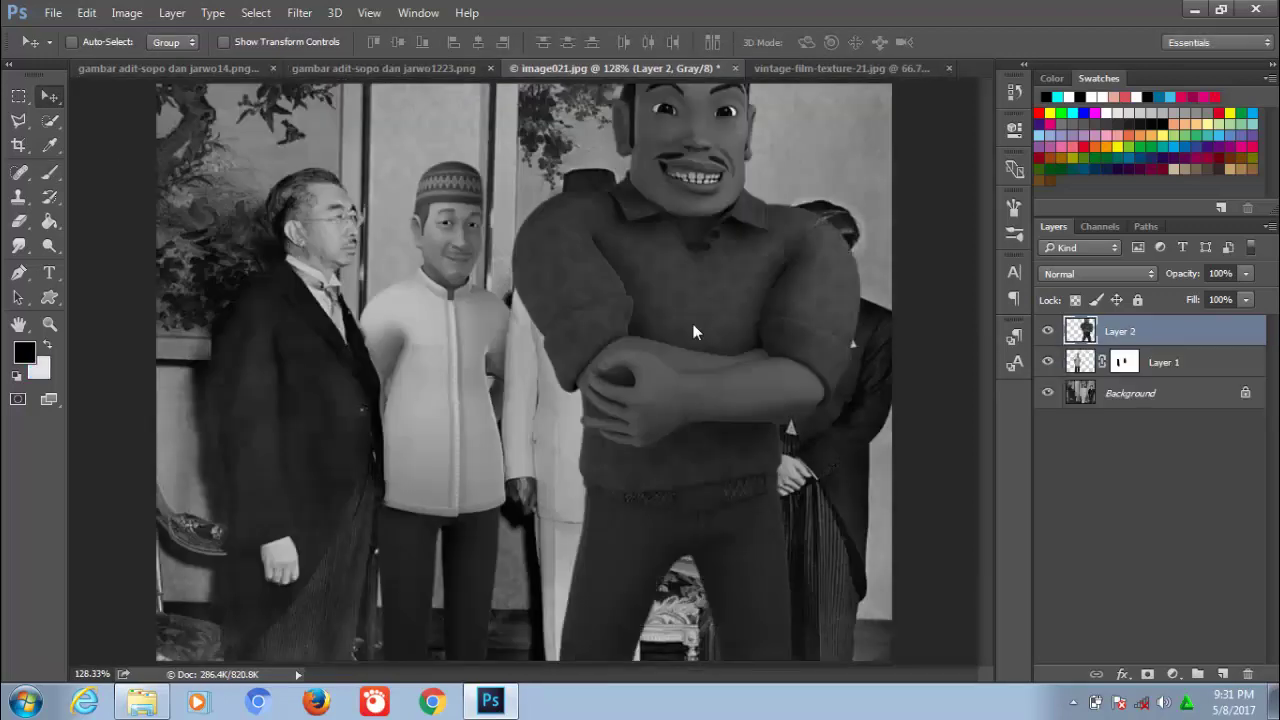
{"action": "left_click_drag", "start_coordinate": [704, 301], "coordinate": [663, 368]}
{"action": "key", "text": "ctrl"}
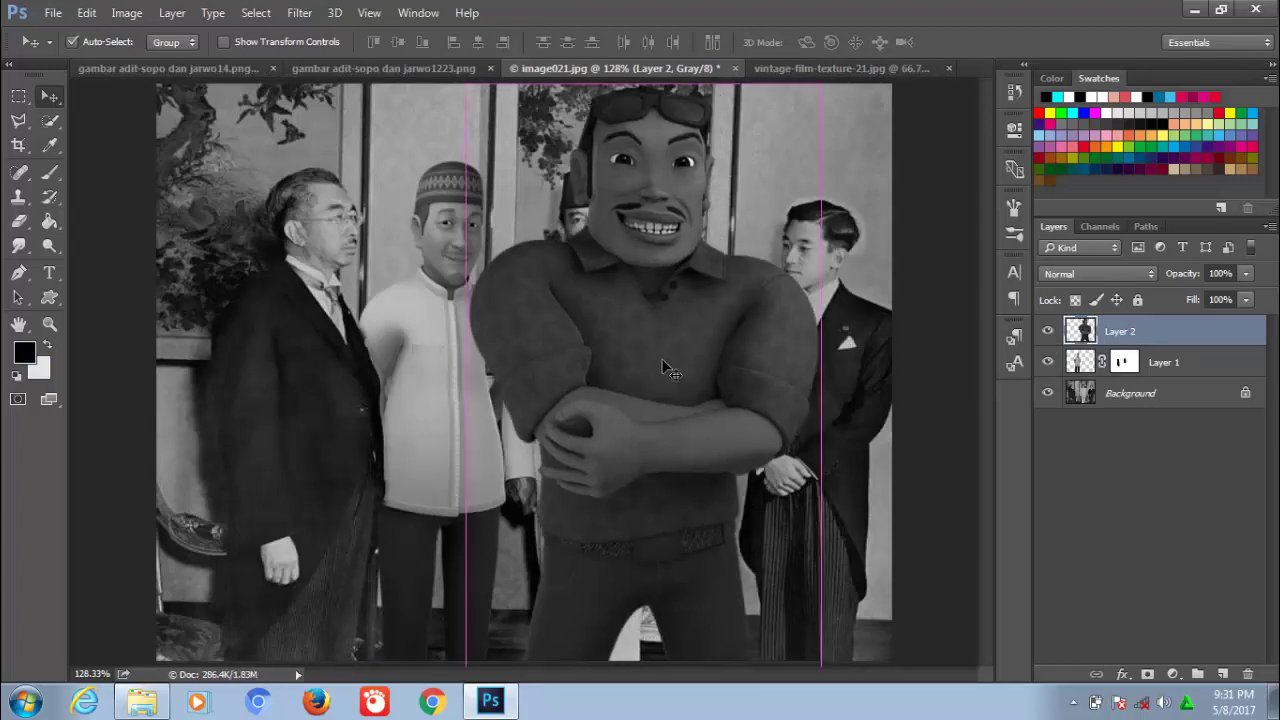
{"action": "key", "text": "ctrl+t"}
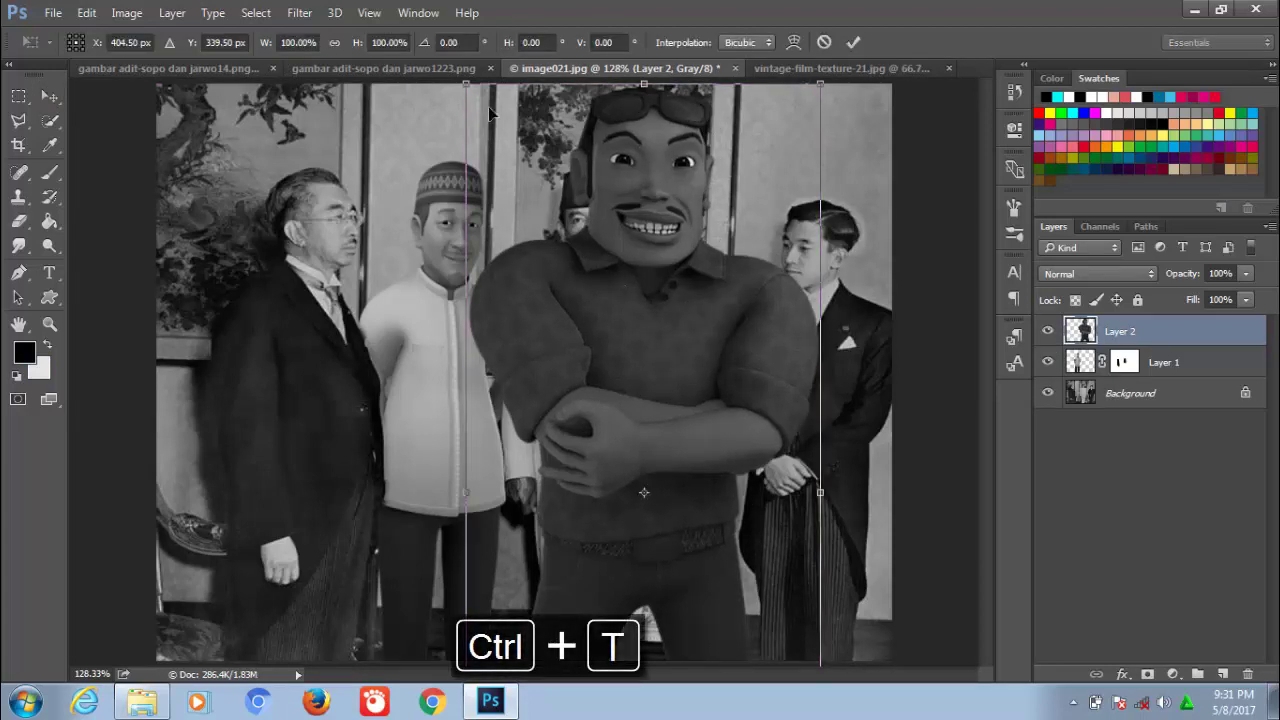
Step: Scale Layer 2 down to about half width and raise it into place
{"action": "left_click_drag", "start_coordinate": [470, 88], "coordinate": [593, 267]}
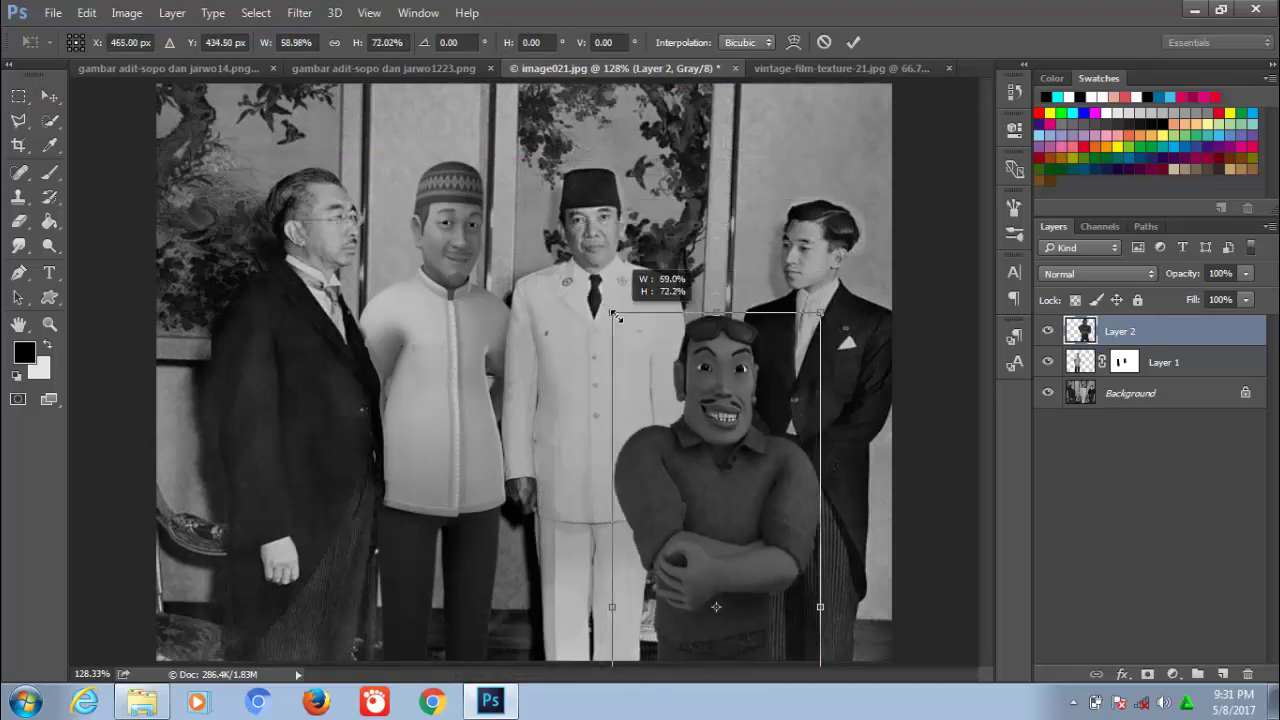
{"action": "left_click_drag", "start_coordinate": [593, 267], "coordinate": [612, 313]}
{"action": "left_click_drag", "start_coordinate": [712, 478], "coordinate": [707, 313]}
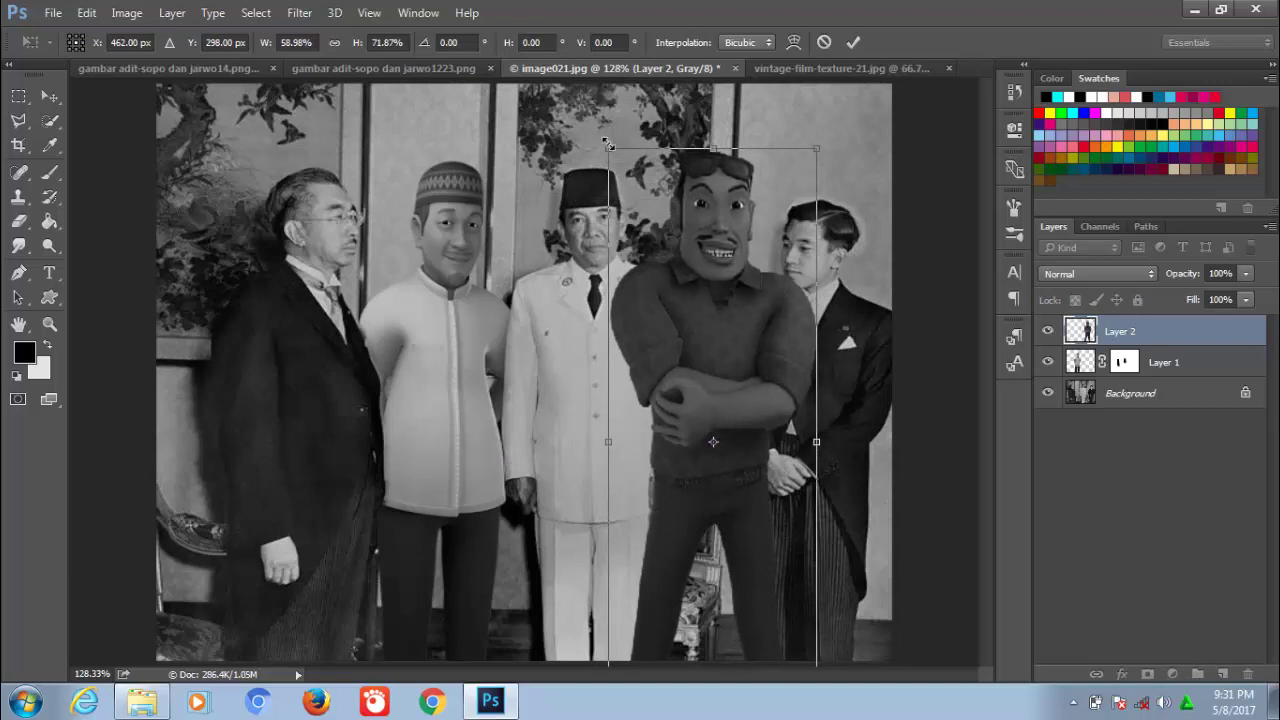
{"action": "left_click_drag", "start_coordinate": [608, 150], "coordinate": [629, 186]}
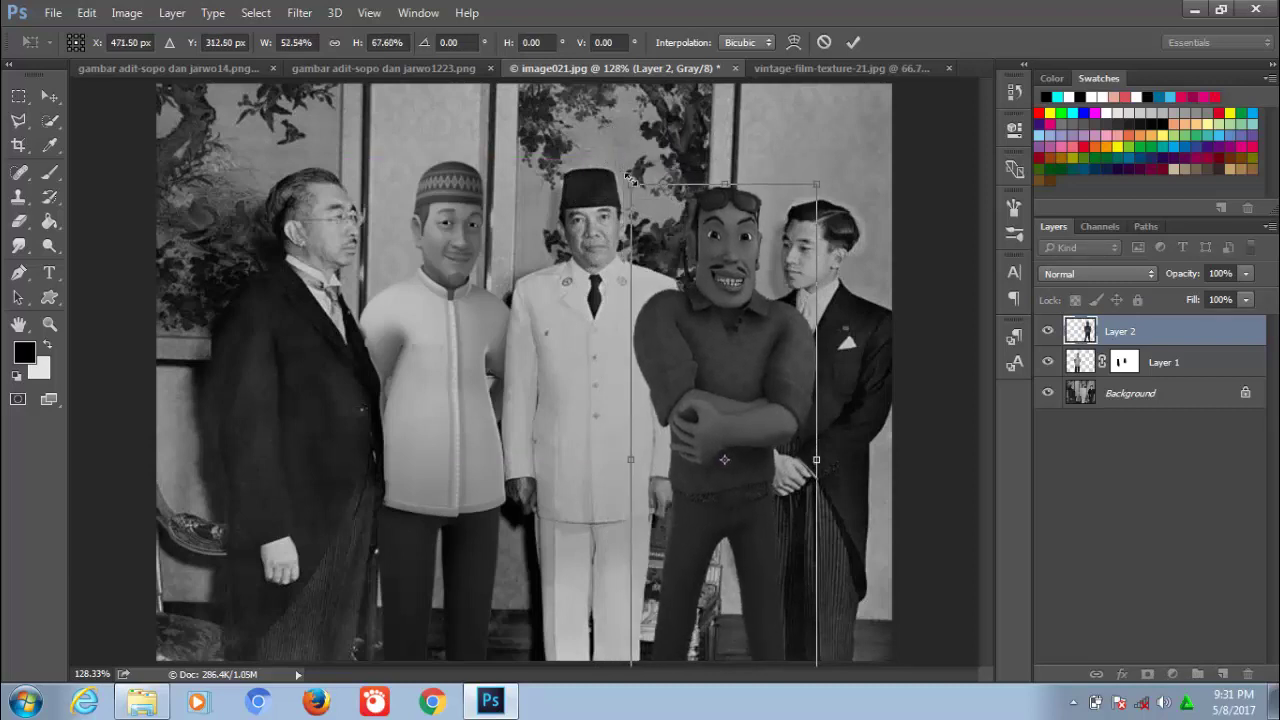
{"action": "left_click_drag", "start_coordinate": [716, 340], "coordinate": [709, 314]}
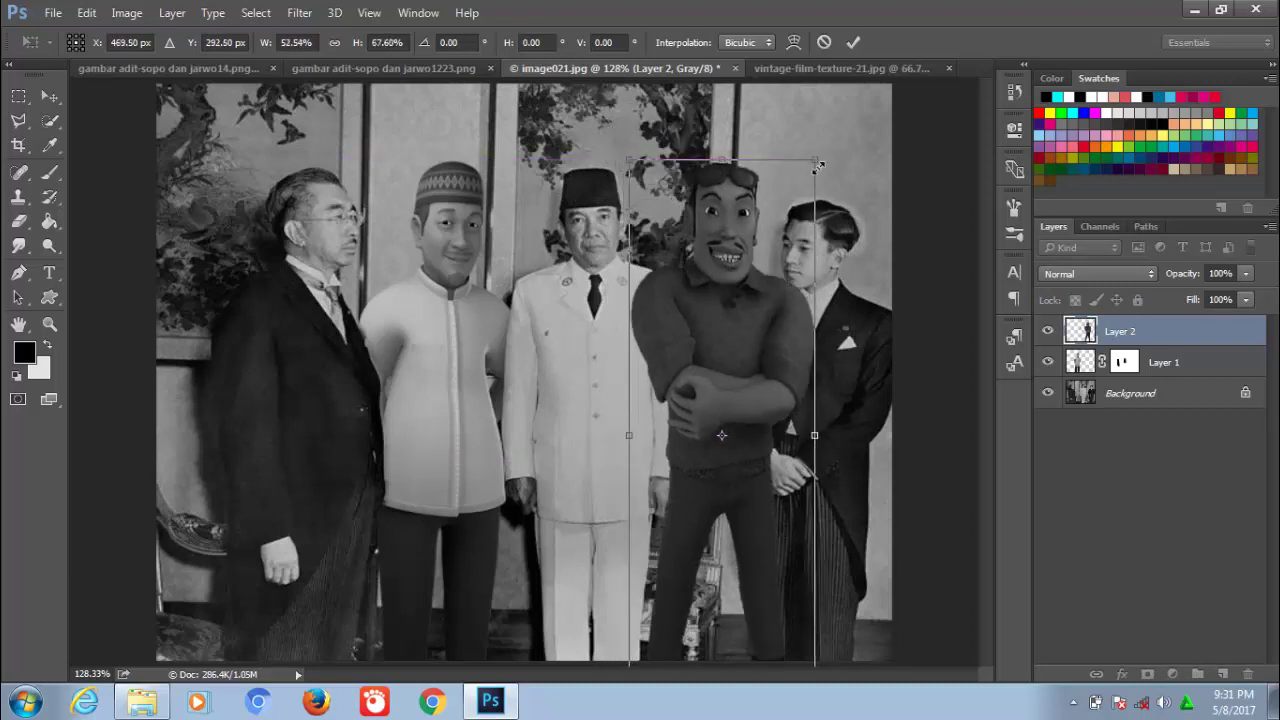
{"action": "left_click_drag", "start_coordinate": [812, 161], "coordinate": [807, 167]}
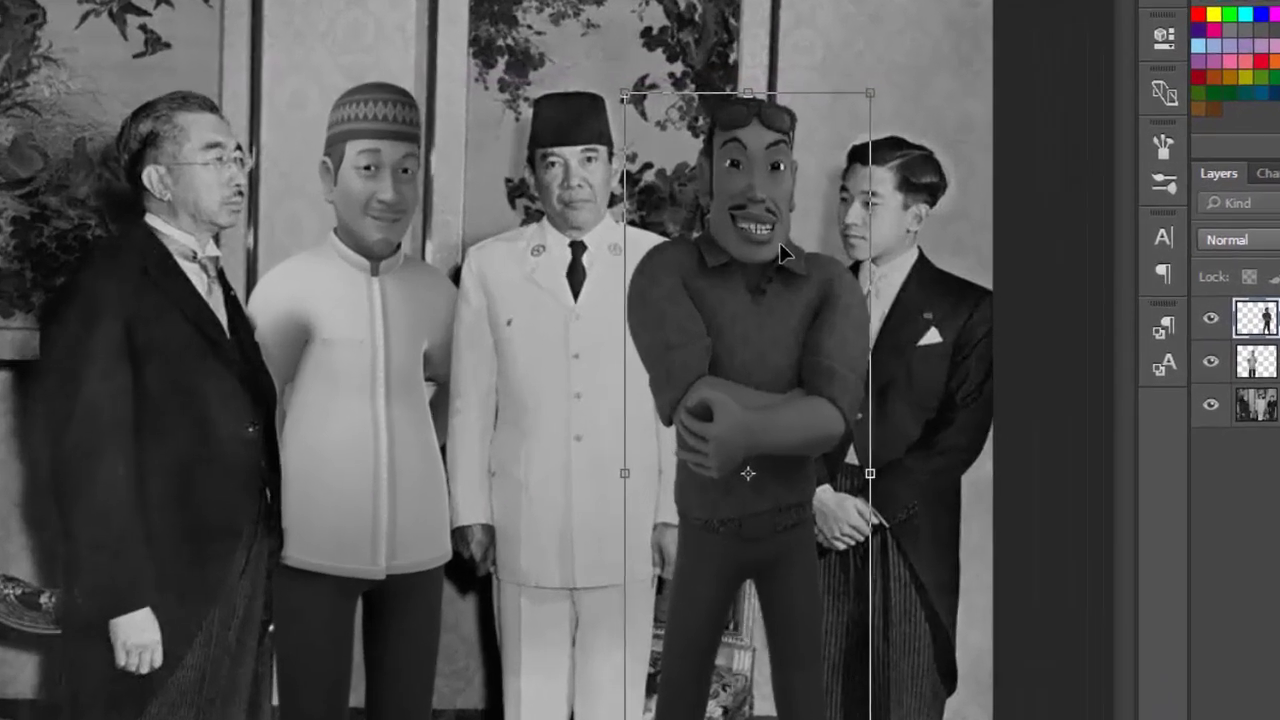
Step: Flip Layer 2 horizontally and fine-tune it to roughly 47% width, 69% height beside the right man
{"action": "right_click", "coordinate": [745, 288]}
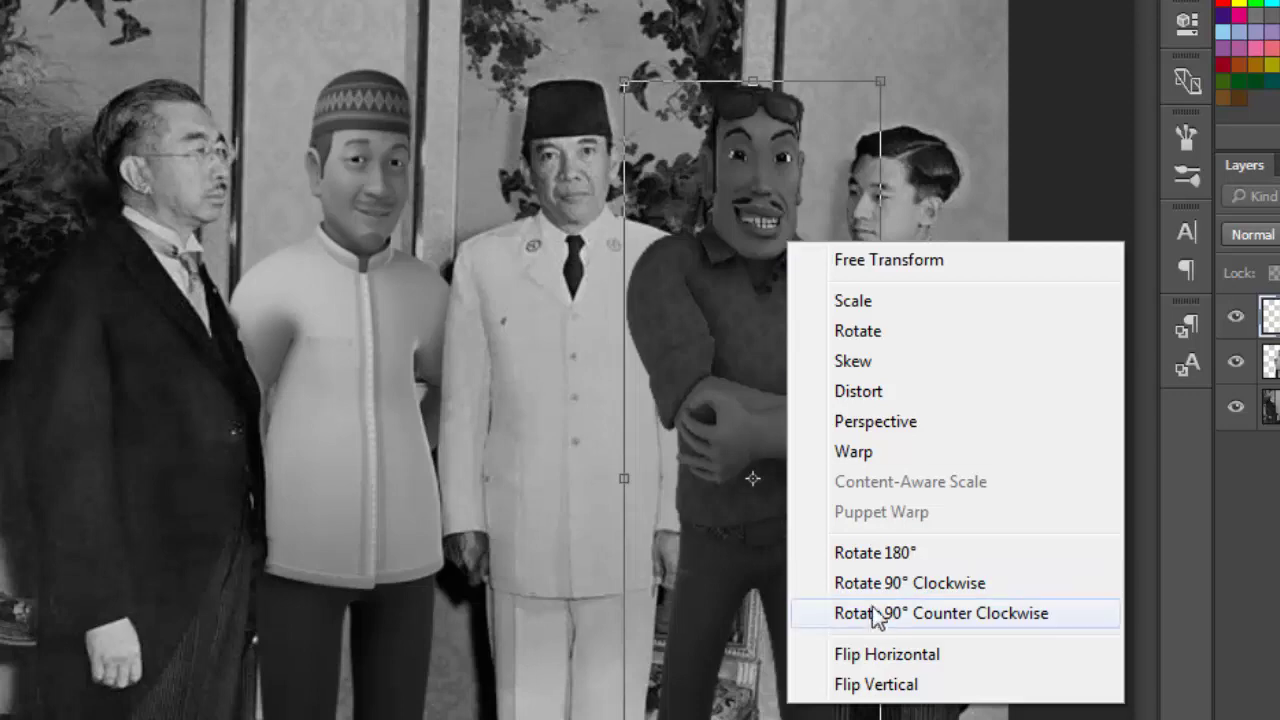
{"action": "left_click", "coordinate": [842, 655]}
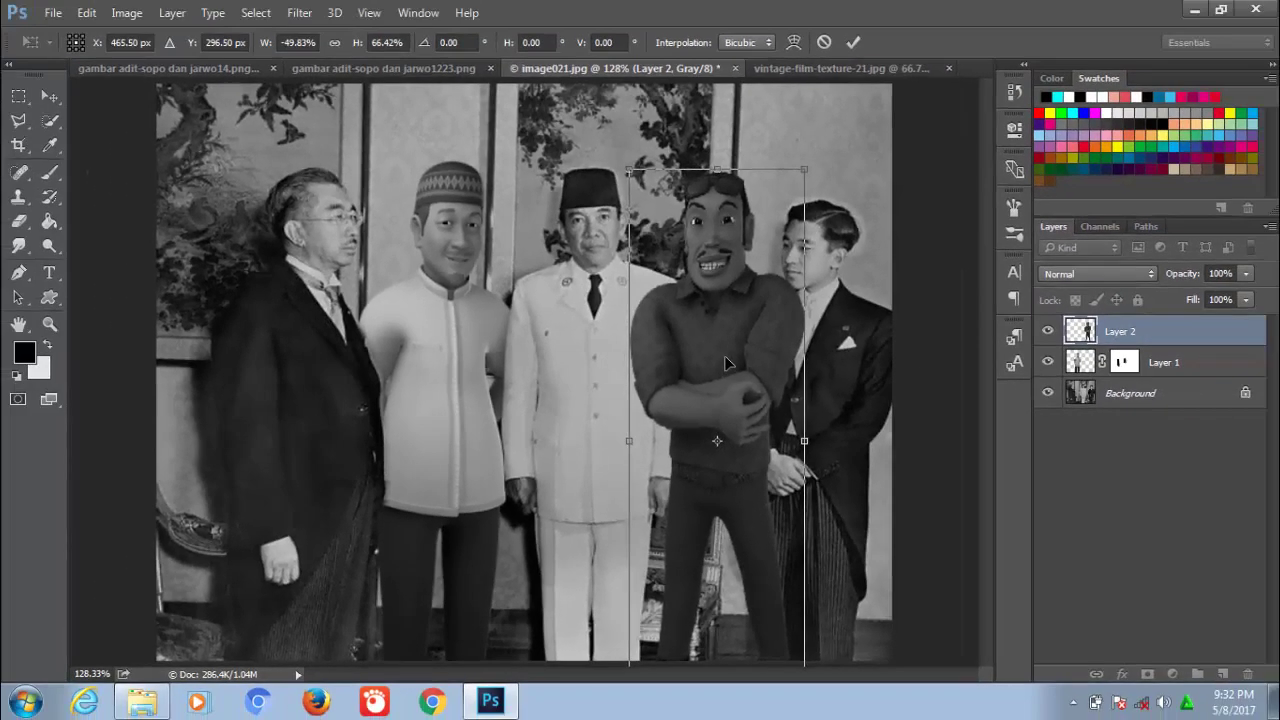
{"action": "left_click_drag", "start_coordinate": [727, 363], "coordinate": [728, 437]}
{"action": "left_click_drag", "start_coordinate": [801, 159], "coordinate": [797, 165]}
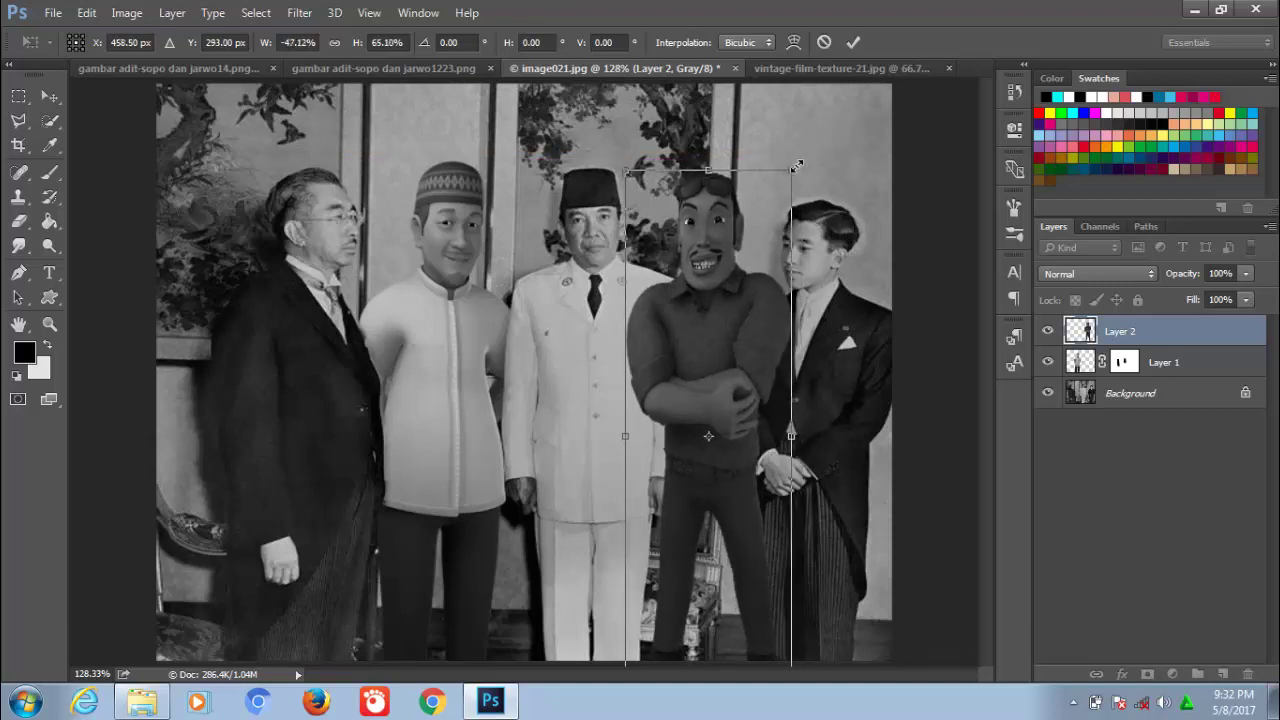
{"action": "left_click_drag", "start_coordinate": [709, 309], "coordinate": [712, 306]}
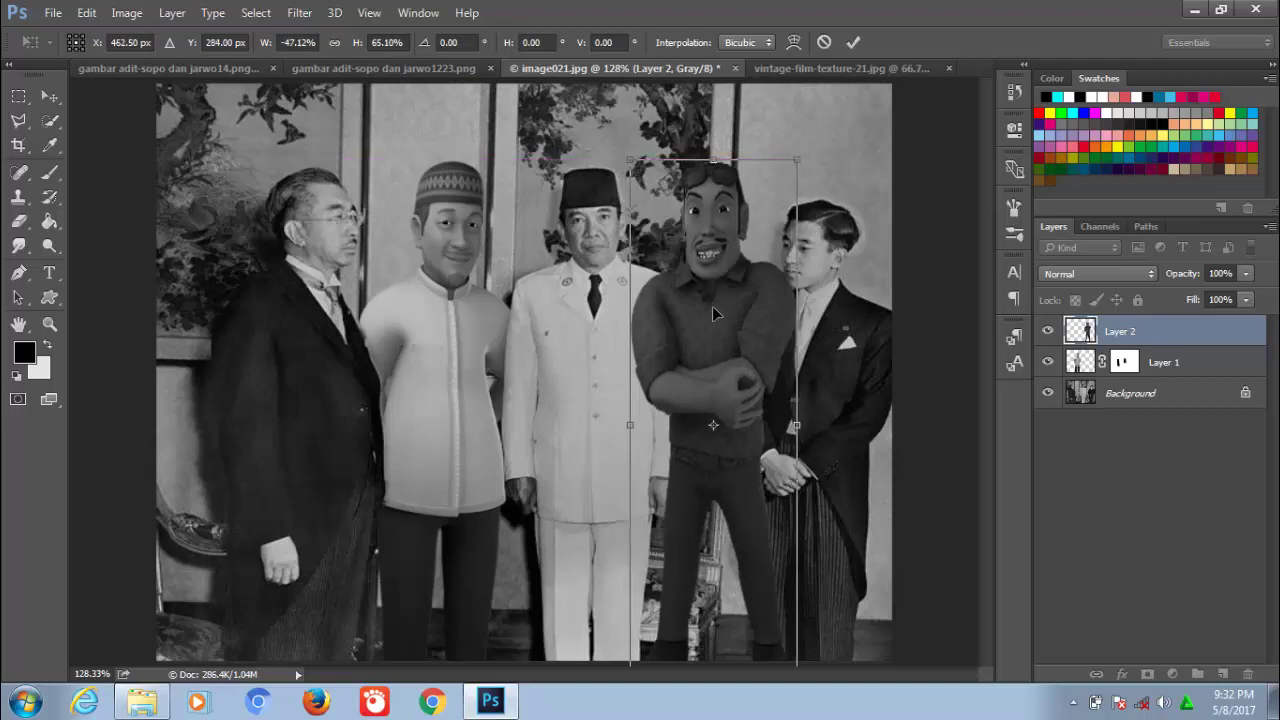
{"action": "key", "text": "ctrl+minus"}
{"action": "left_click_drag", "start_coordinate": [672, 625], "coordinate": [672, 643]}
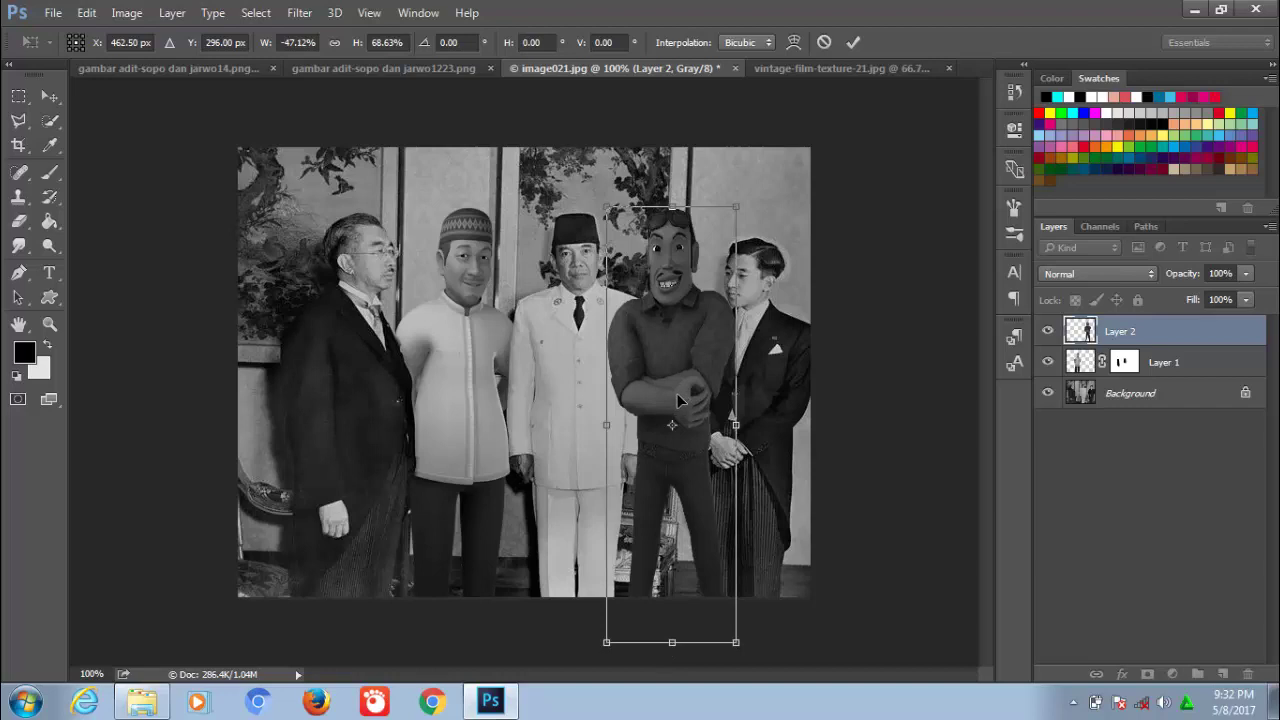
{"action": "left_click", "coordinate": [853, 42]}
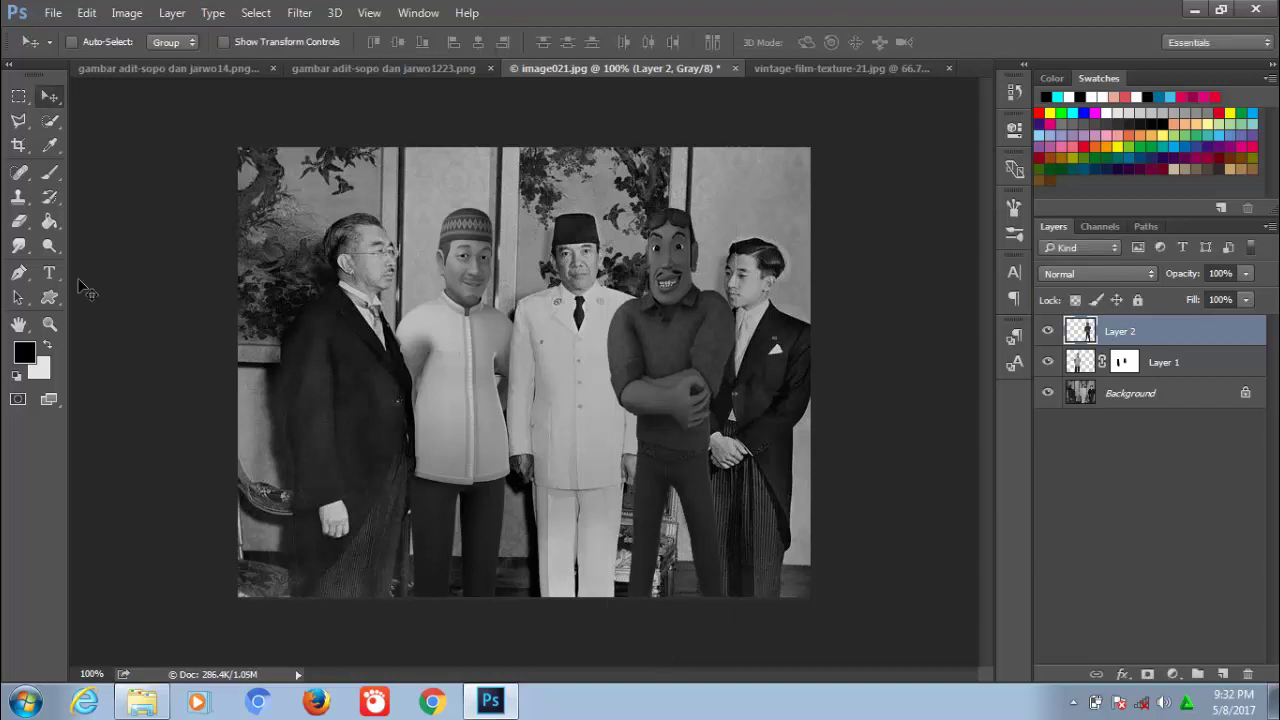
{"action": "left_click", "coordinate": [49, 323]}
{"action": "left_click", "coordinate": [677, 321]}
{"action": "left_click_drag", "start_coordinate": [679, 323], "coordinate": [654, 394]}
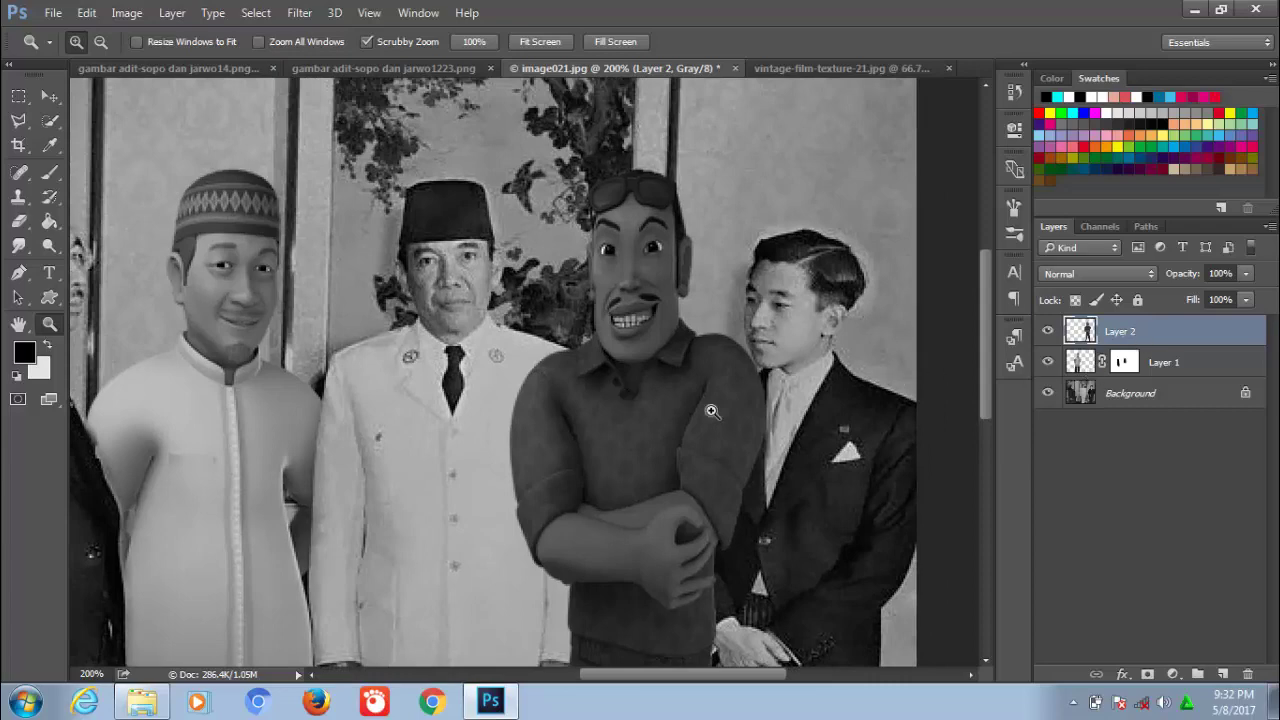
Step: Lower Layer 2's opacity to 34% so the man in white shows through
{"action": "left_click", "coordinate": [1247, 274]}
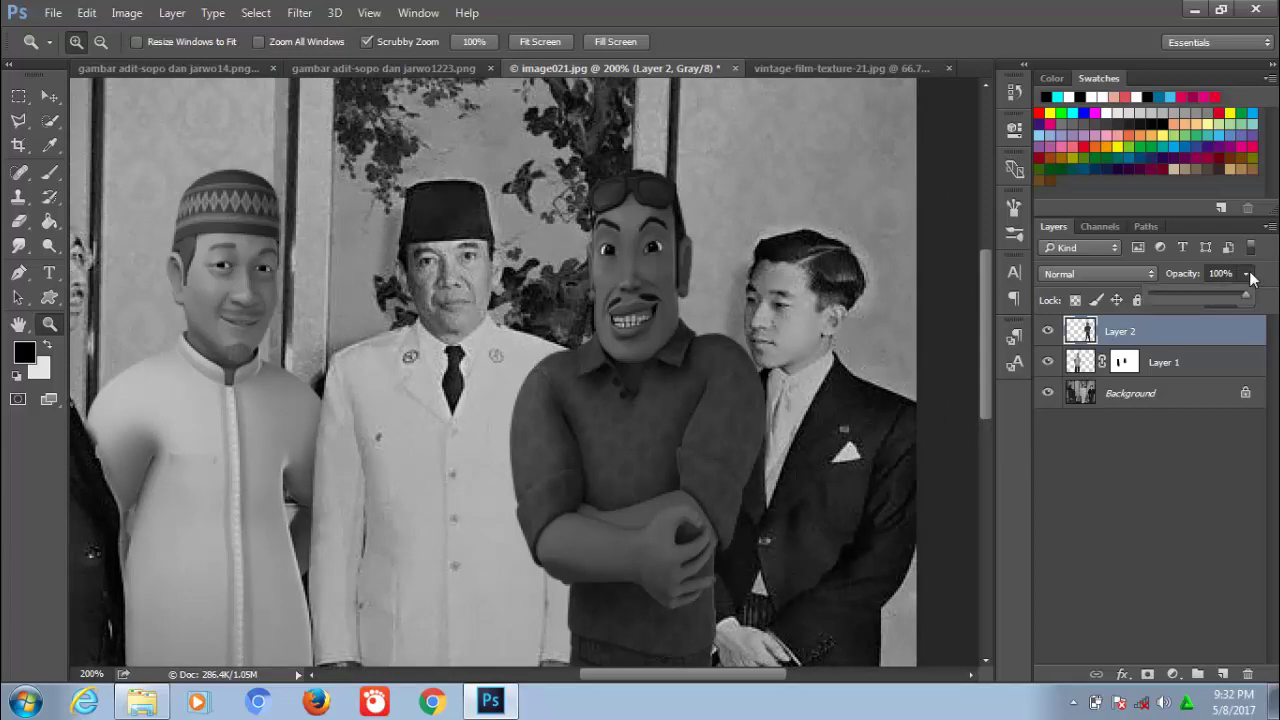
{"action": "mouse_move", "coordinate": [1250, 287]}
{"action": "left_mouse_down"}
{"action": "mouse_move", "coordinate": [1238, 300]}
{"action": "mouse_move", "coordinate": [1184, 295]}
{"action": "left_mouse_up"}
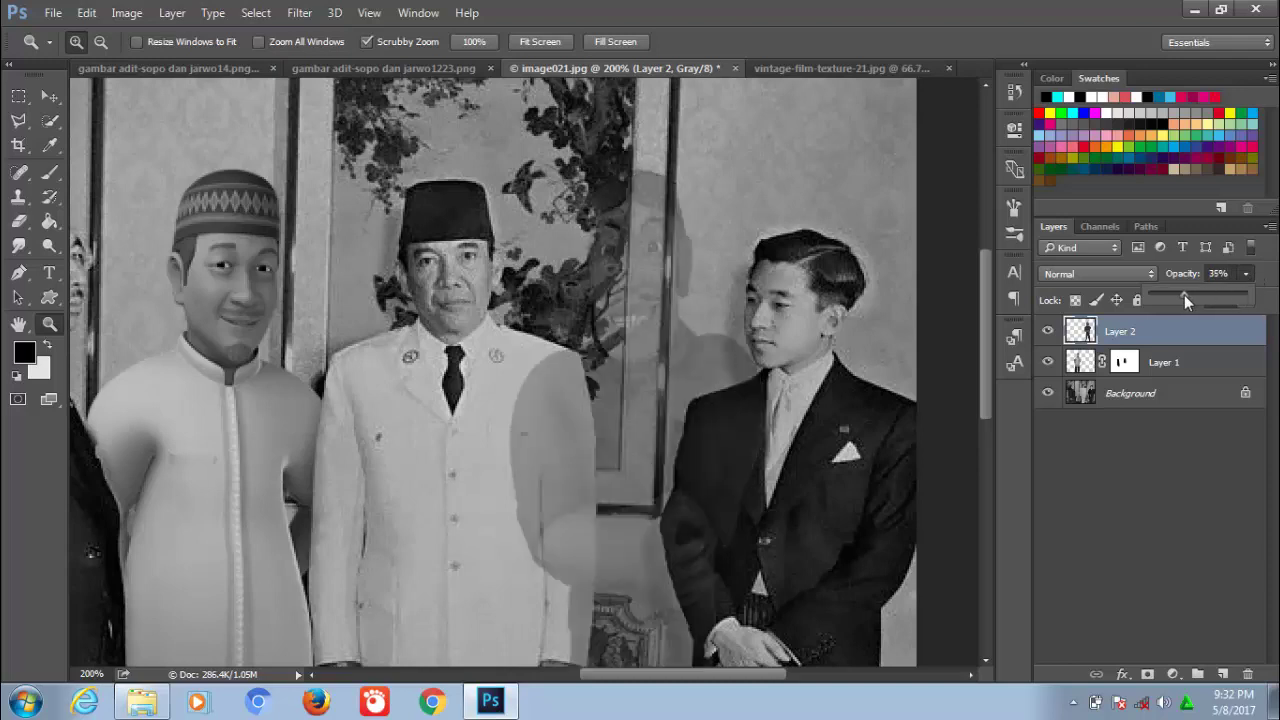
{"action": "left_click", "coordinate": [611, 408]}
{"action": "left_click_drag", "start_coordinate": [611, 408], "coordinate": [586, 231]}
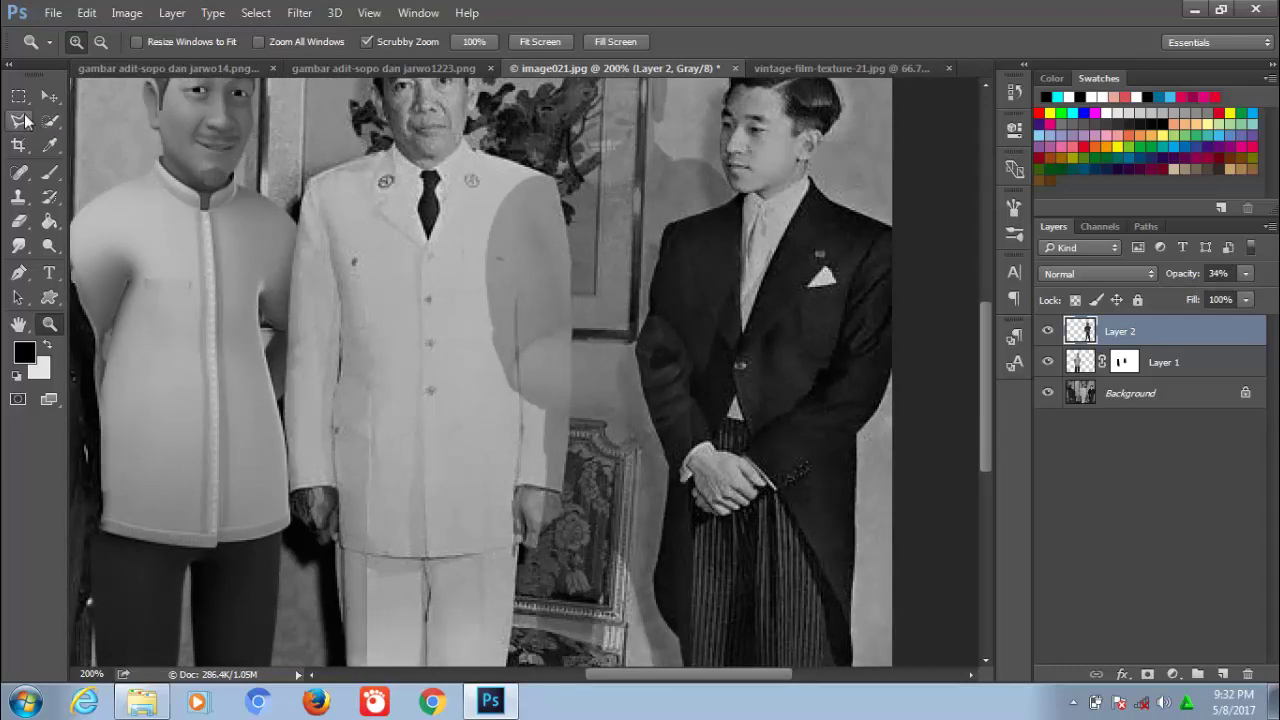
Step: Start a Polygonal Lasso selection along the lower outline of the overlapping sleeve
{"action": "left_click", "coordinate": [18, 120]}
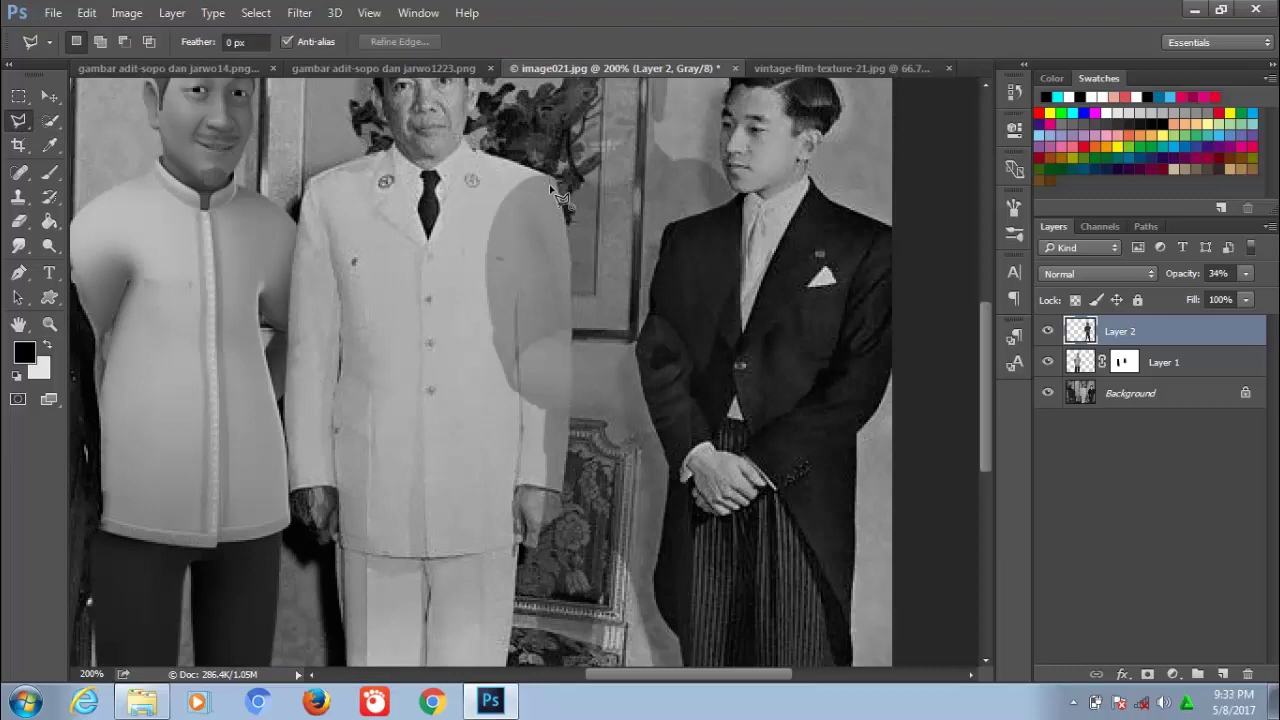
{"action": "scroll", "coordinate": [560, 192], "scroll_direction": "up", "scroll_amount": 2}
{"action": "scroll", "coordinate": [575, 210], "scroll_direction": "up", "scroll_amount": 1}
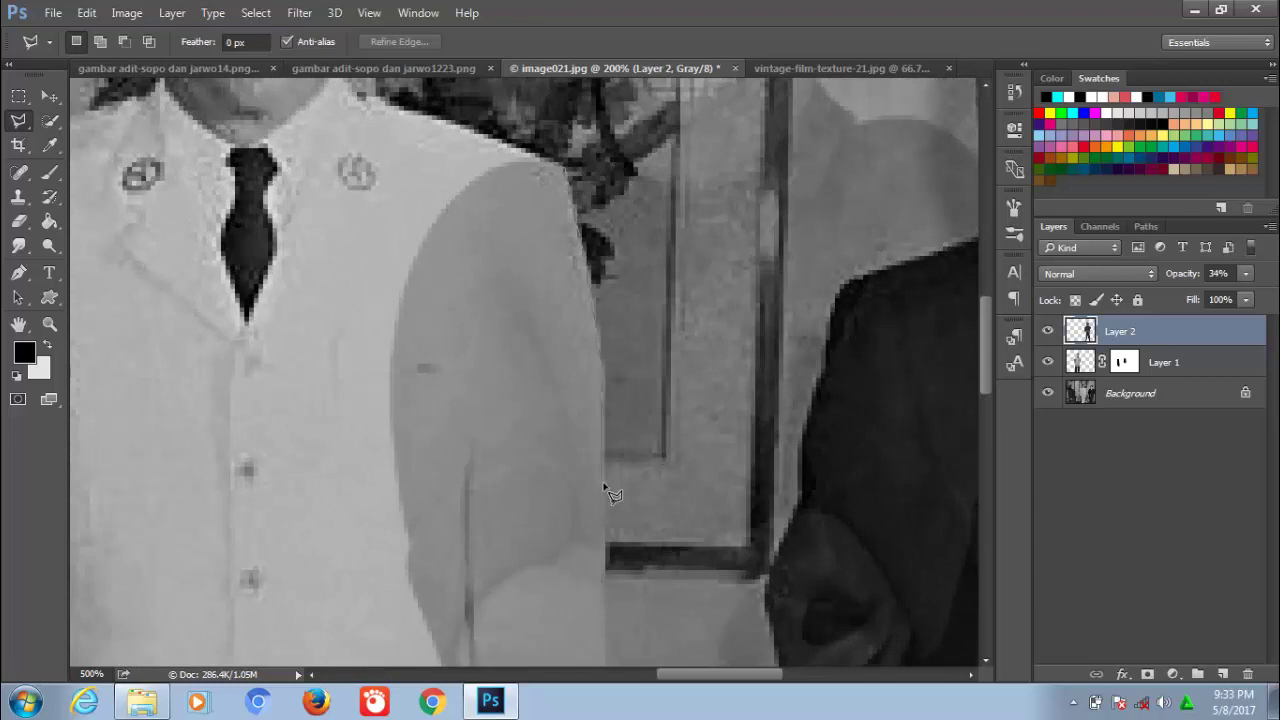
{"action": "left_click_drag", "start_coordinate": [605, 600], "coordinate": [534, 210]}
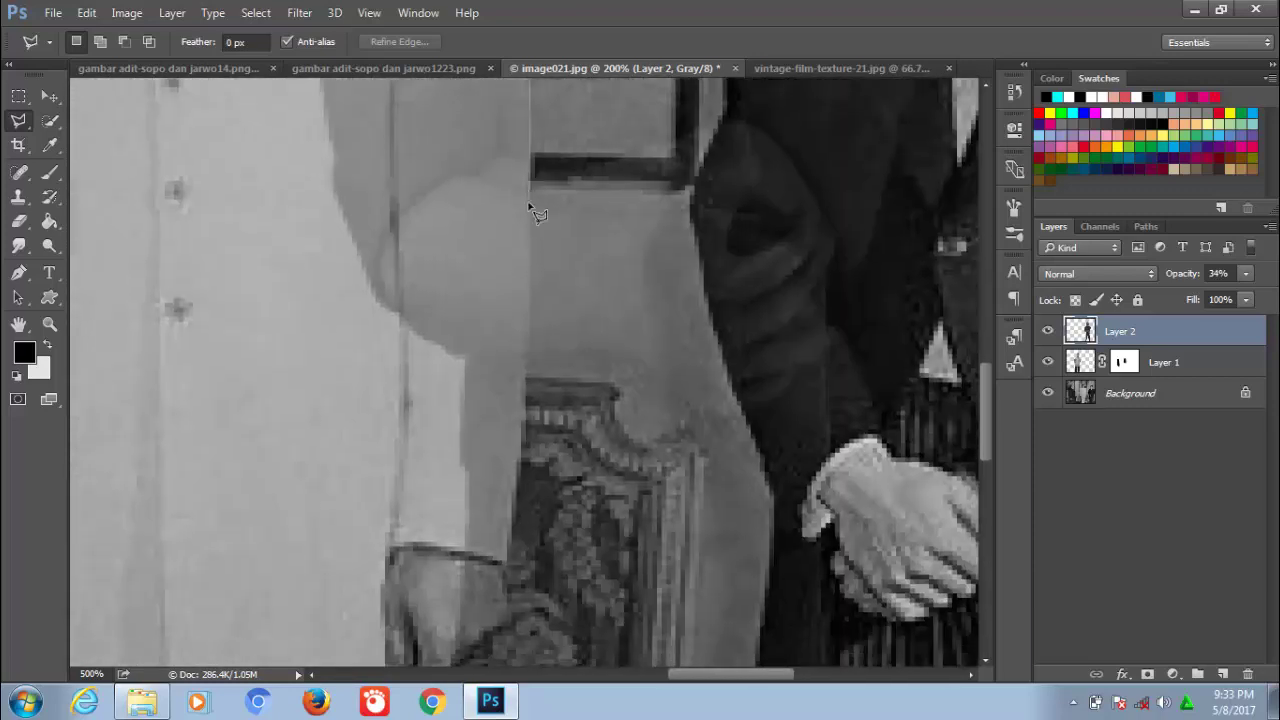
{"action": "left_click", "coordinate": [505, 559]}
{"action": "left_click", "coordinate": [509, 622]}
{"action": "left_click_drag", "start_coordinate": [480, 658], "coordinate": [560, 463]}
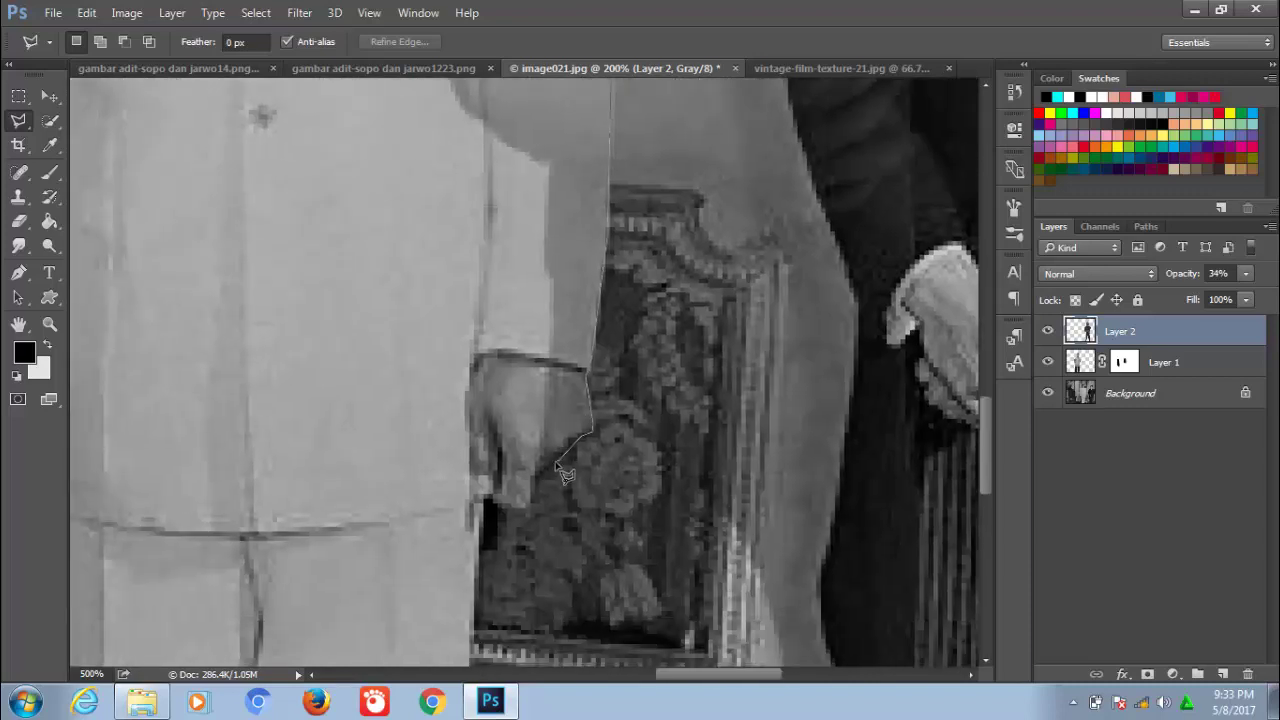
{"action": "left_click", "coordinate": [536, 478]}
{"action": "left_click", "coordinate": [482, 512]}
Step: Close the sleeve selection at the shoulder and turn it into a Layer 2 mask
{"action": "scroll", "coordinate": [430, 240], "scroll_direction": "up", "scroll_amount": 5}
{"action": "scroll", "coordinate": [430, 240], "scroll_direction": "left", "scroll_amount": 2}
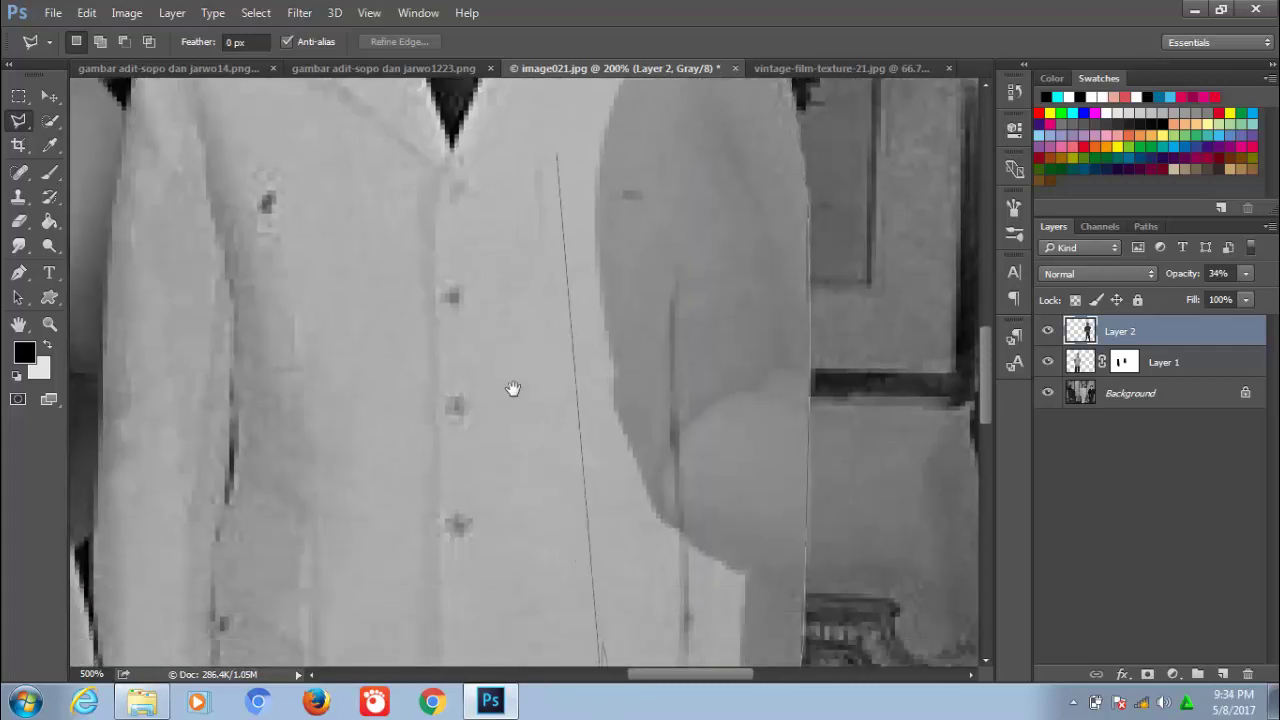
{"action": "left_click_drag", "start_coordinate": [657, 129], "coordinate": [557, 465]}
{"action": "left_click", "coordinate": [557, 457]}
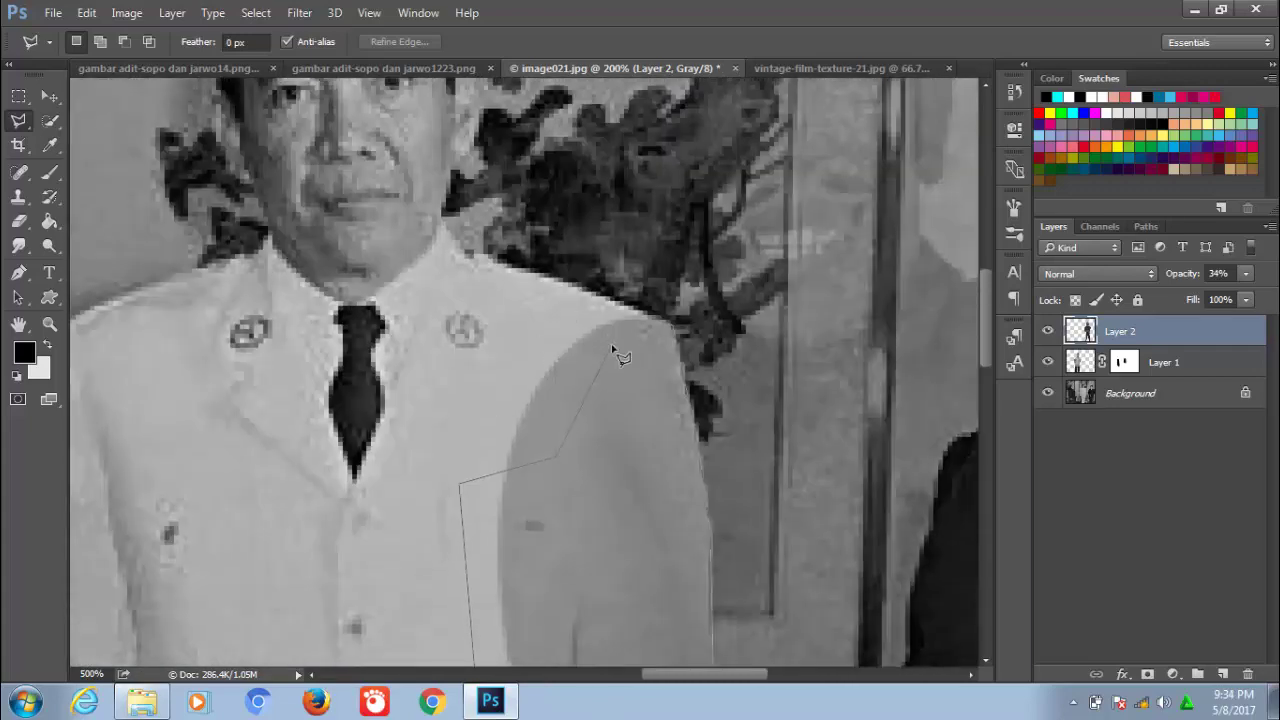
{"action": "double_click", "coordinate": [627, 304]}
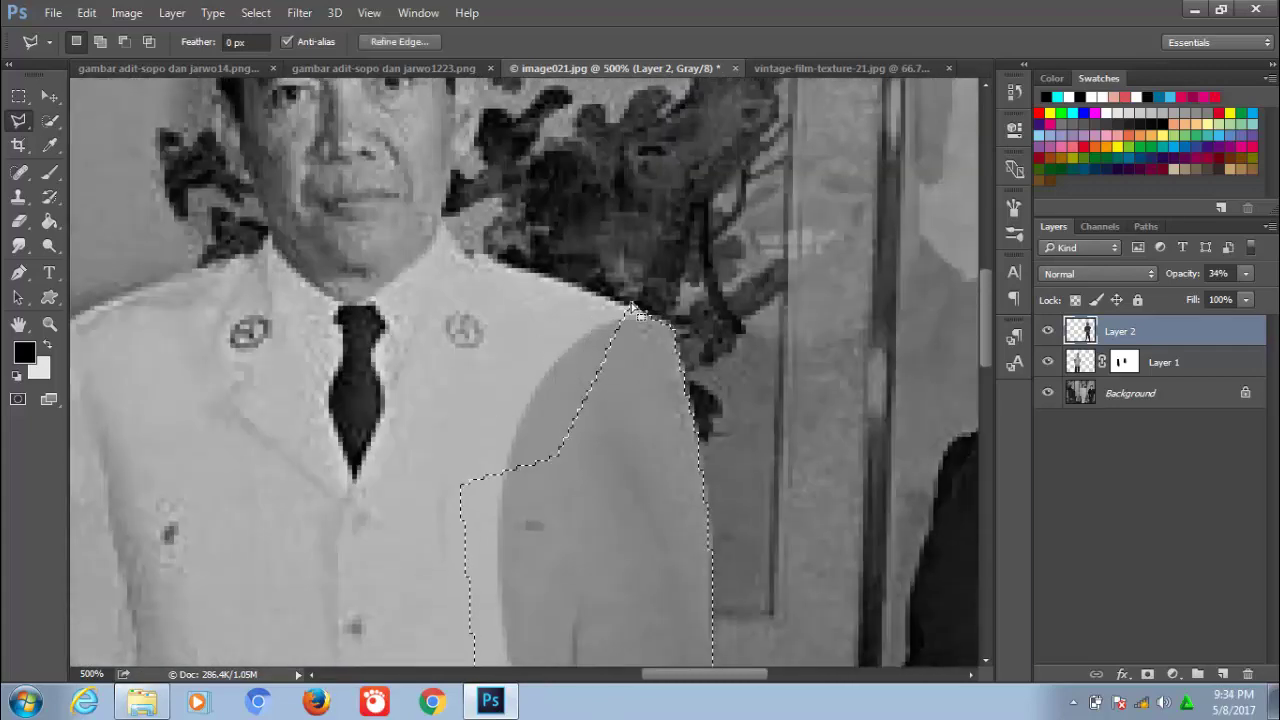
{"action": "left_click", "coordinate": [1147, 677]}
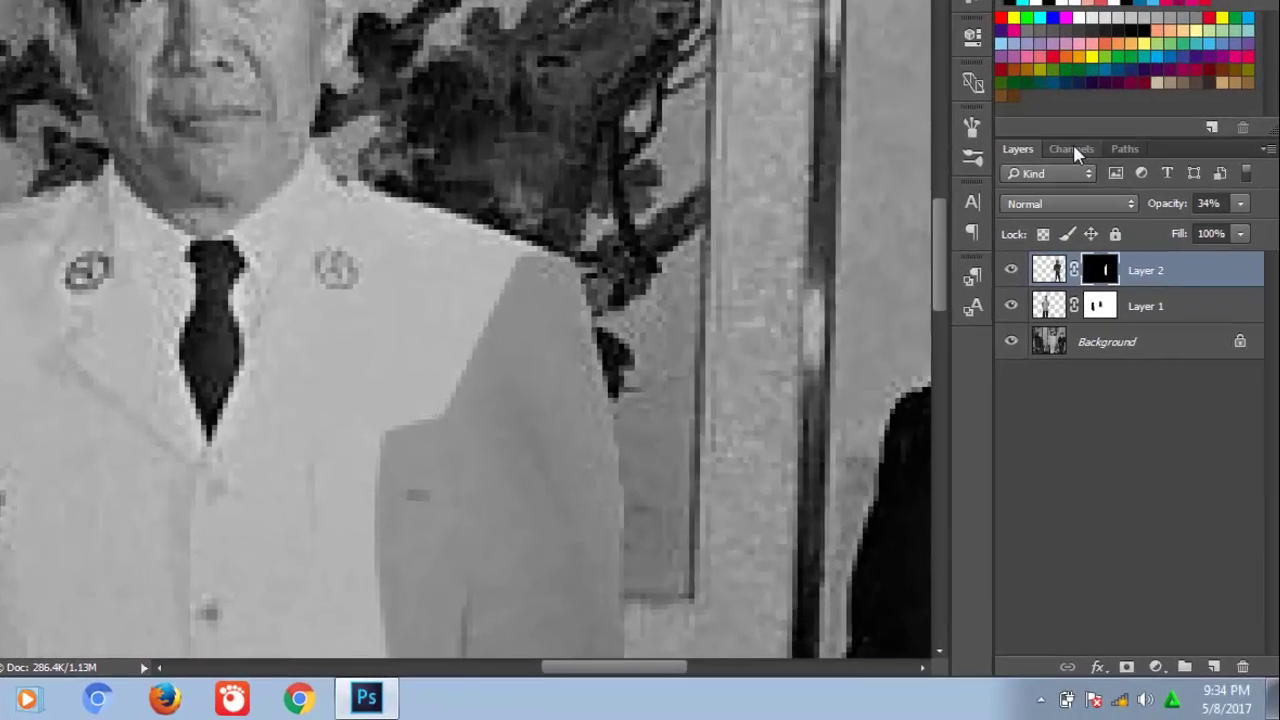
Step: Invert Layer 2's mask, brush out the grey streak on the shoulder, and fit the photo on screen
{"action": "key", "text": "ctrl+i"}
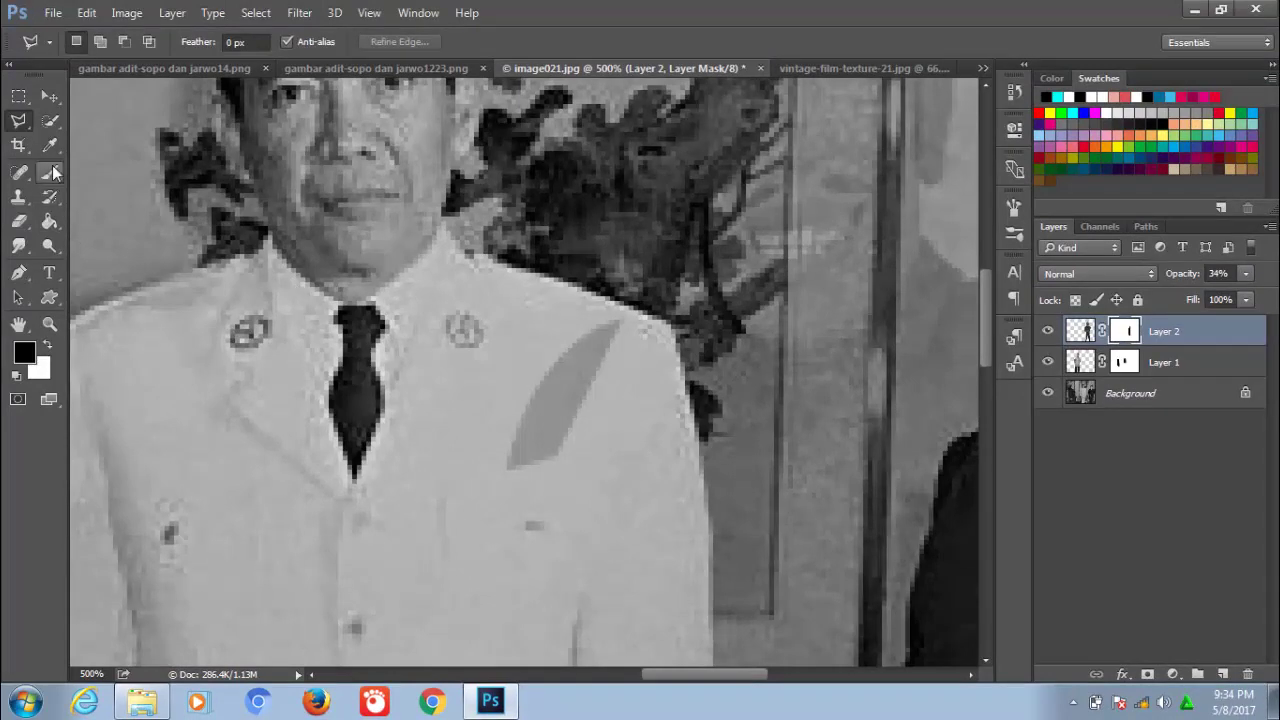
{"action": "left_click", "coordinate": [49, 172]}
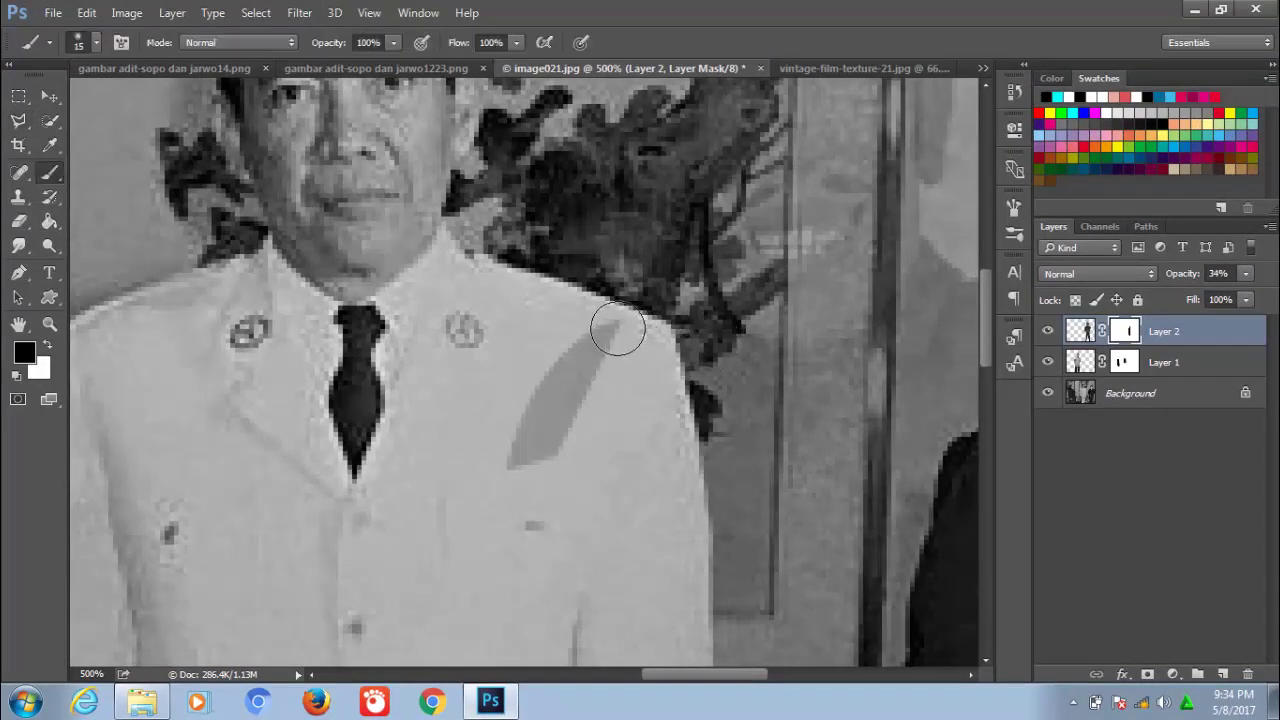
{"action": "mouse_move", "coordinate": [617, 330]}
{"action": "left_mouse_down"}
{"action": "mouse_move", "coordinate": [557, 414]}
{"action": "mouse_move", "coordinate": [580, 414]}
{"action": "left_mouse_up"}
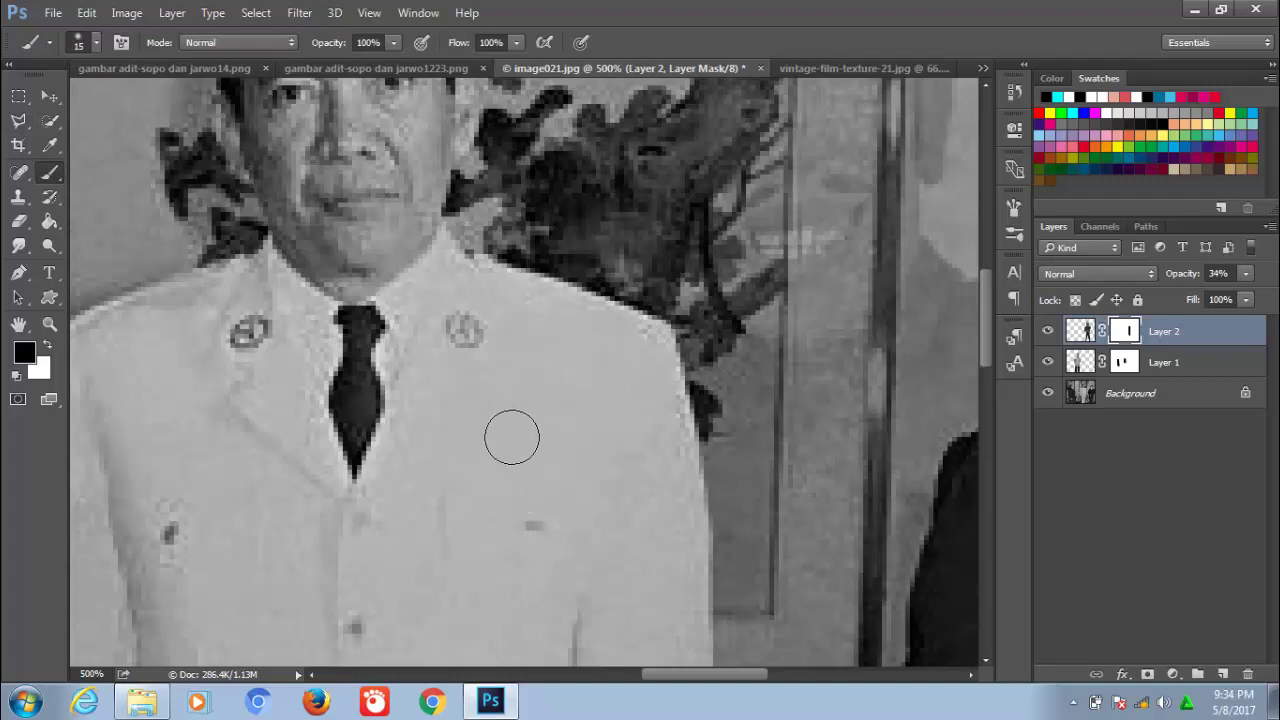
{"action": "key", "text": "ctrl+0"}
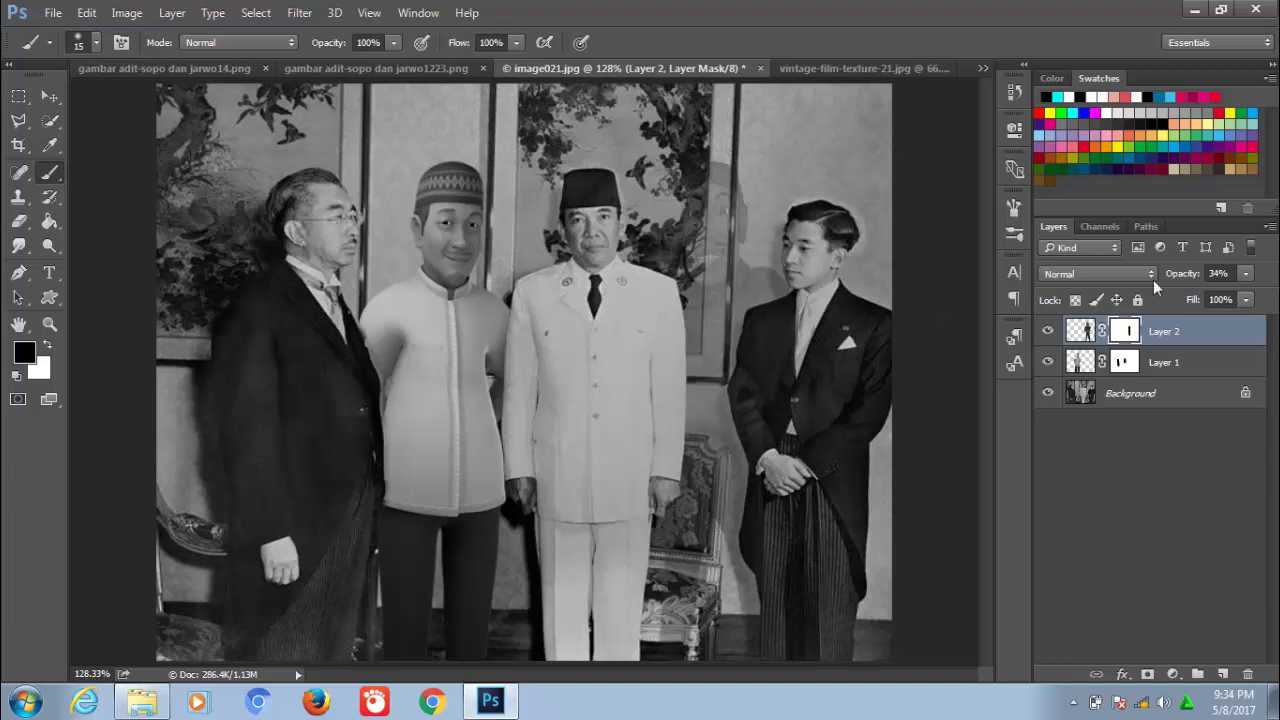
Step: Return Layer 2 to 100% opacity and add an empty Layer 3 above it
{"action": "left_click", "coordinate": [1247, 274]}
{"action": "left_click_drag", "start_coordinate": [1216, 288], "coordinate": [1268, 289]}
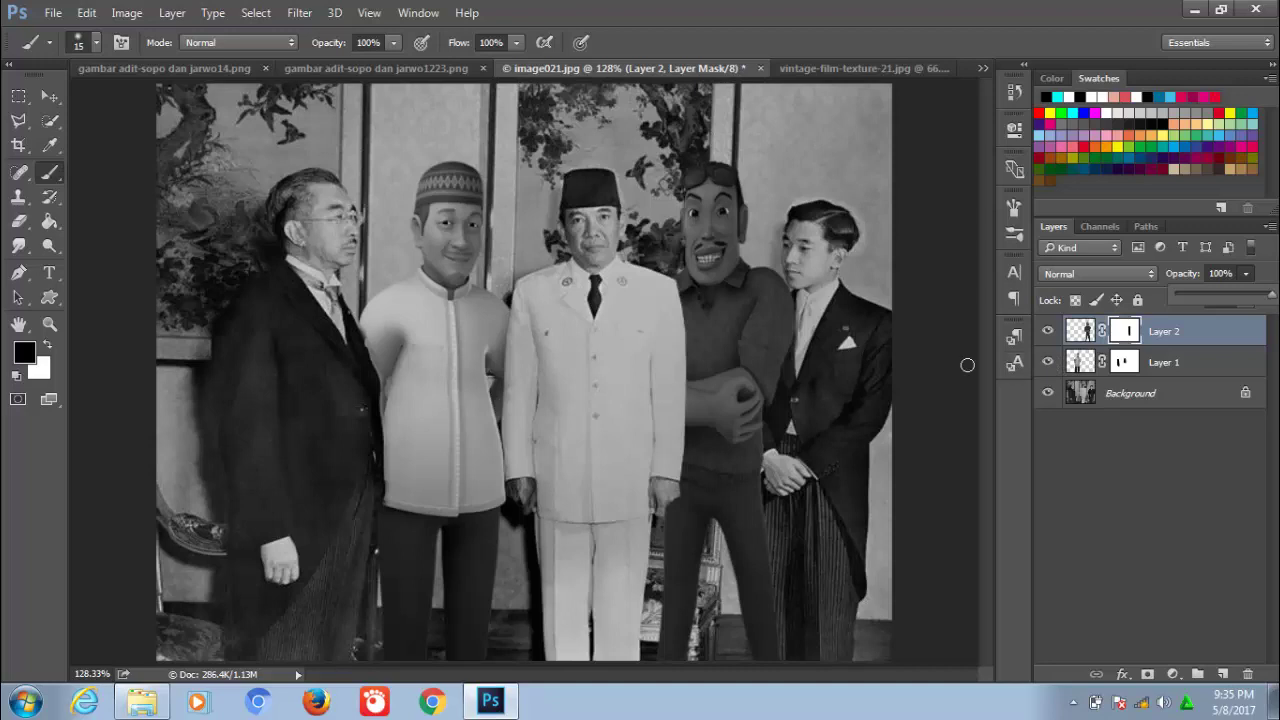
{"action": "left_click", "coordinate": [910, 350]}
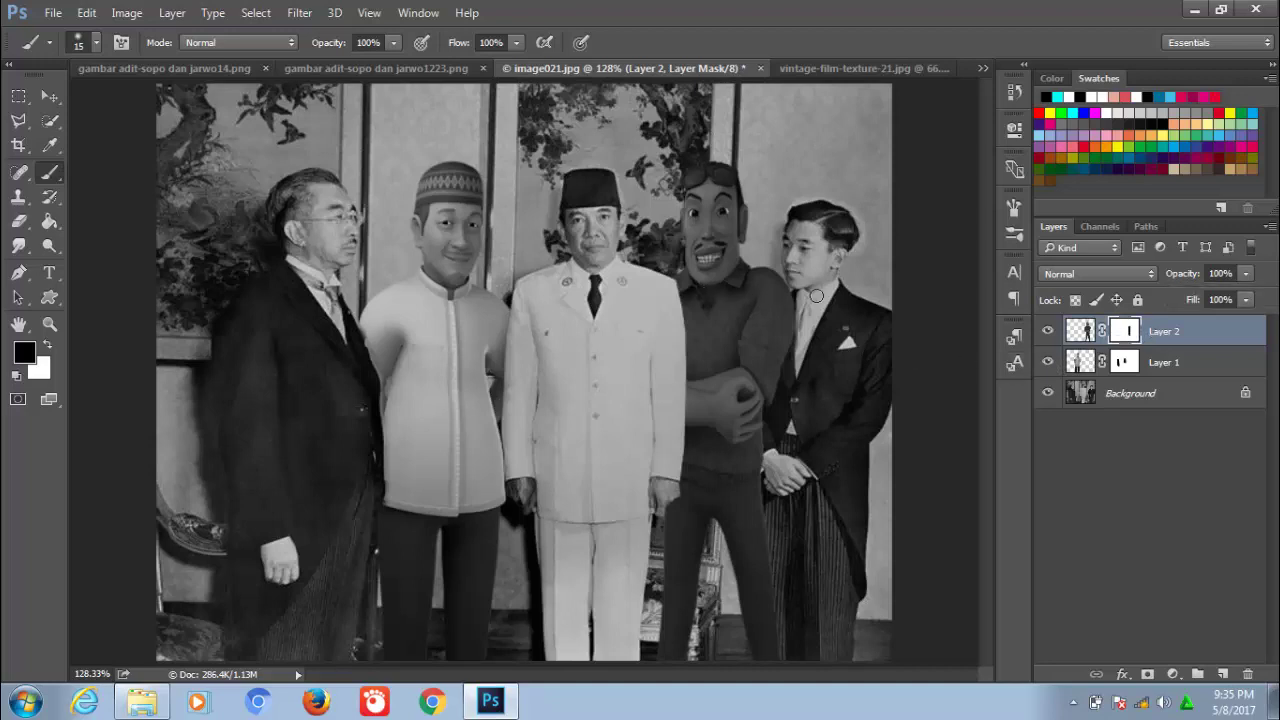
{"action": "left_click", "coordinate": [1222, 673]}
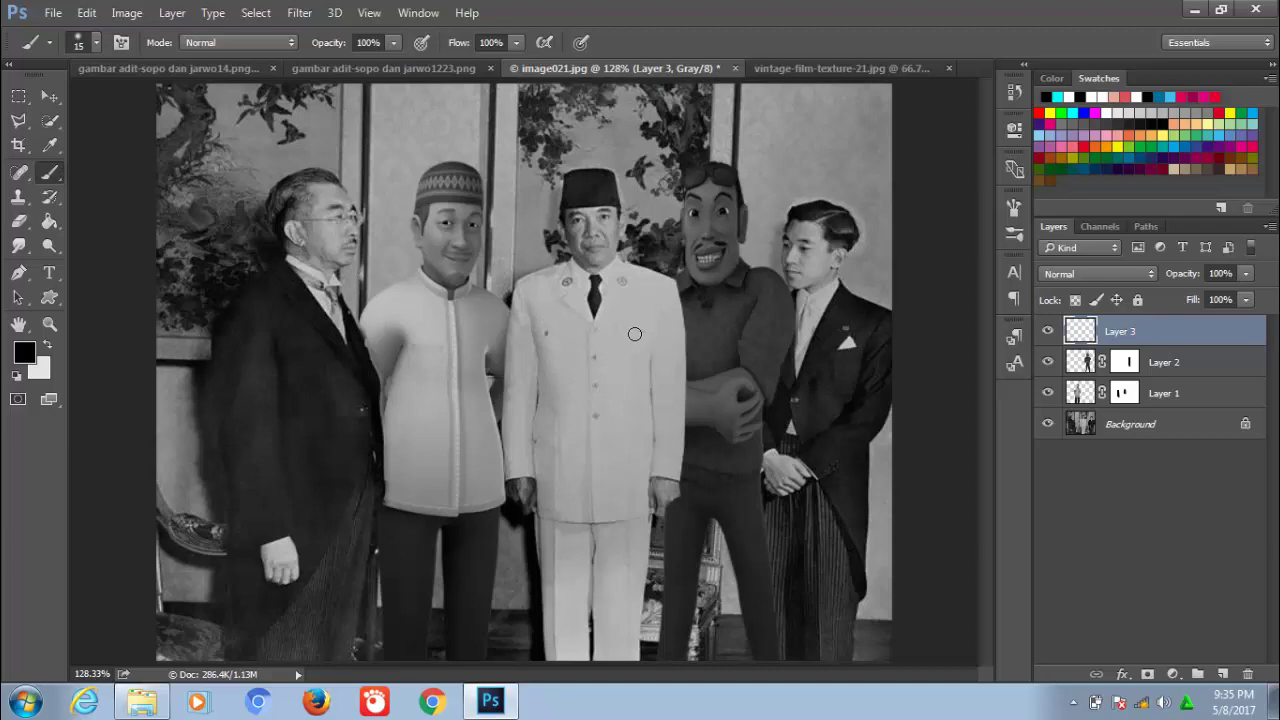
Step: Zoom to 300% and set up a soft round brush at 53% opacity and 45% flow
{"action": "key", "text": "ctrl+plus"}
{"action": "key", "text": "ctrl+plus"}
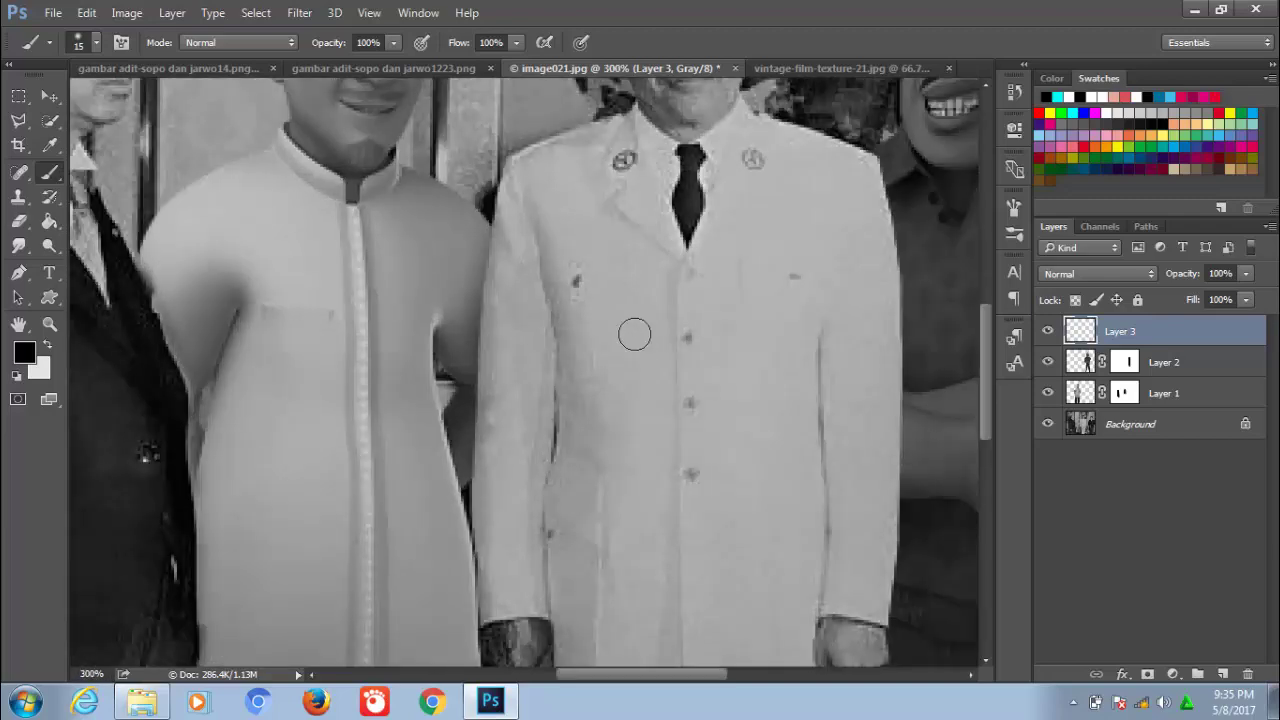
{"action": "left_click_drag", "start_coordinate": [634, 334], "coordinate": [223, 447]}
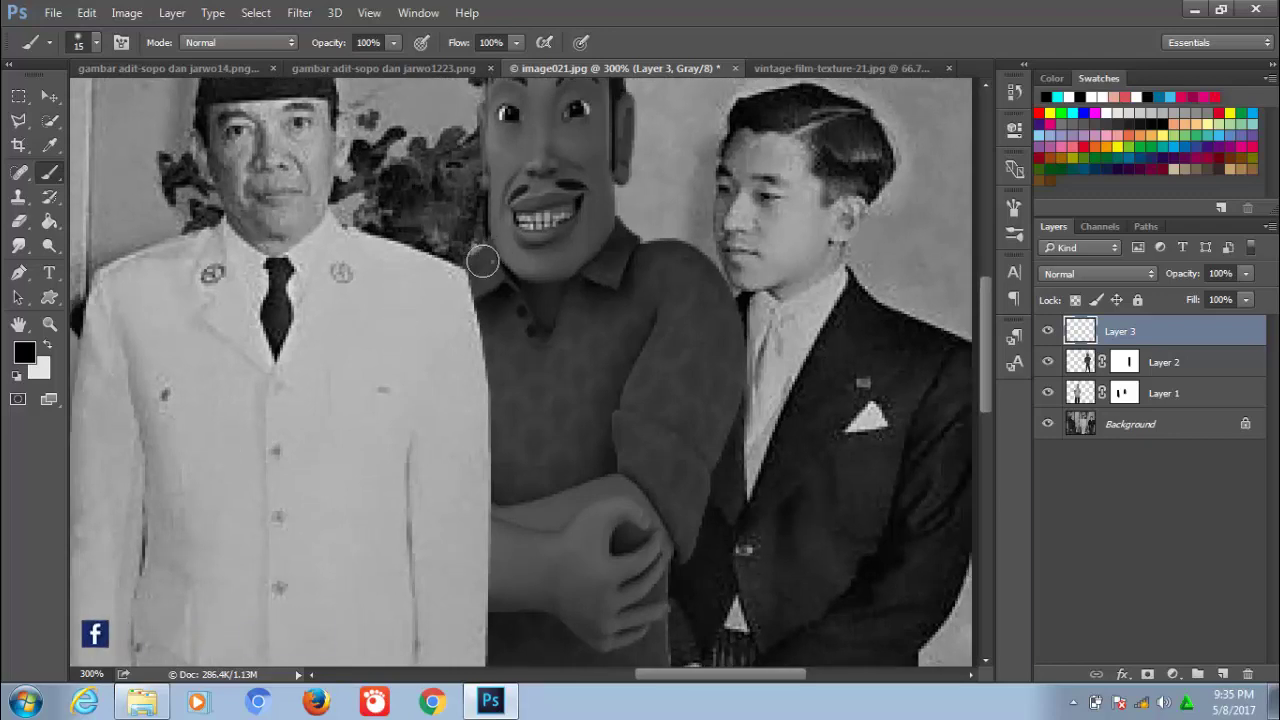
{"action": "right_click", "coordinate": [482, 261]}
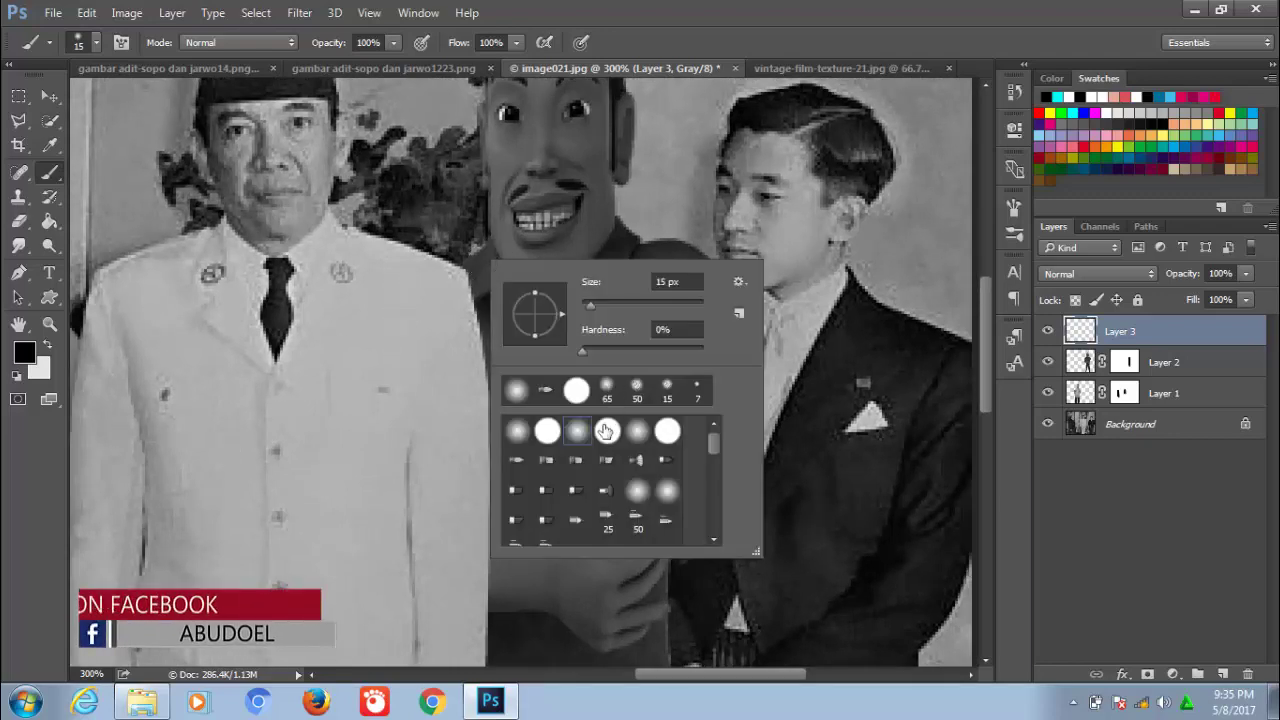
{"action": "left_click", "coordinate": [584, 434]}
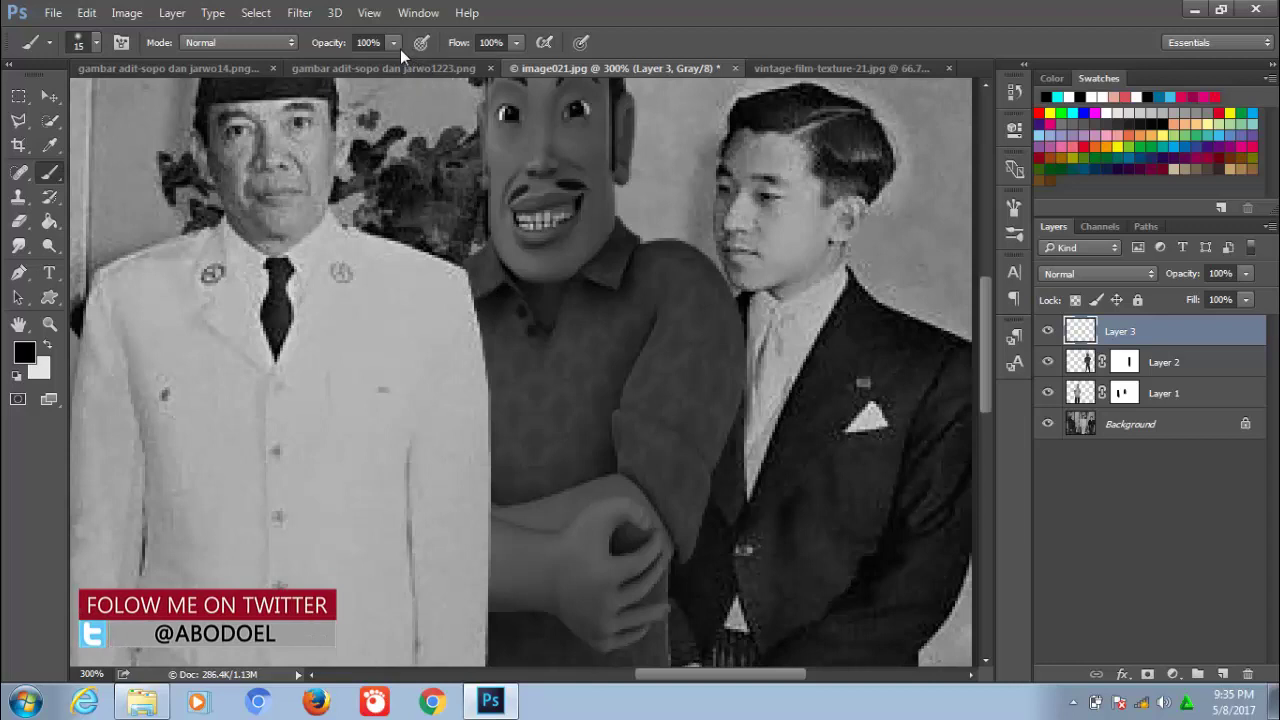
{"action": "left_click", "coordinate": [395, 44]}
{"action": "left_click_drag", "start_coordinate": [385, 62], "coordinate": [347, 62]}
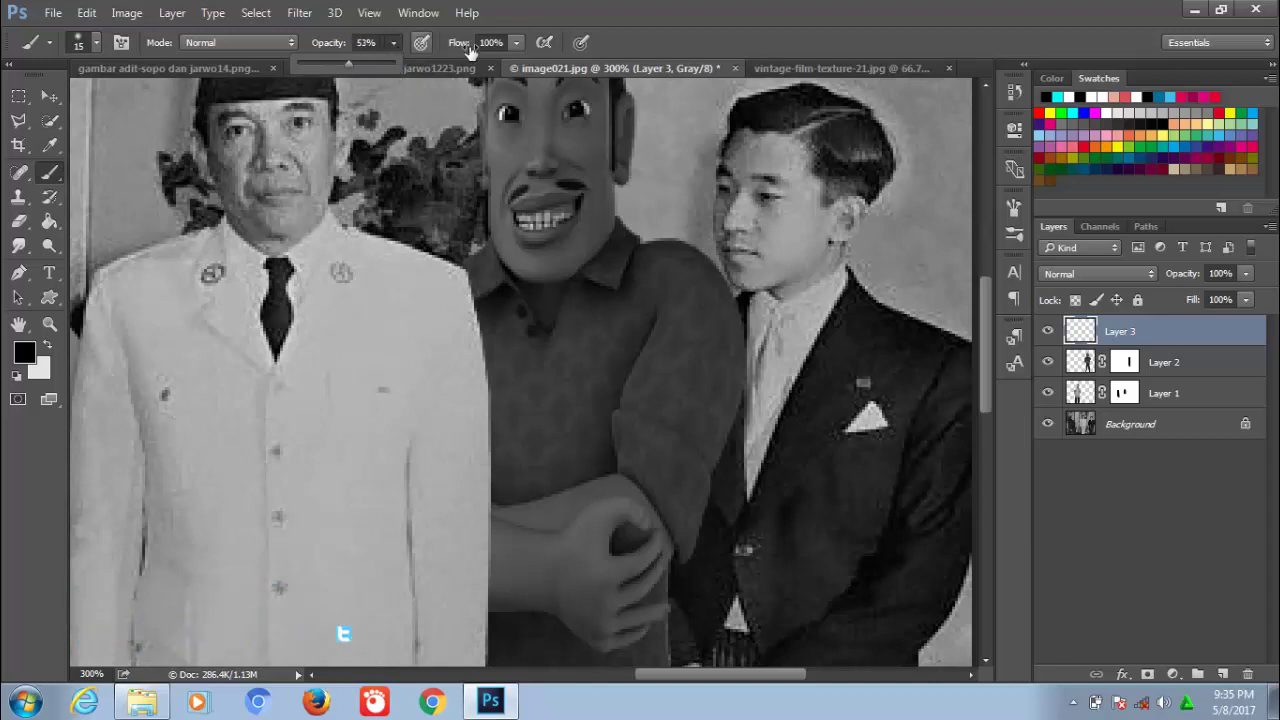
{"action": "left_click", "coordinate": [517, 43]}
{"action": "left_click_drag", "start_coordinate": [516, 62], "coordinate": [464, 62]}
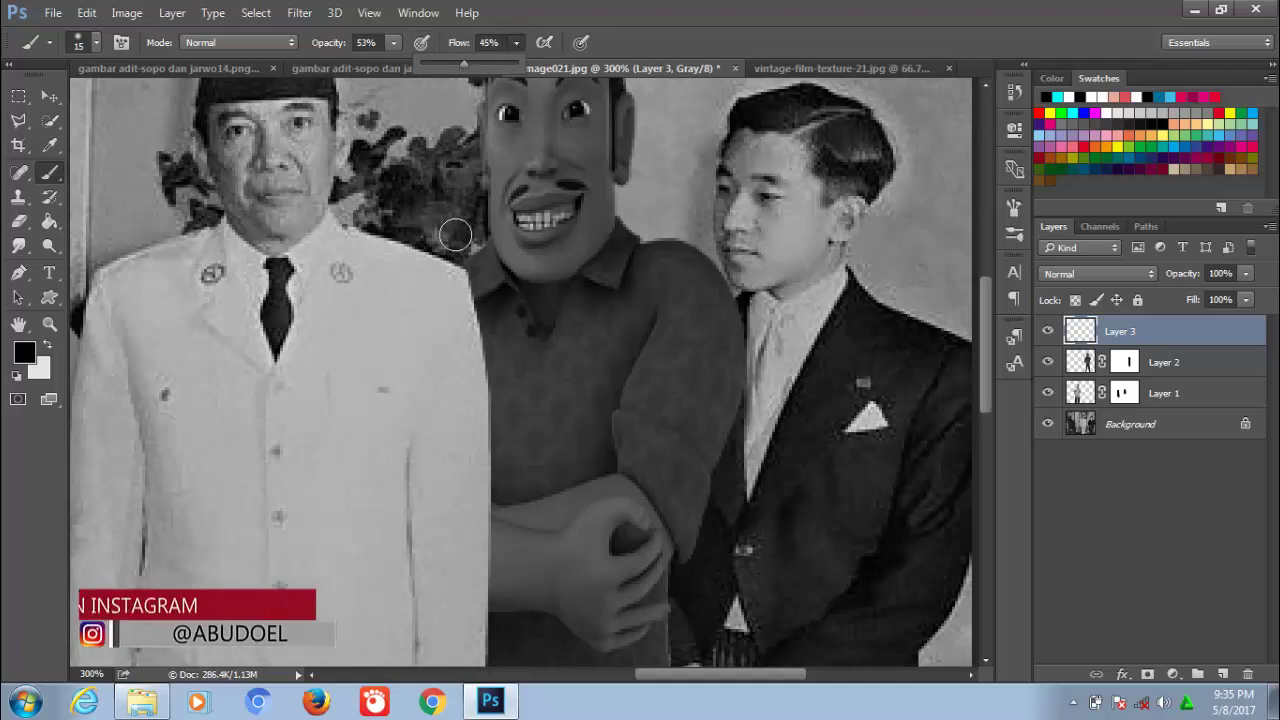
Step: Paint soft black shadows on Layer 3 along the white suit's right edge
{"action": "mouse_move", "coordinate": [453, 277]}
{"action": "left_mouse_down"}
{"action": "mouse_move", "coordinate": [482, 490]}
{"action": "mouse_move", "coordinate": [460, 310]}
{"action": "mouse_move", "coordinate": [483, 400]}
{"action": "mouse_move", "coordinate": [476, 650]}
{"action": "left_mouse_up"}
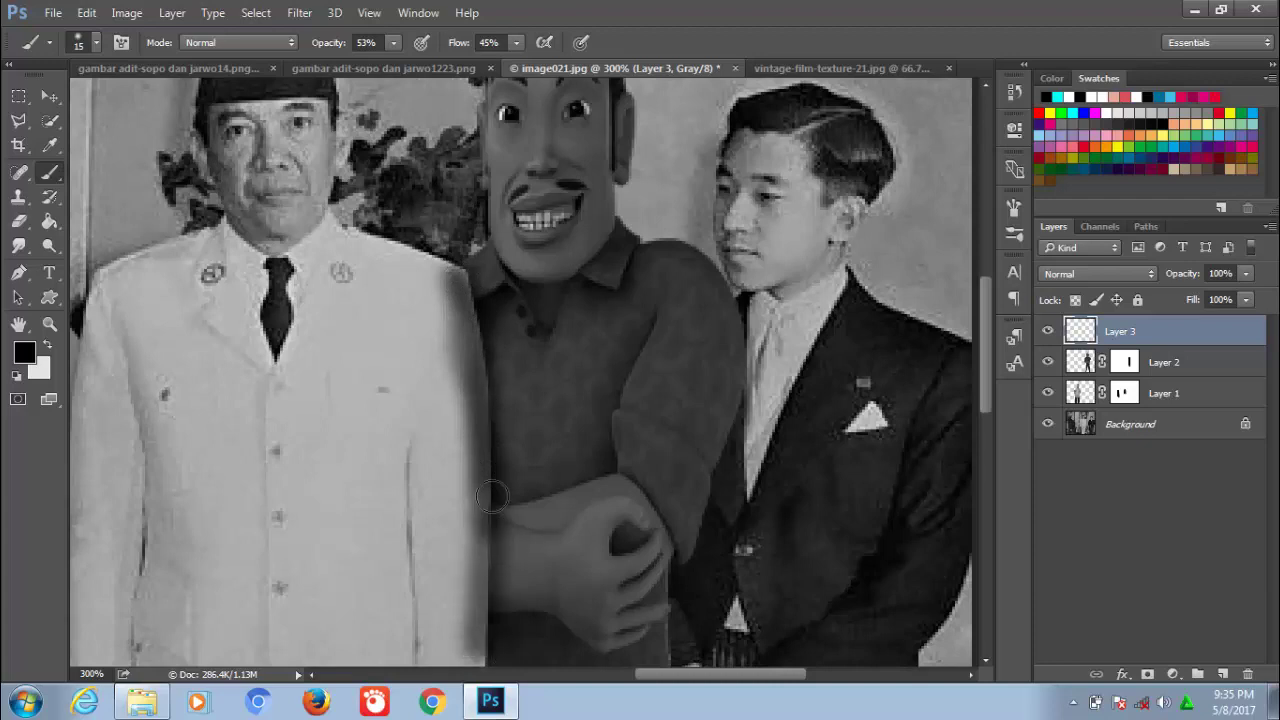
{"action": "left_click_drag", "start_coordinate": [488, 487], "coordinate": [486, 308]}
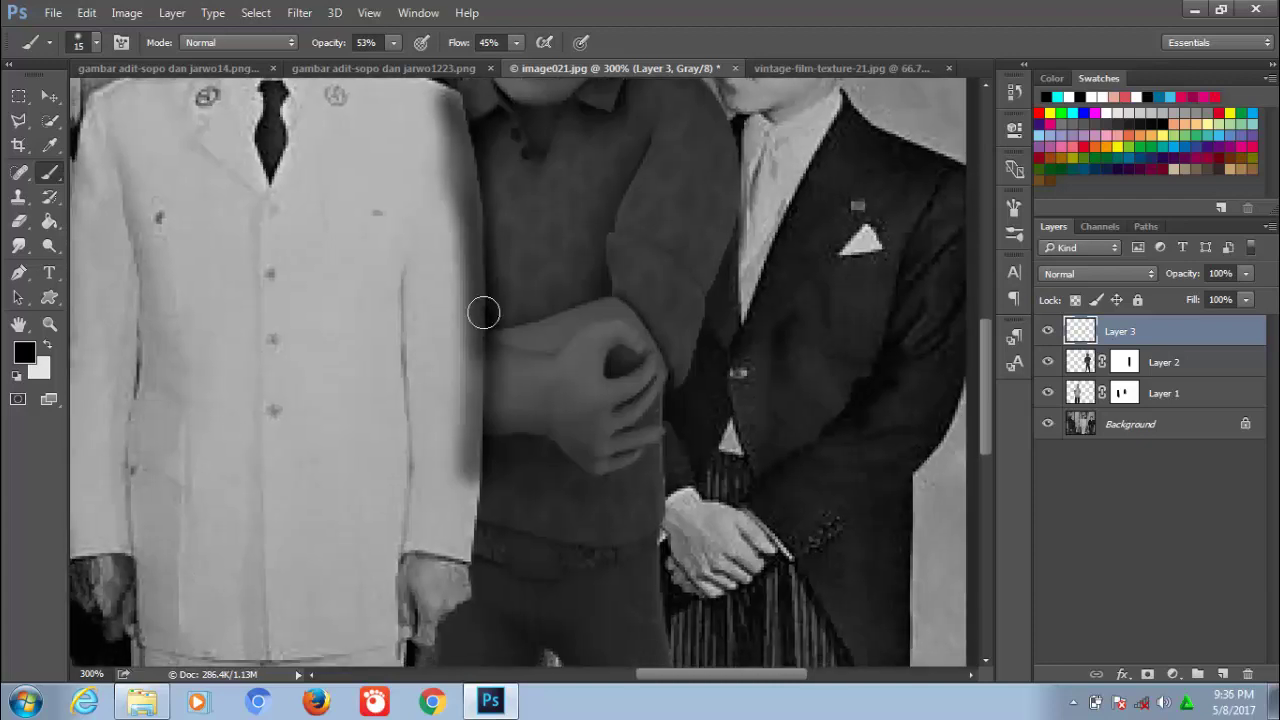
{"action": "left_click_drag", "start_coordinate": [480, 482], "coordinate": [447, 680]}
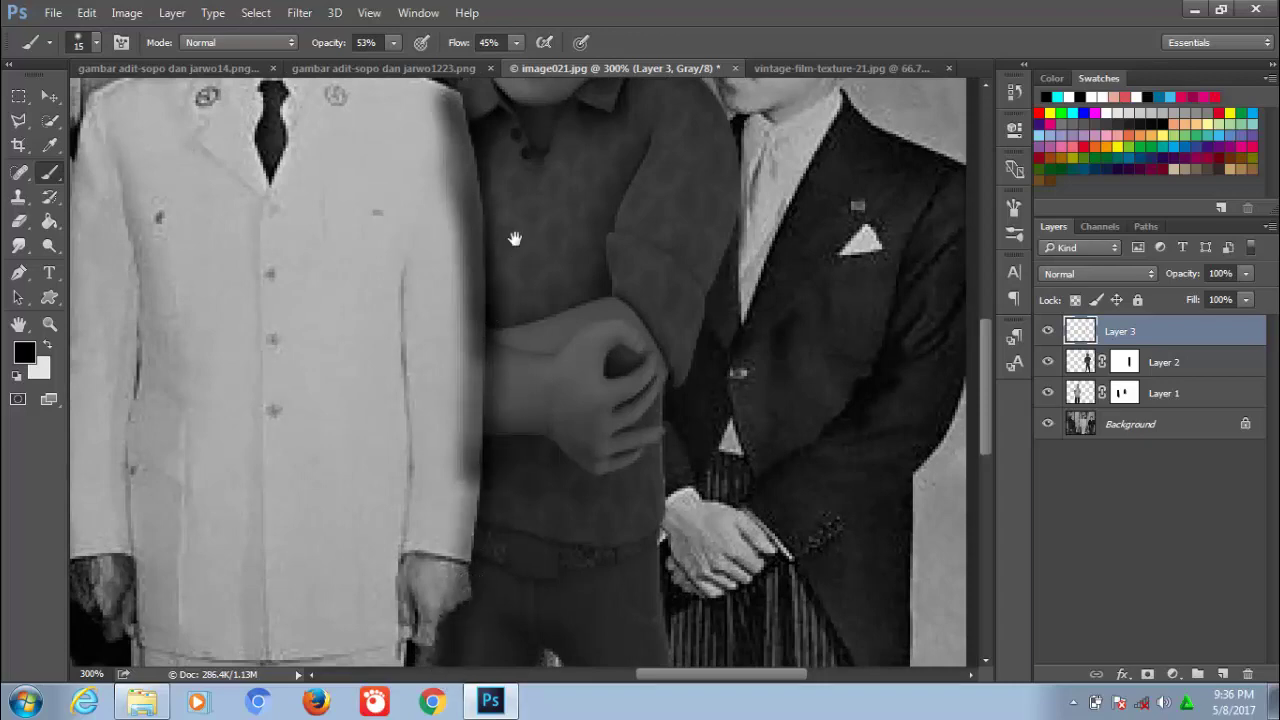
{"action": "left_click_drag", "start_coordinate": [514, 238], "coordinate": [516, 403]}
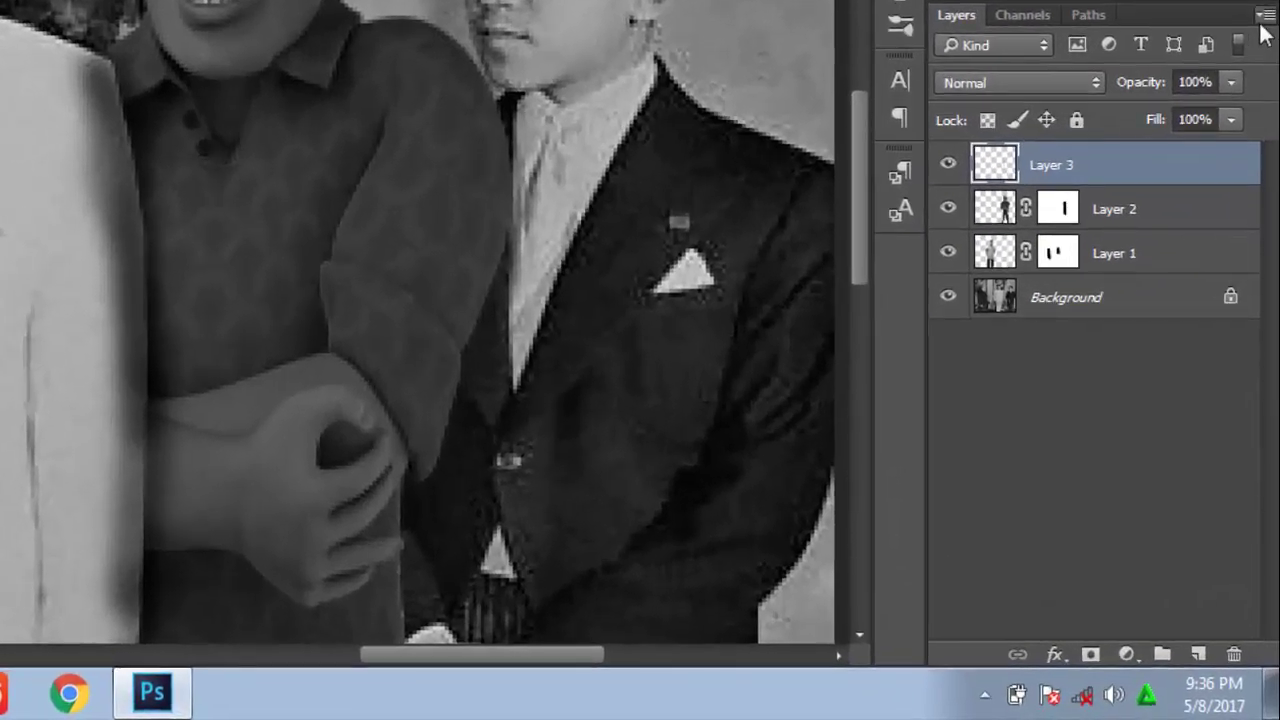
Step: Clip Layer 3 to Layer 2 and paint a shadow near the figure's collar
{"action": "left_click", "coordinate": [1262, 28]}
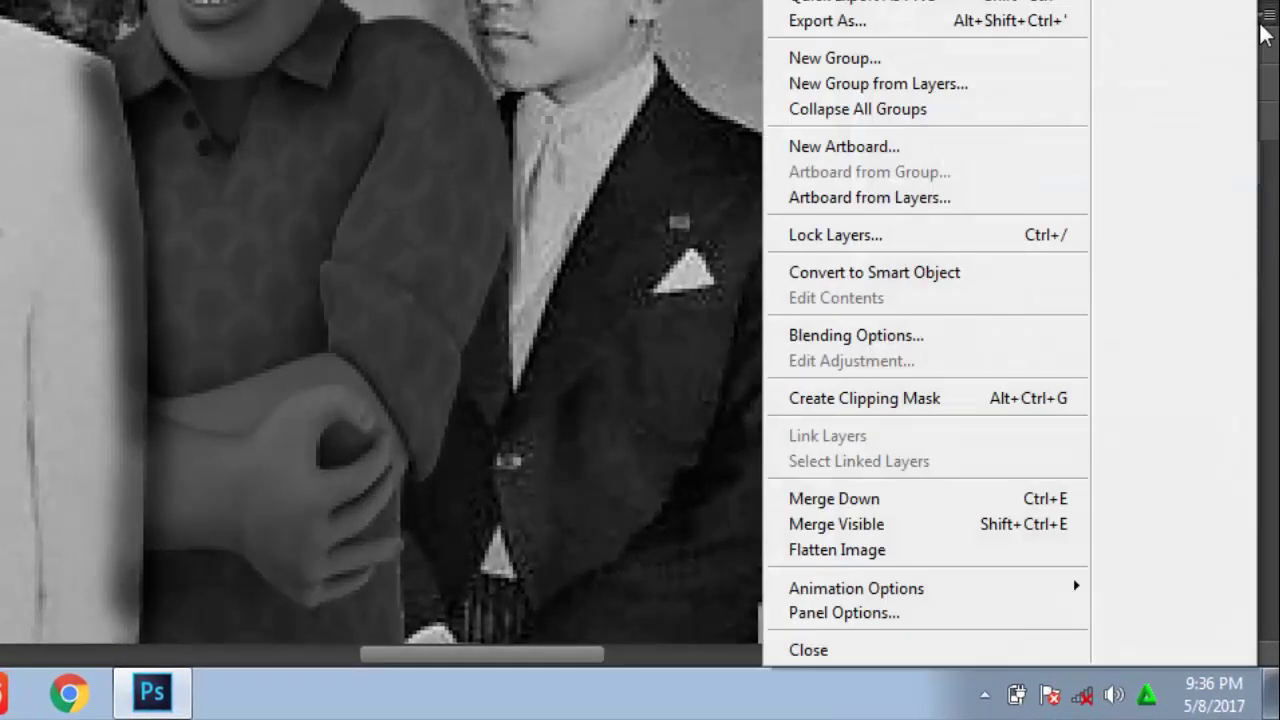
{"action": "left_click", "coordinate": [925, 398]}
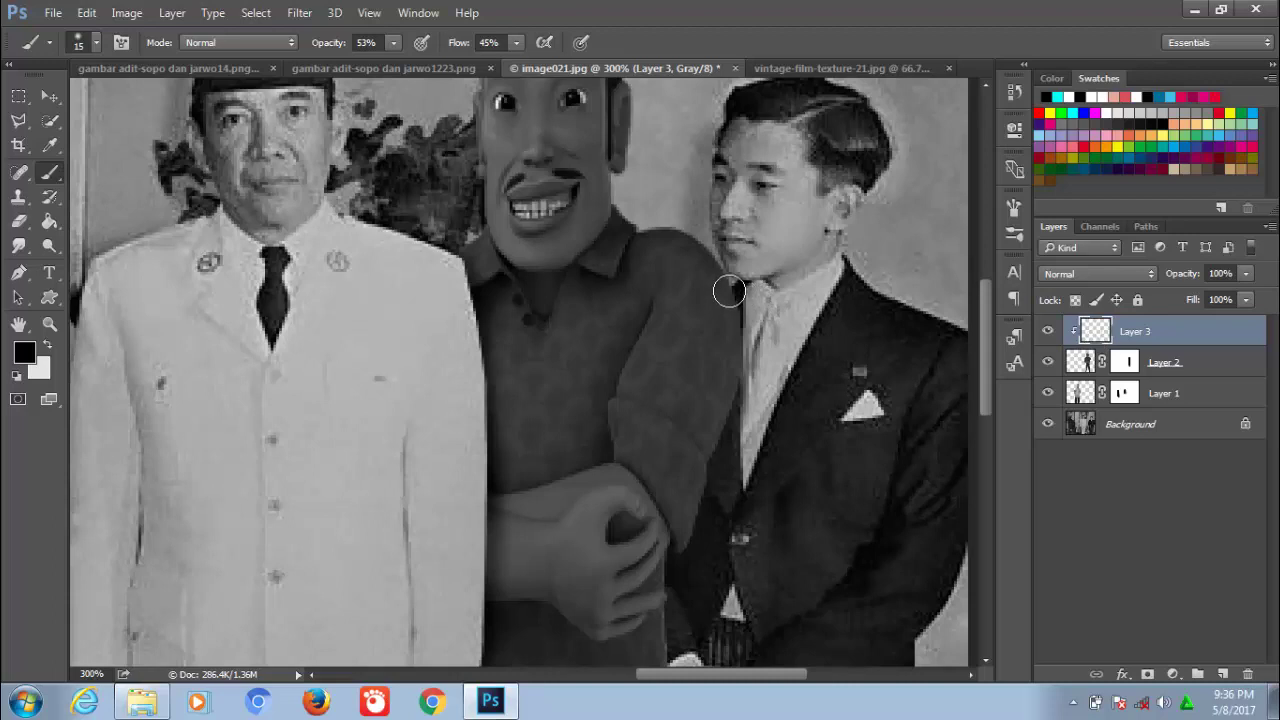
{"action": "left_click_drag", "start_coordinate": [731, 292], "coordinate": [760, 298]}
Step: Paint white on Layer 2's mask to restore the figure's shoulder, left edge, belt and arm
{"action": "left_click", "coordinate": [1124, 362]}
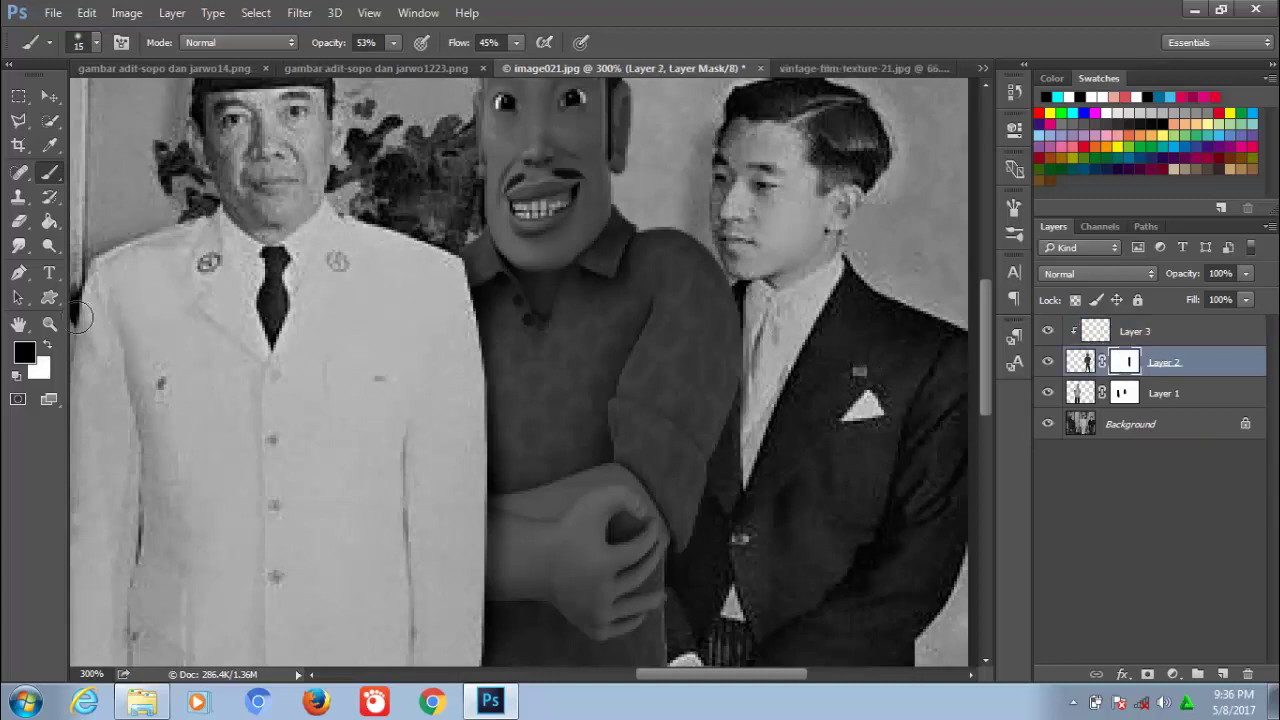
{"action": "left_click", "coordinate": [47, 344]}
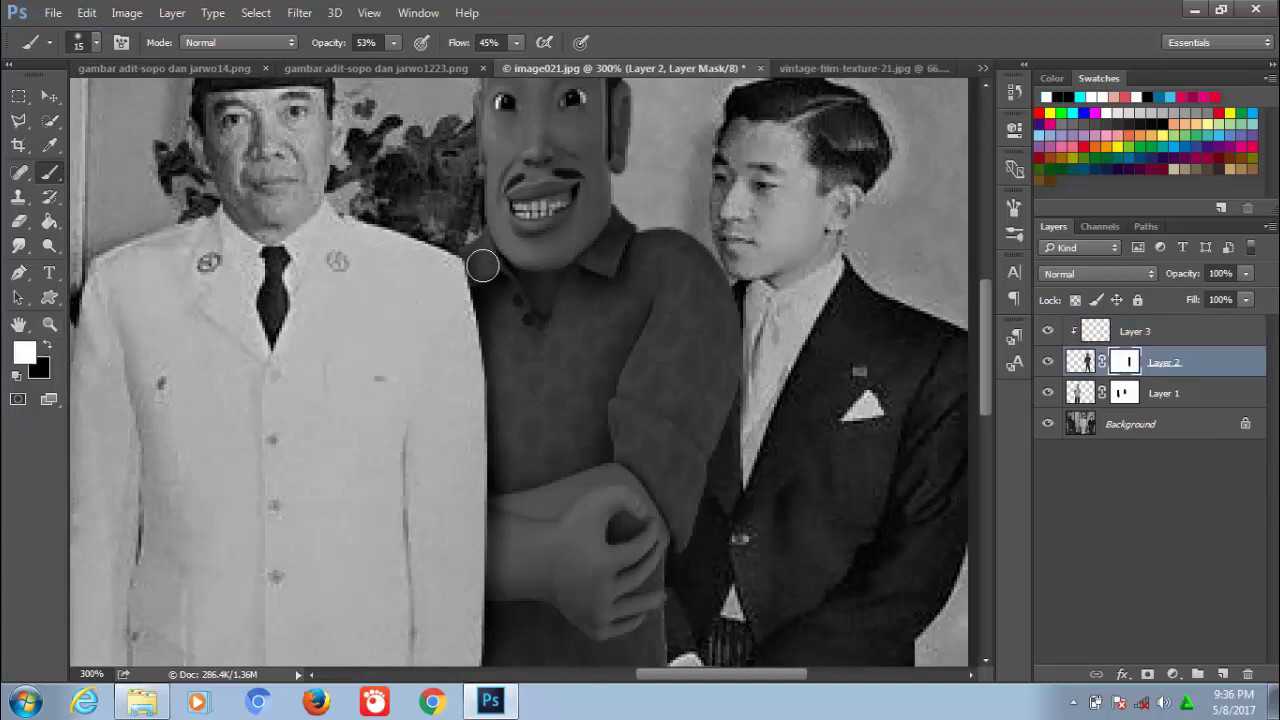
{"action": "mouse_move", "coordinate": [475, 257]}
{"action": "left_mouse_down"}
{"action": "mouse_move", "coordinate": [497, 366]}
{"action": "mouse_move", "coordinate": [497, 546]}
{"action": "left_mouse_up"}
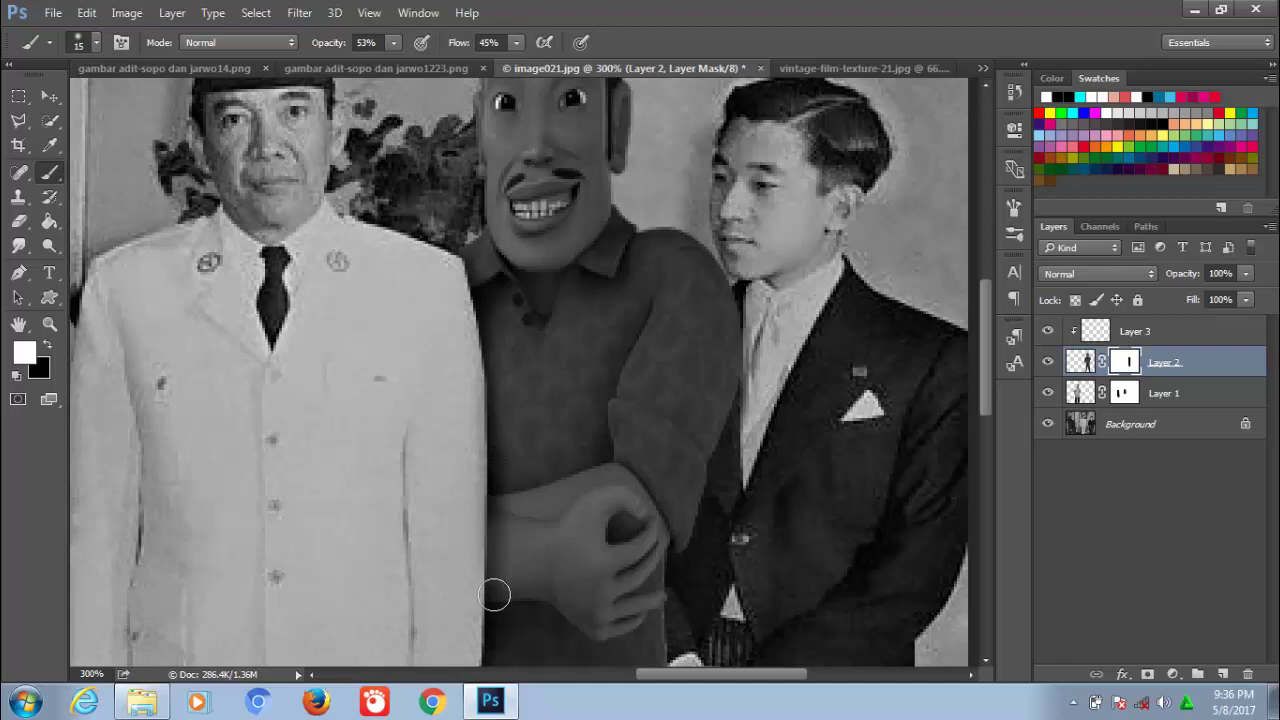
{"action": "mouse_move", "coordinate": [493, 594]}
{"action": "left_mouse_down"}
{"action": "mouse_move", "coordinate": [505, 467]}
{"action": "mouse_move", "coordinate": [498, 576]}
{"action": "left_mouse_up"}
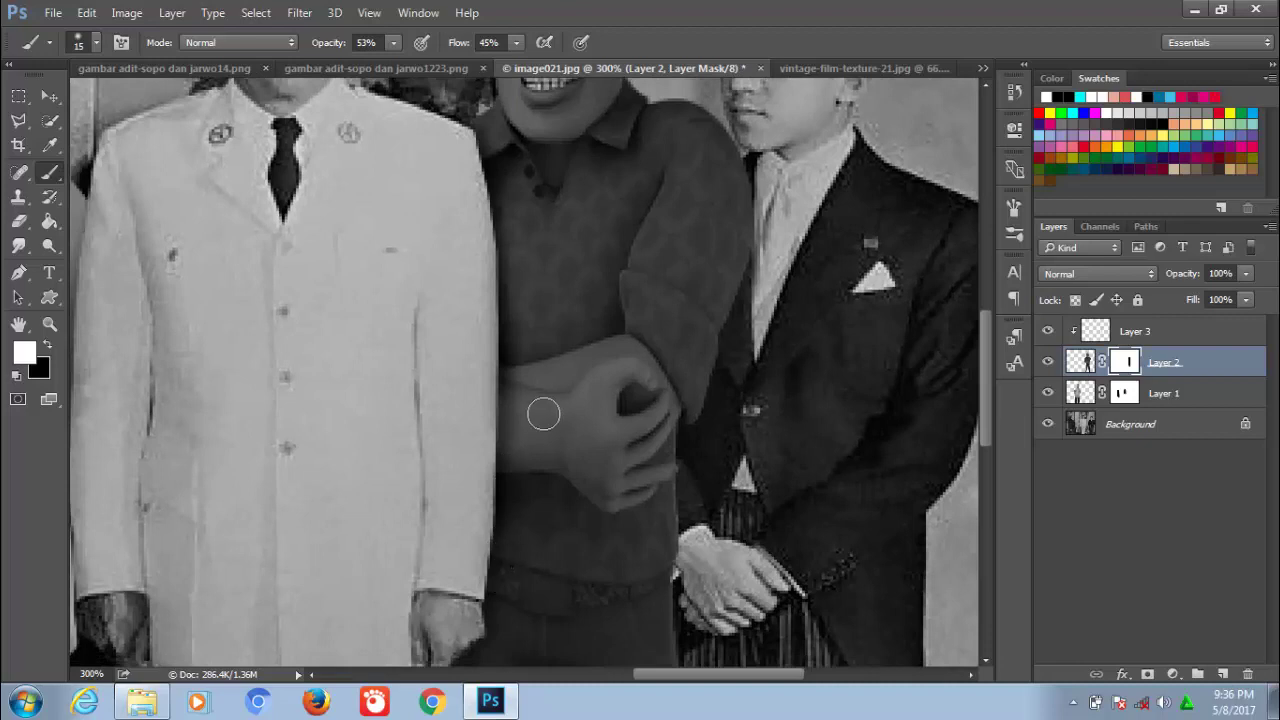
{"action": "left_click_drag", "start_coordinate": [507, 380], "coordinate": [502, 590]}
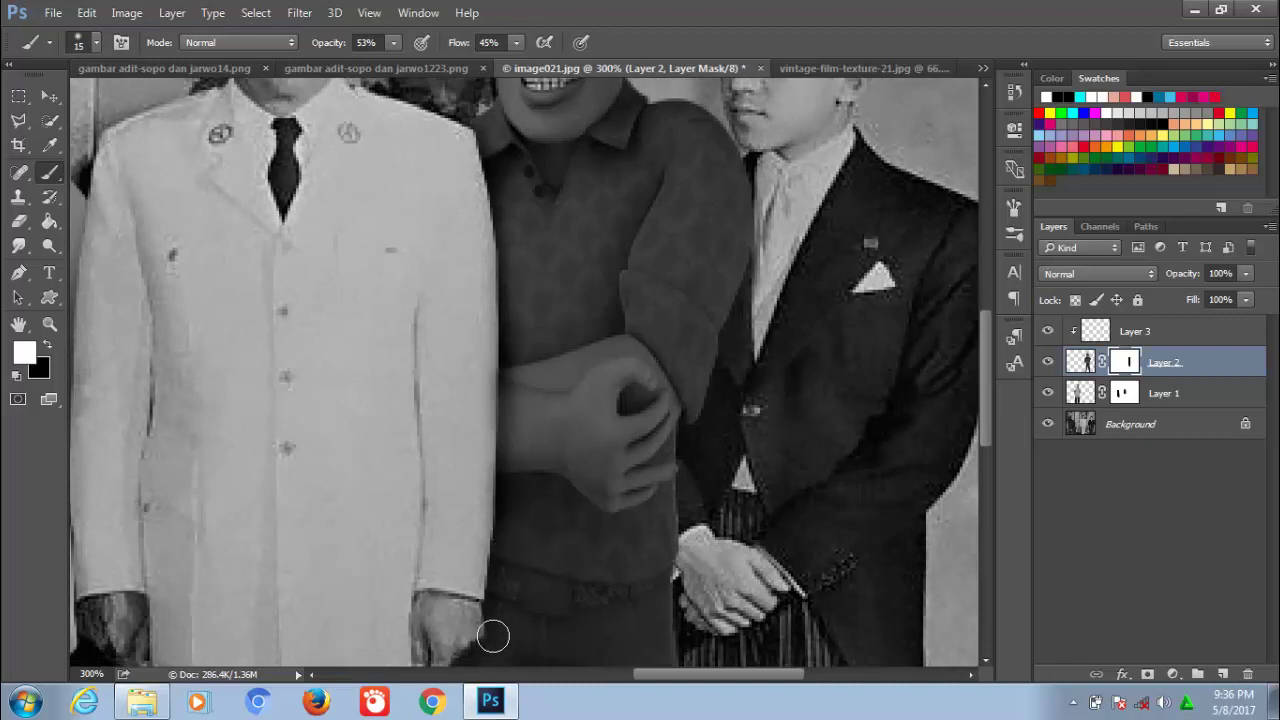
{"action": "left_click_drag", "start_coordinate": [480, 646], "coordinate": [543, 568]}
{"action": "mouse_move", "coordinate": [774, 274]}
{"action": "left_mouse_down"}
{"action": "mouse_move", "coordinate": [628, 373]}
{"action": "mouse_move", "coordinate": [596, 468]}
{"action": "left_mouse_up"}
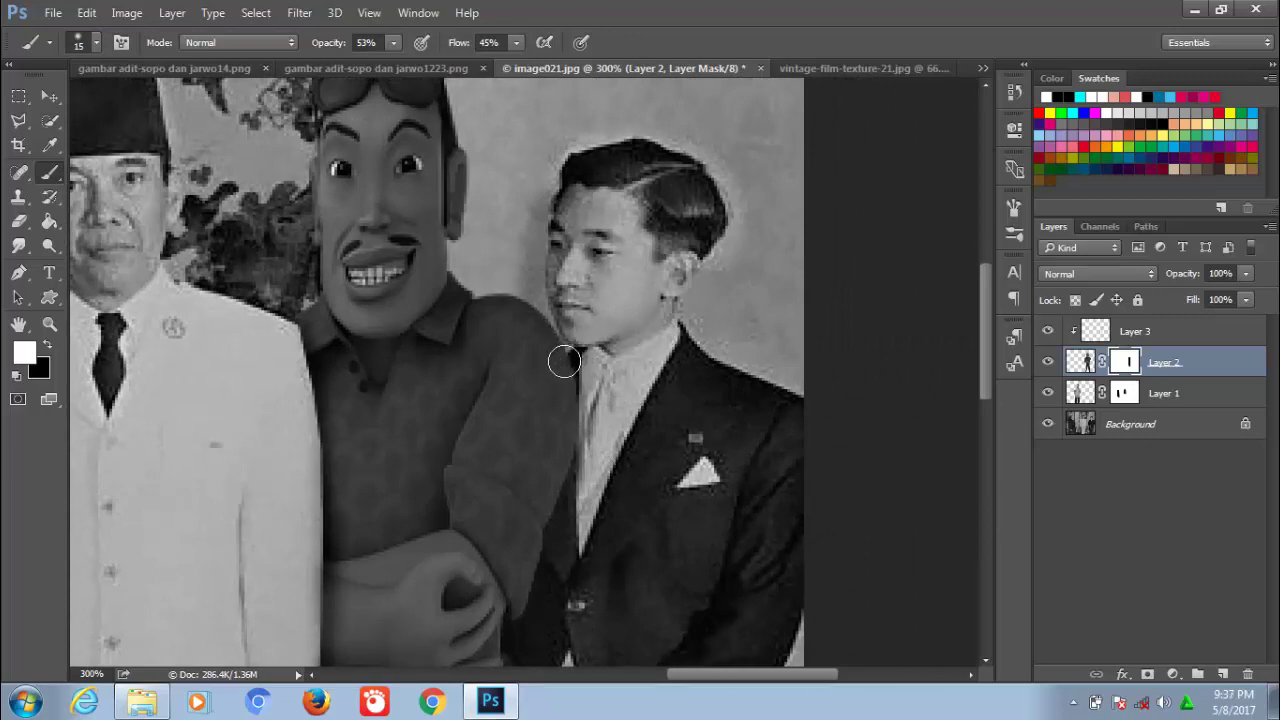
{"action": "mouse_move", "coordinate": [557, 366]}
{"action": "left_mouse_down"}
{"action": "mouse_move", "coordinate": [563, 429]}
{"action": "mouse_move", "coordinate": [531, 533]}
{"action": "left_mouse_up"}
Step: Try black shadow strokes on Layer 3, undo them, enlarge the brush to 30 px, and fit the photo
{"action": "left_click", "coordinate": [1090, 338]}
{"action": "key", "text": "x"}
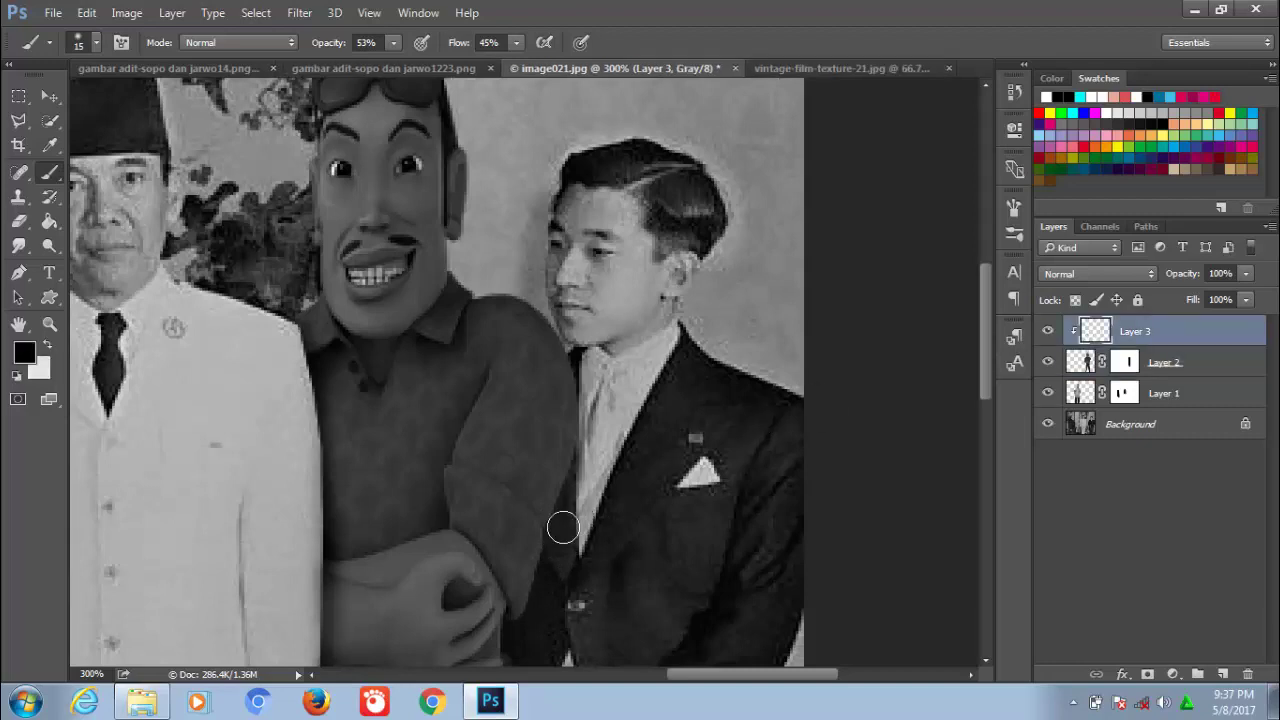
{"action": "mouse_move", "coordinate": [544, 574]}
{"action": "left_mouse_down"}
{"action": "mouse_move", "coordinate": [571, 451]}
{"action": "mouse_move", "coordinate": [540, 305]}
{"action": "mouse_move", "coordinate": [565, 328]}
{"action": "mouse_move", "coordinate": [581, 483]}
{"action": "mouse_move", "coordinate": [511, 620]}
{"action": "mouse_move", "coordinate": [670, 360]}
{"action": "mouse_move", "coordinate": [640, 414]}
{"action": "mouse_move", "coordinate": [652, 605]}
{"action": "left_mouse_up"}
{"action": "key", "text": "ctrl+z"}
{"action": "left_click_drag", "start_coordinate": [652, 605], "coordinate": [617, 374]}
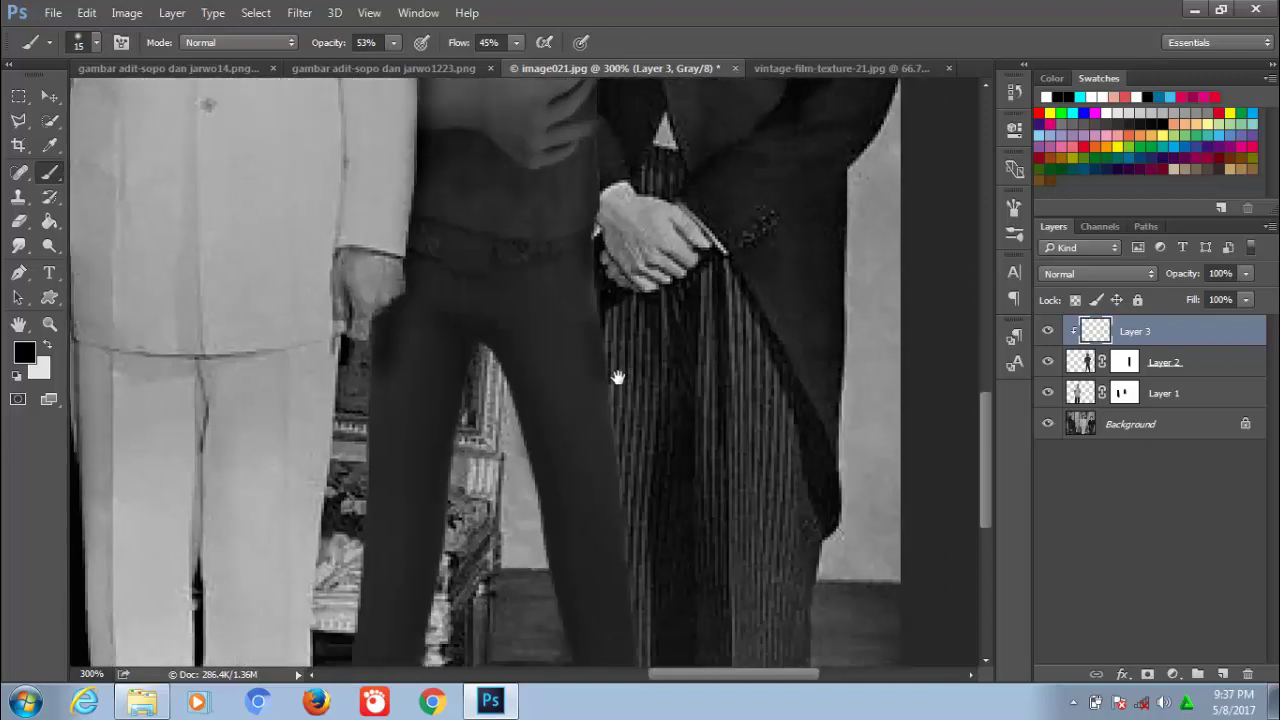
{"action": "left_click_drag", "start_coordinate": [615, 445], "coordinate": [640, 660]}
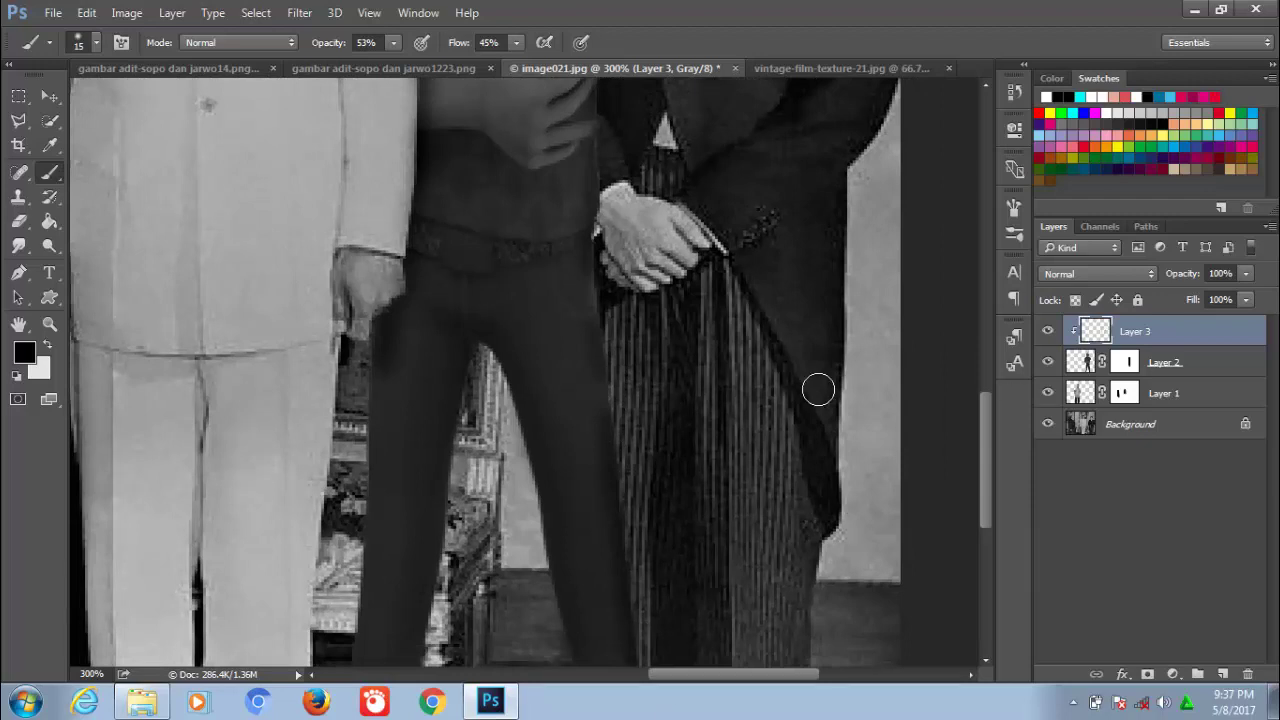
{"action": "key", "text": "ctrl+z"}
{"action": "key", "text": "bracketright"}
{"action": "key", "text": "bracketright"}
{"action": "key", "text": "bracketright"}
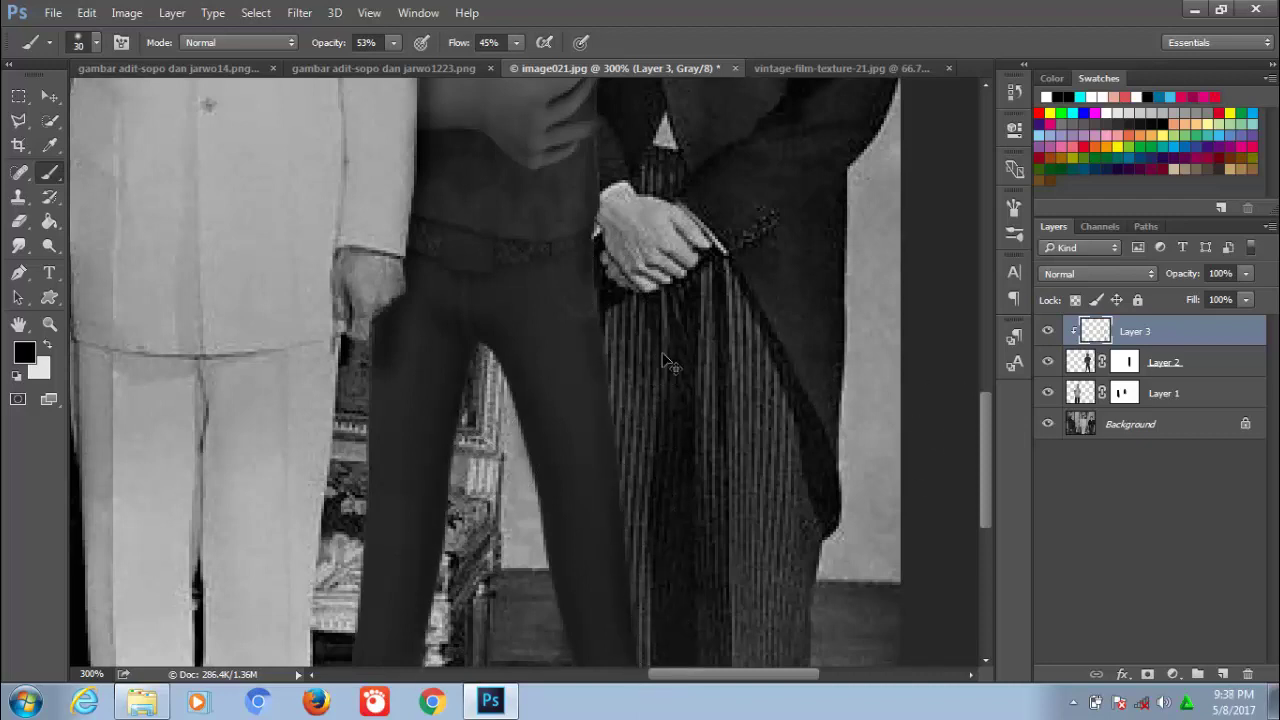
{"action": "key", "text": "ctrl+0"}
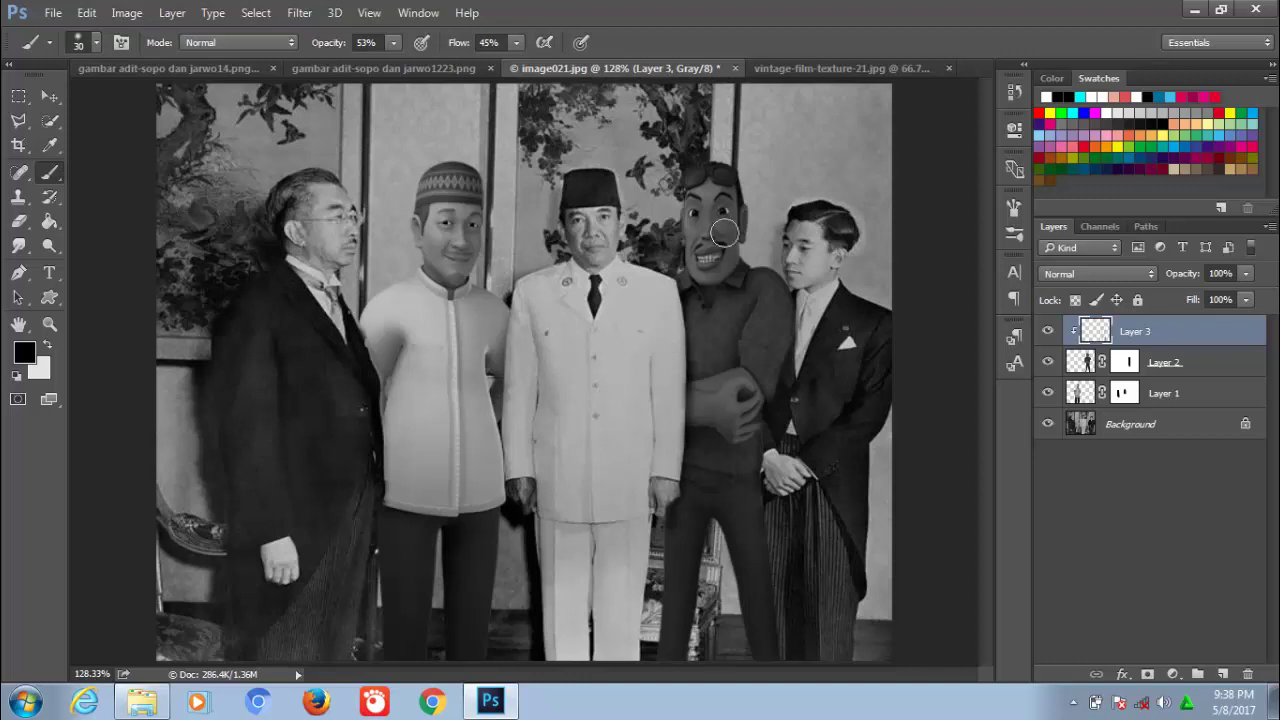
Step: Move the scratched film texture into image021.jpg as Layer 4 and zoom out
{"action": "left_click", "coordinate": [815, 69]}
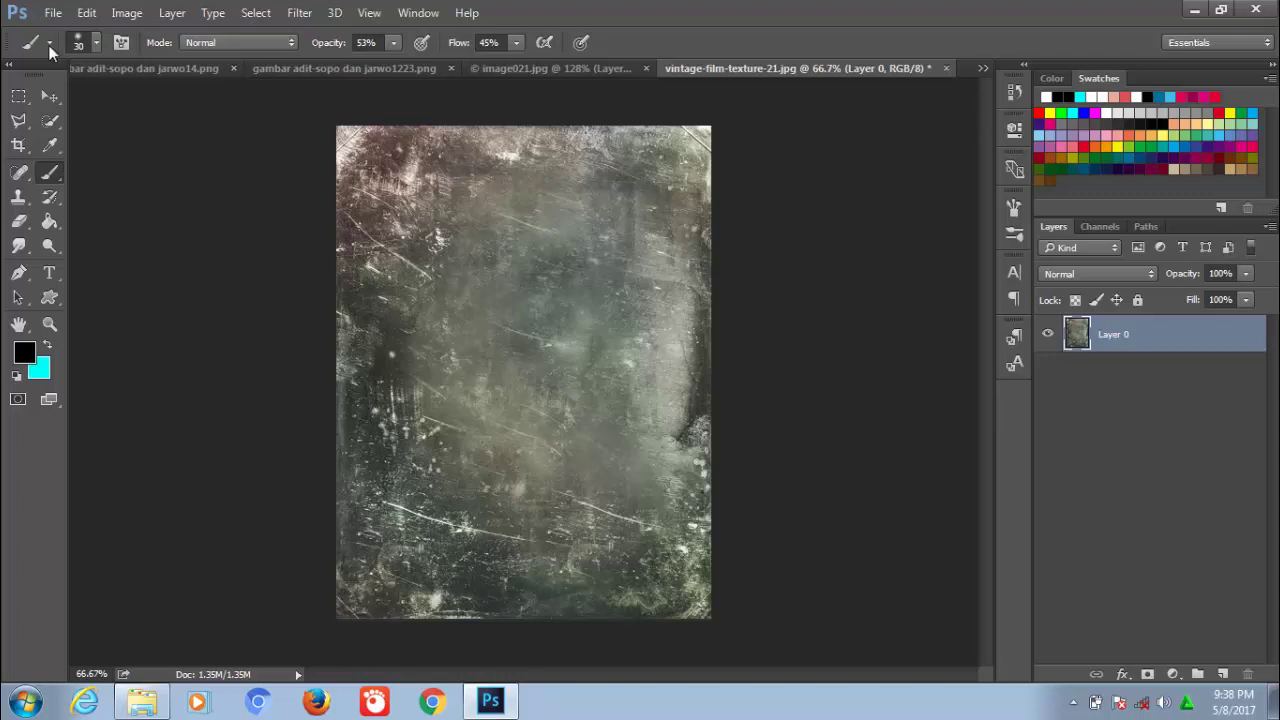
{"action": "left_click", "coordinate": [48, 95]}
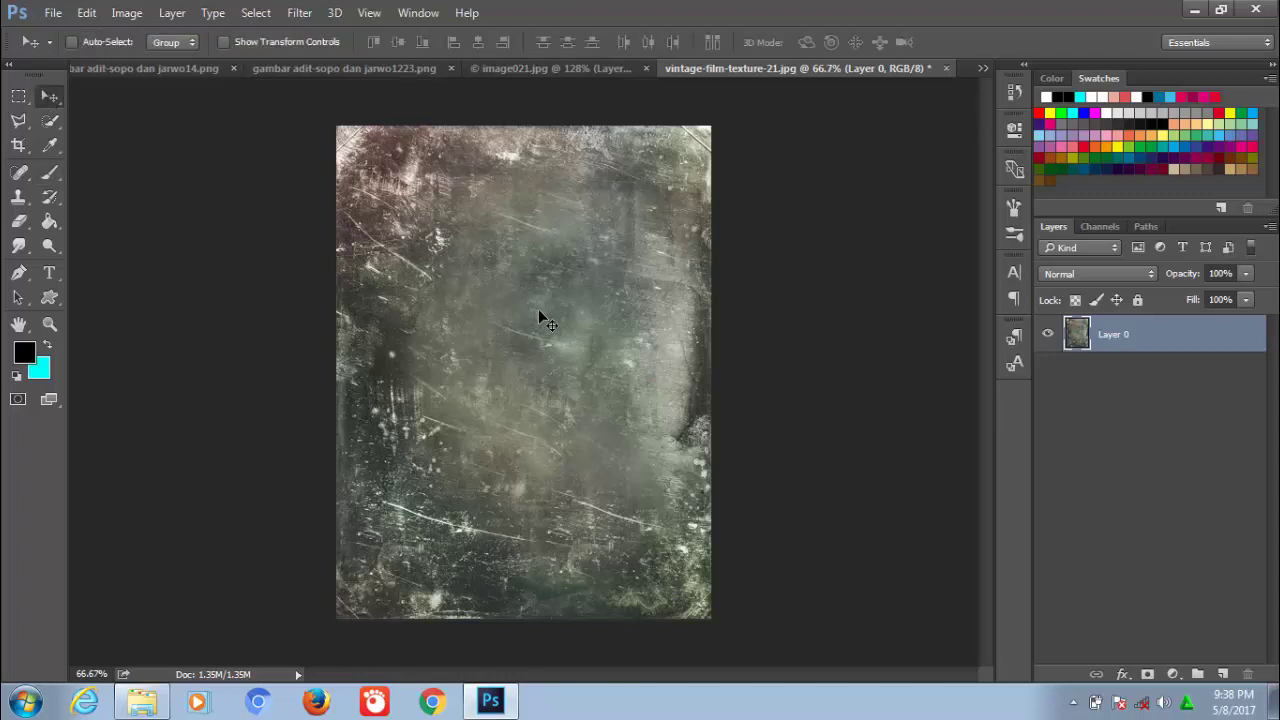
{"action": "mouse_move", "coordinate": [539, 311]}
{"action": "left_mouse_down"}
{"action": "mouse_move", "coordinate": [560, 65]}
{"action": "mouse_move", "coordinate": [453, 270]}
{"action": "mouse_move", "coordinate": [470, 309]}
{"action": "left_mouse_up"}
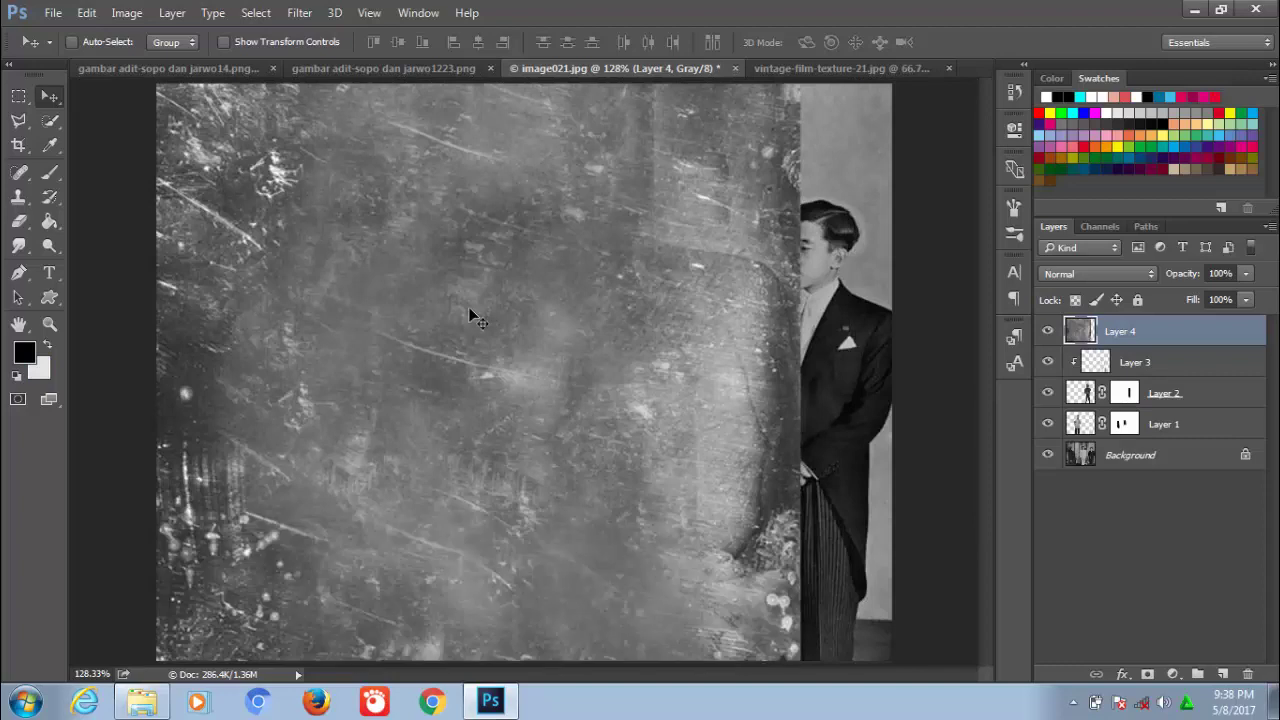
{"action": "key", "text": "ctrl"}
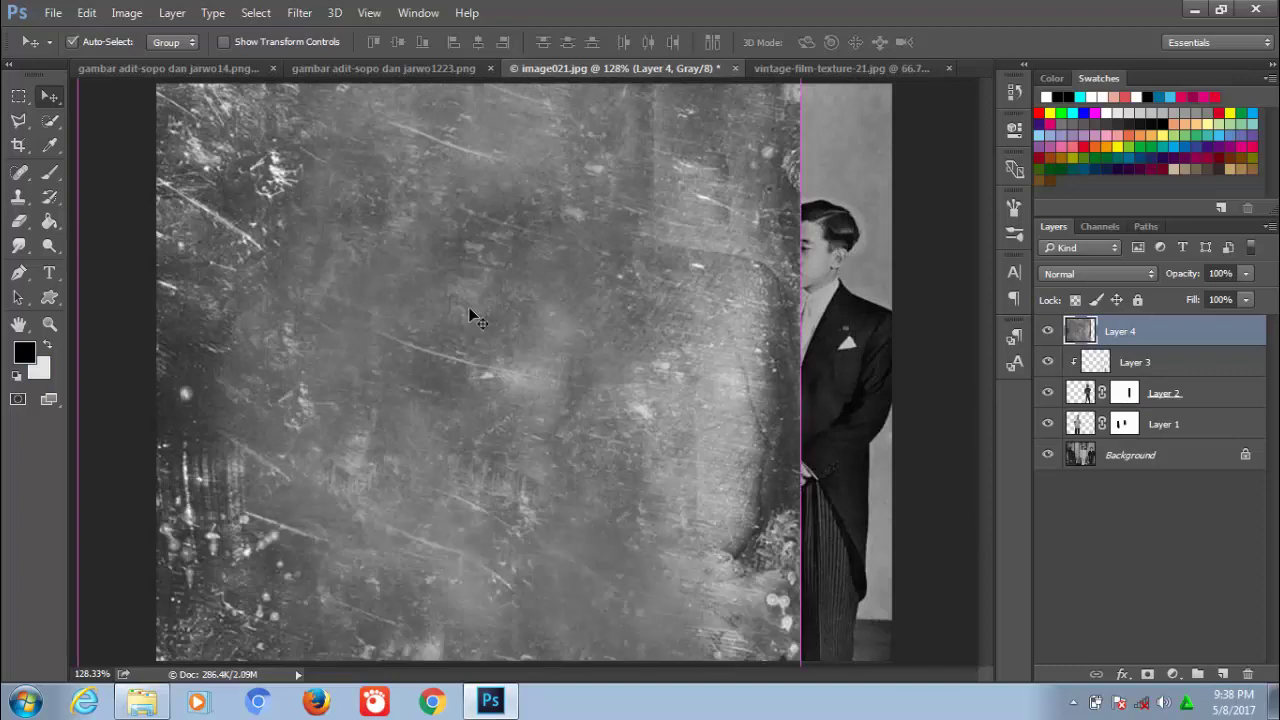
{"action": "key", "text": "ctrl+minus"}
{"action": "key", "text": "ctrl+minus"}
{"action": "key", "text": "ctrl+minus"}
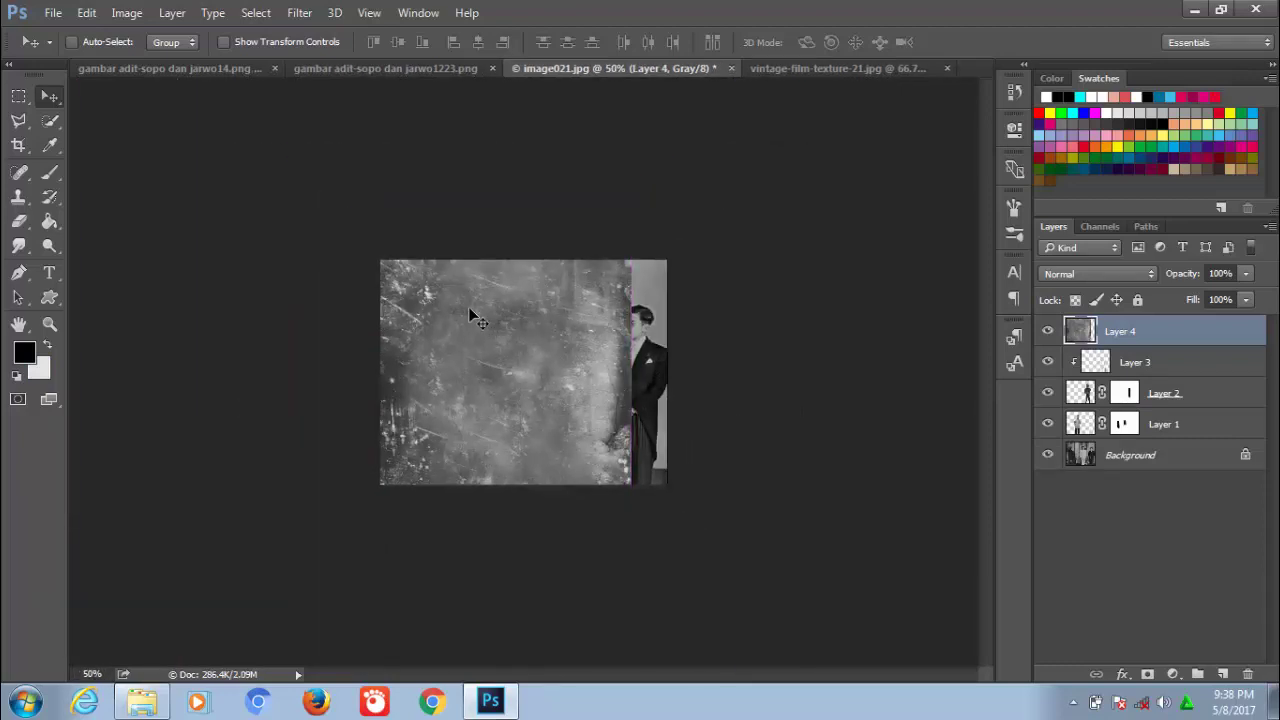
{"action": "key", "text": "ctrl"}
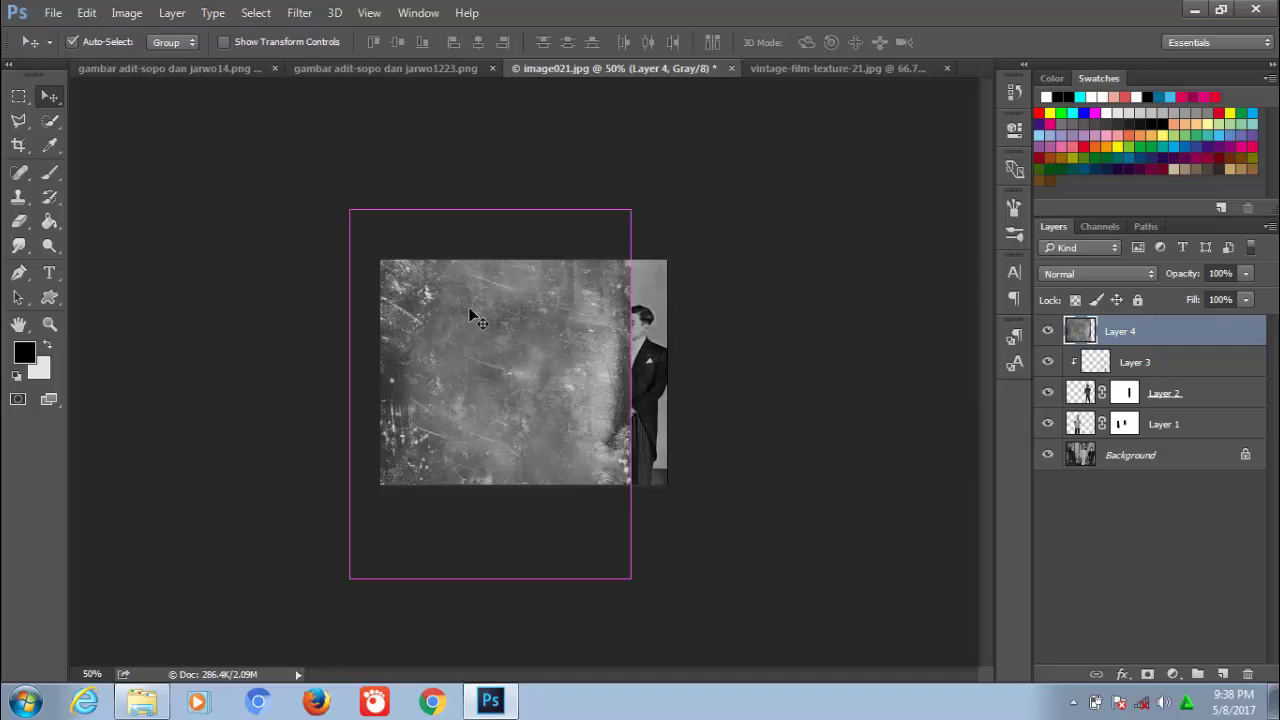
{"action": "key", "text": "ctrl+t"}
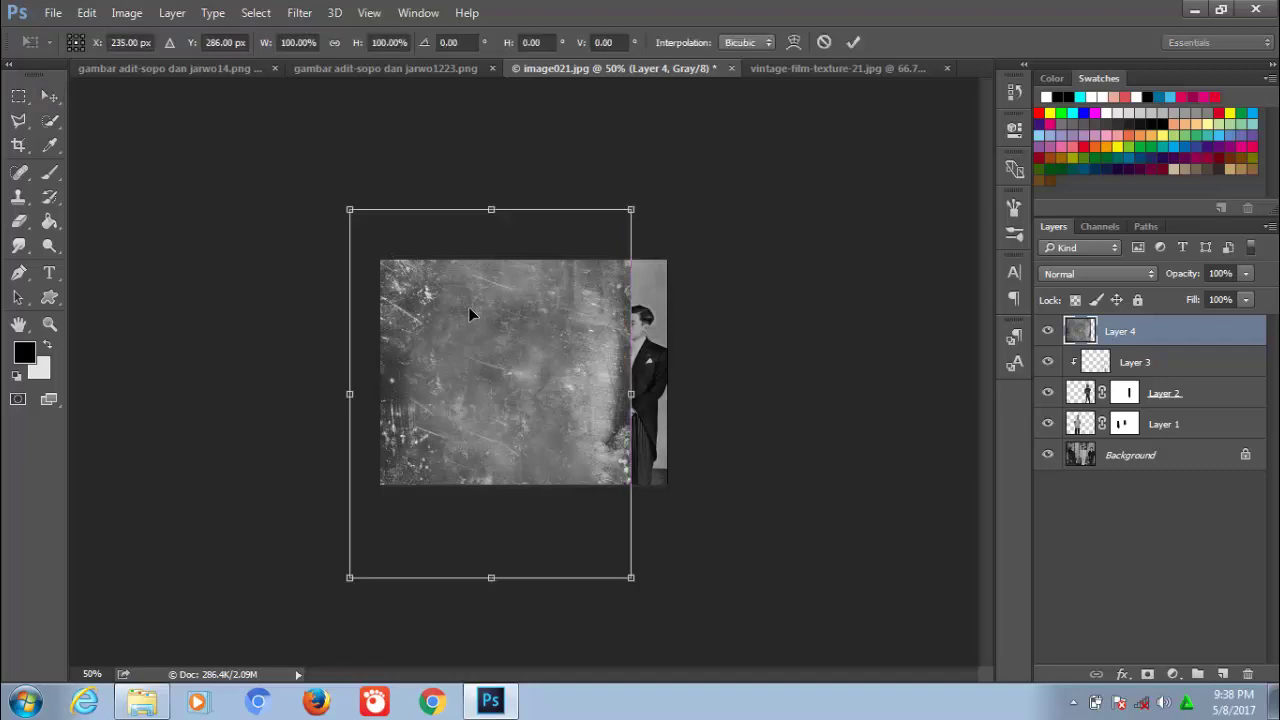
Step: Rotate the texture 90° clockwise and scale it to about 83% by 78% over the photo
{"action": "right_click", "coordinate": [525, 333]}
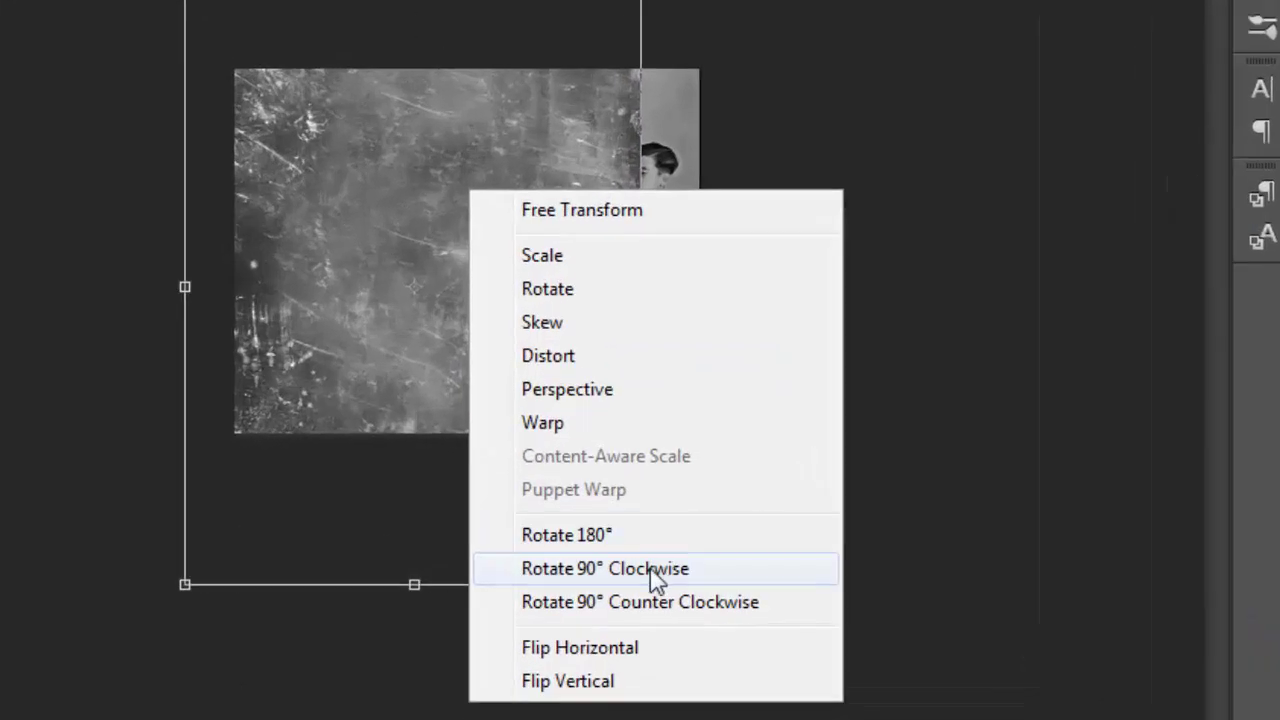
{"action": "left_click", "coordinate": [640, 567]}
{"action": "mouse_move", "coordinate": [560, 370]}
{"action": "left_mouse_down"}
{"action": "mouse_move", "coordinate": [574, 373]}
{"action": "mouse_move", "coordinate": [575, 360]}
{"action": "left_mouse_up"}
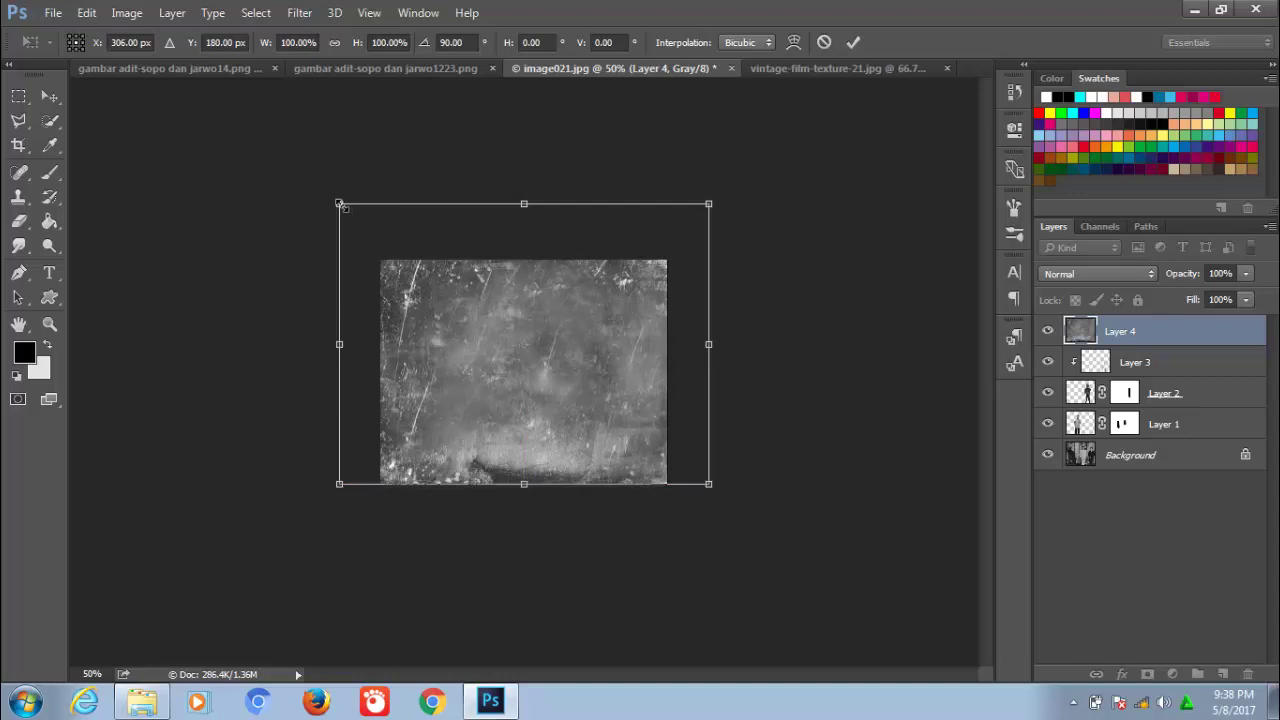
{"action": "left_click_drag", "start_coordinate": [340, 204], "coordinate": [370, 246]}
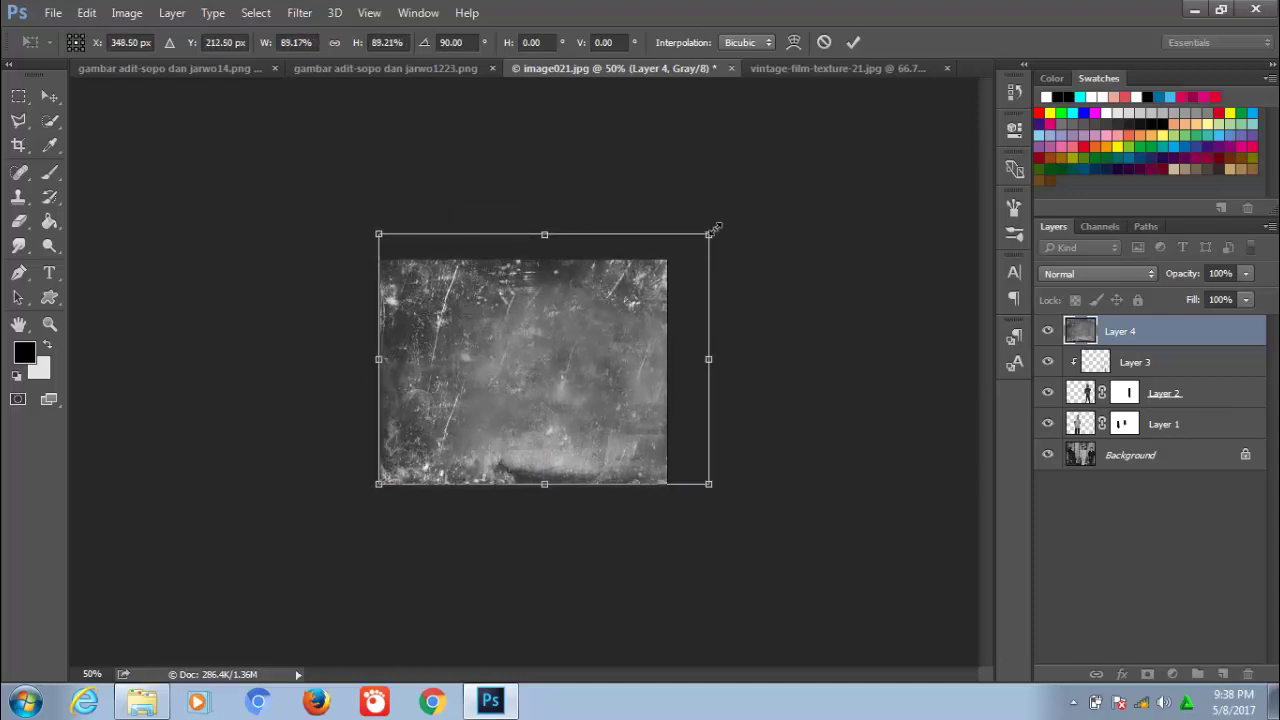
{"action": "left_click_drag", "start_coordinate": [712, 231], "coordinate": [680, 241]}
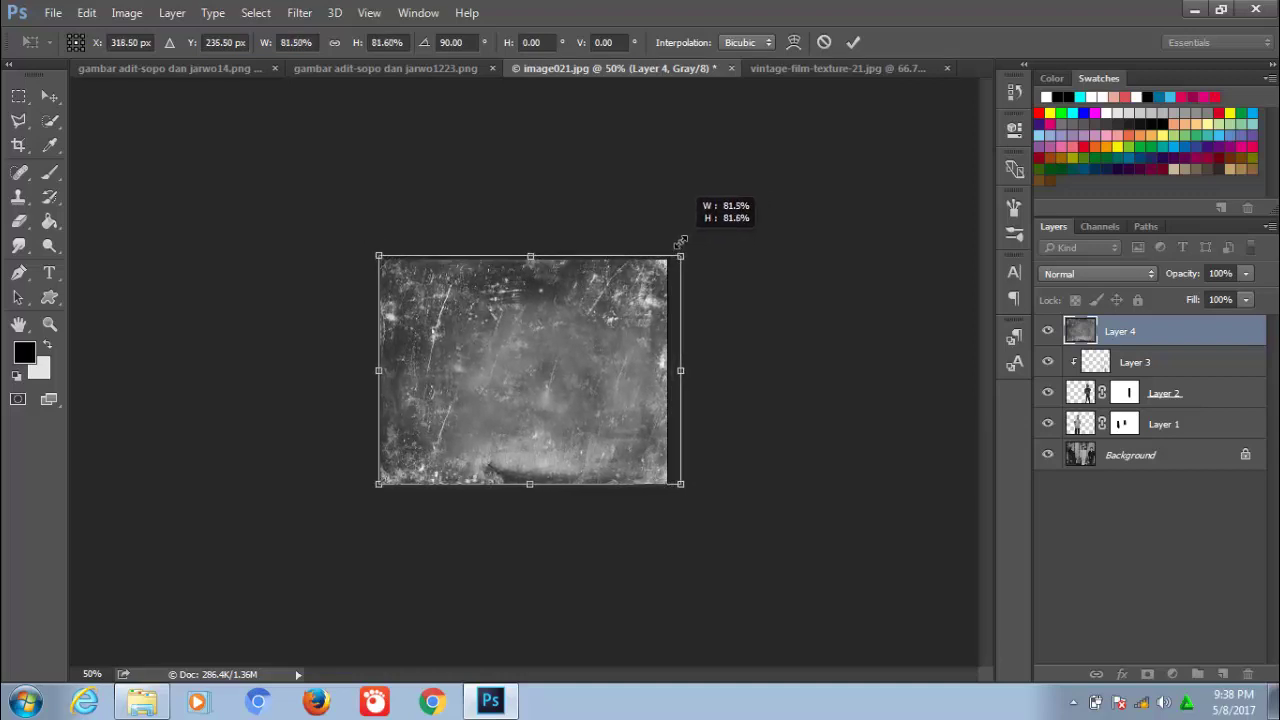
{"action": "left_click_drag", "start_coordinate": [680, 241], "coordinate": [666, 247]}
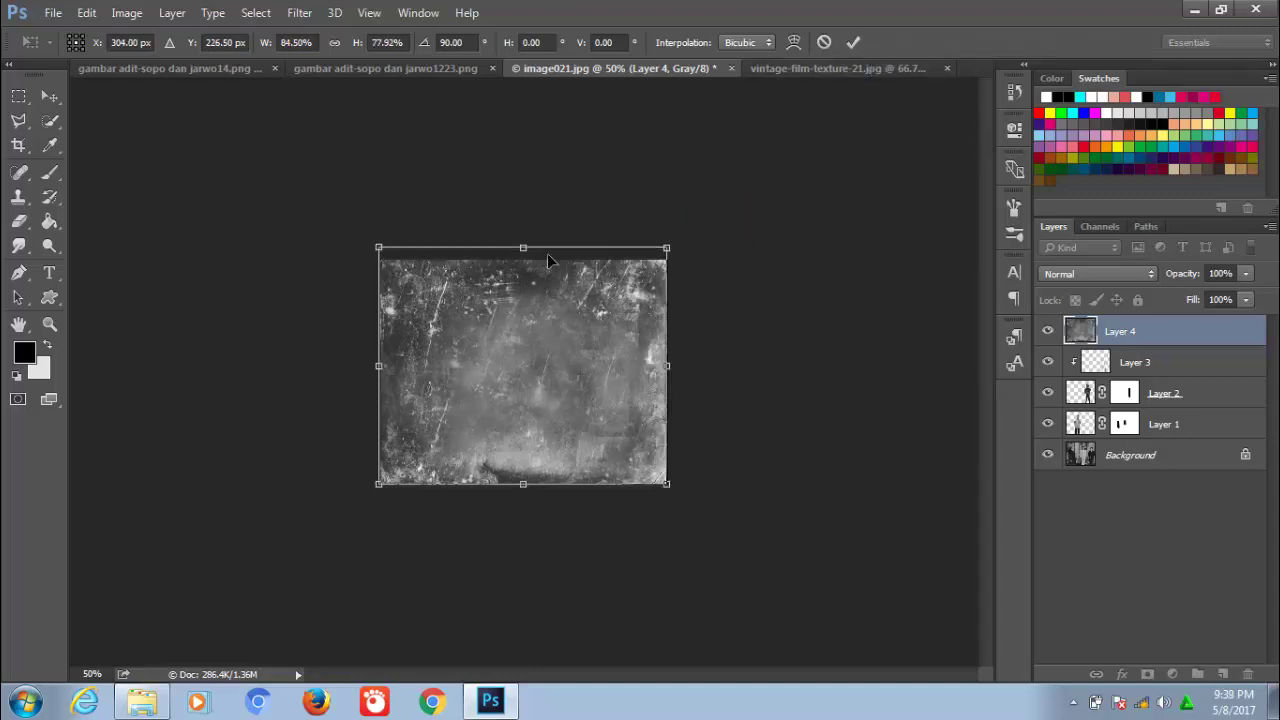
{"action": "left_click_drag", "start_coordinate": [523, 247], "coordinate": [524, 252]}
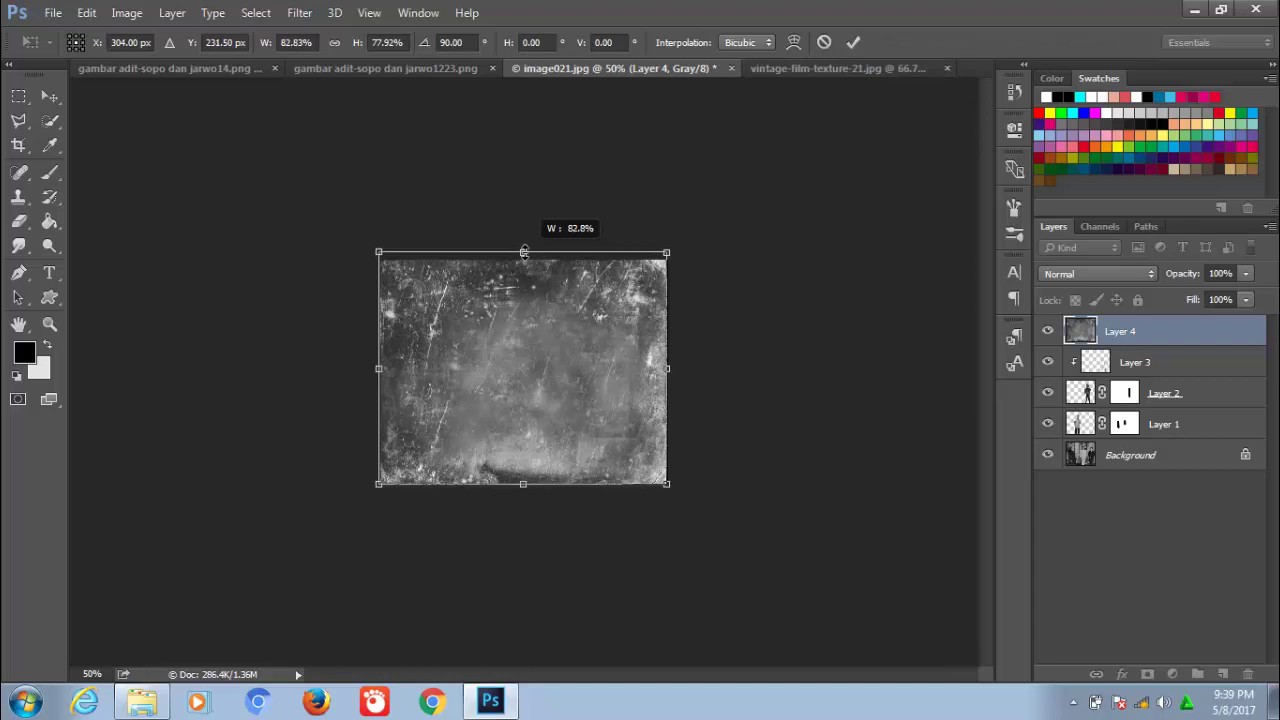
{"action": "left_click", "coordinate": [857, 44]}
Step: Blend Layer 4 in Screen mode at 45% opacity, nudging the texture back into place
{"action": "key", "text": "ctrl+0"}
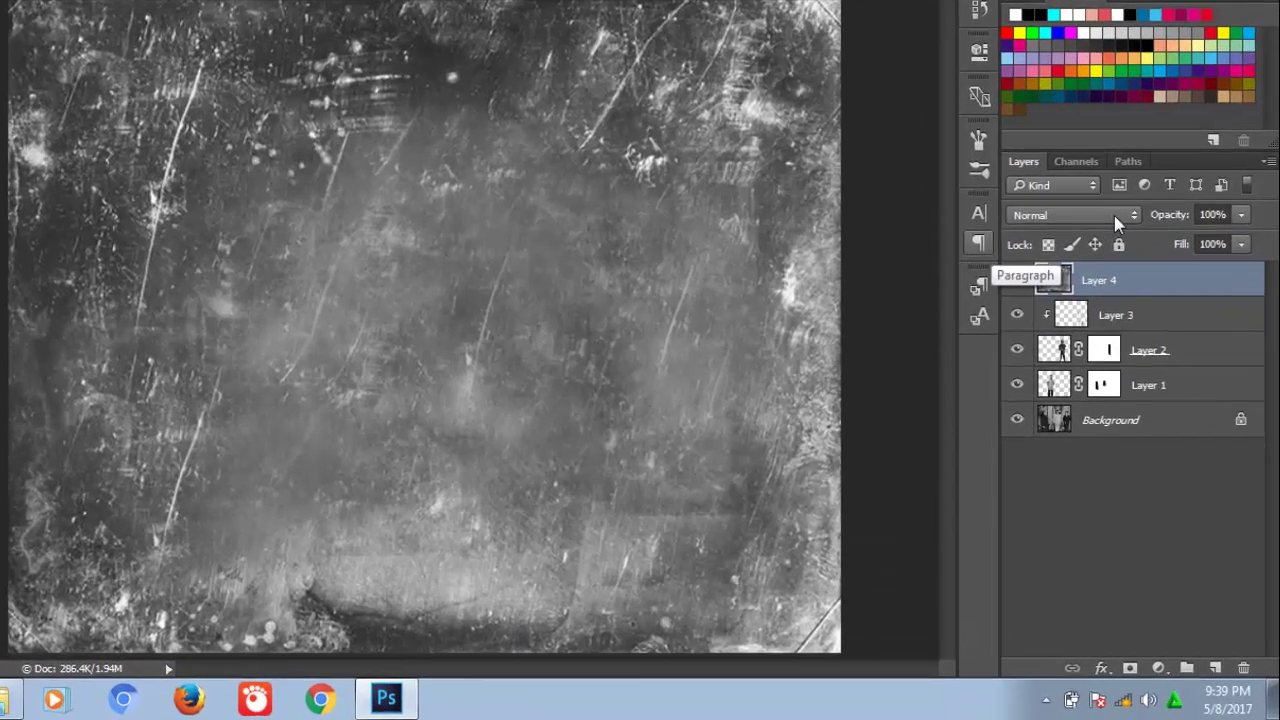
{"action": "left_click", "coordinate": [1135, 275]}
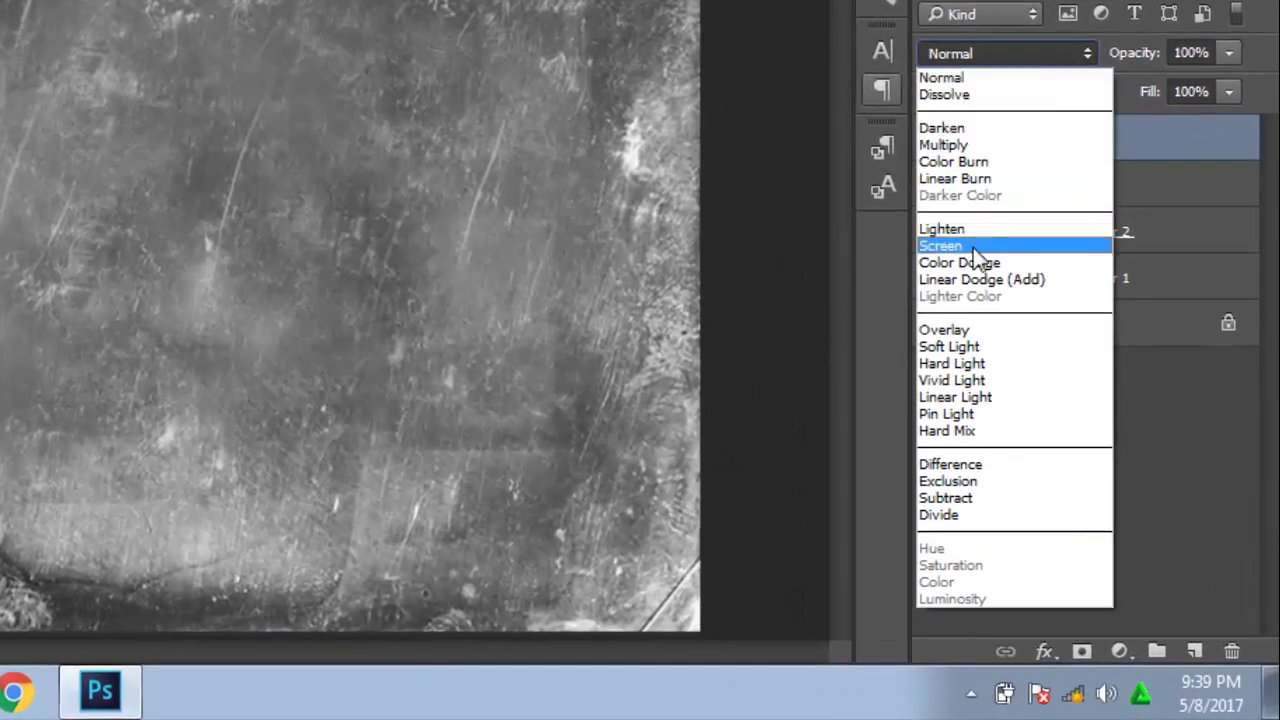
{"action": "left_click", "coordinate": [978, 248]}
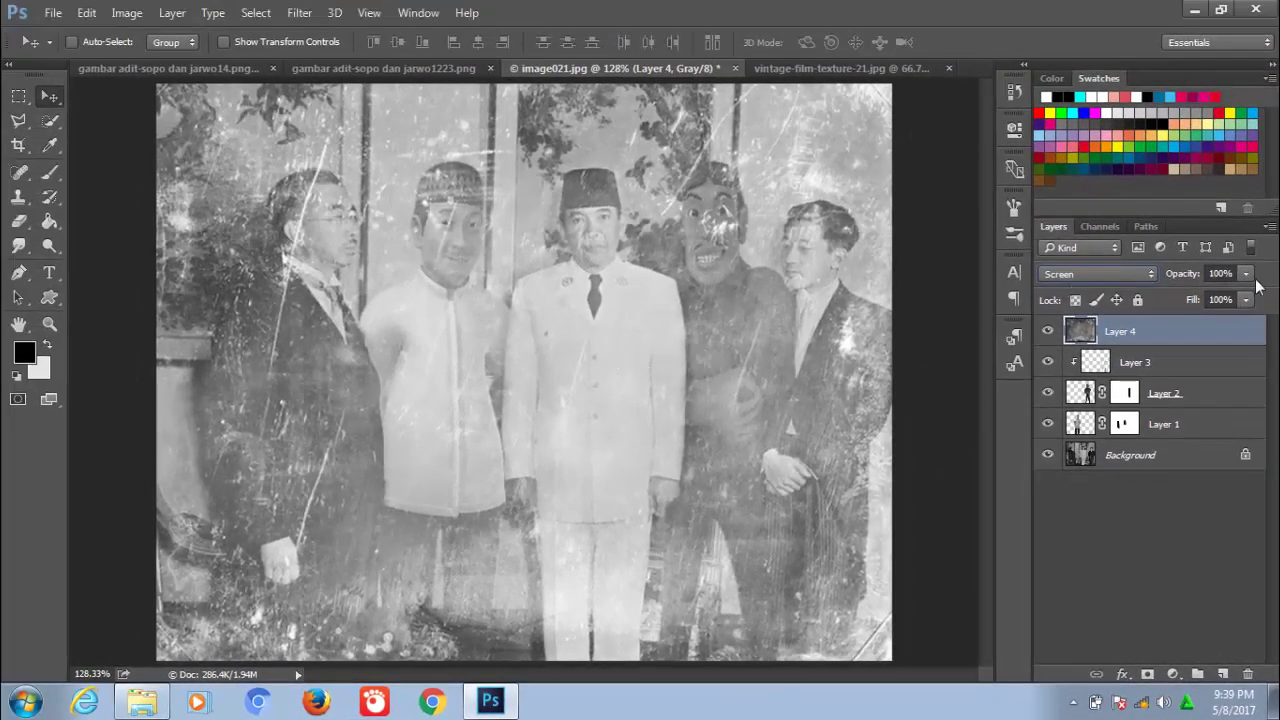
{"action": "left_click", "coordinate": [1248, 275]}
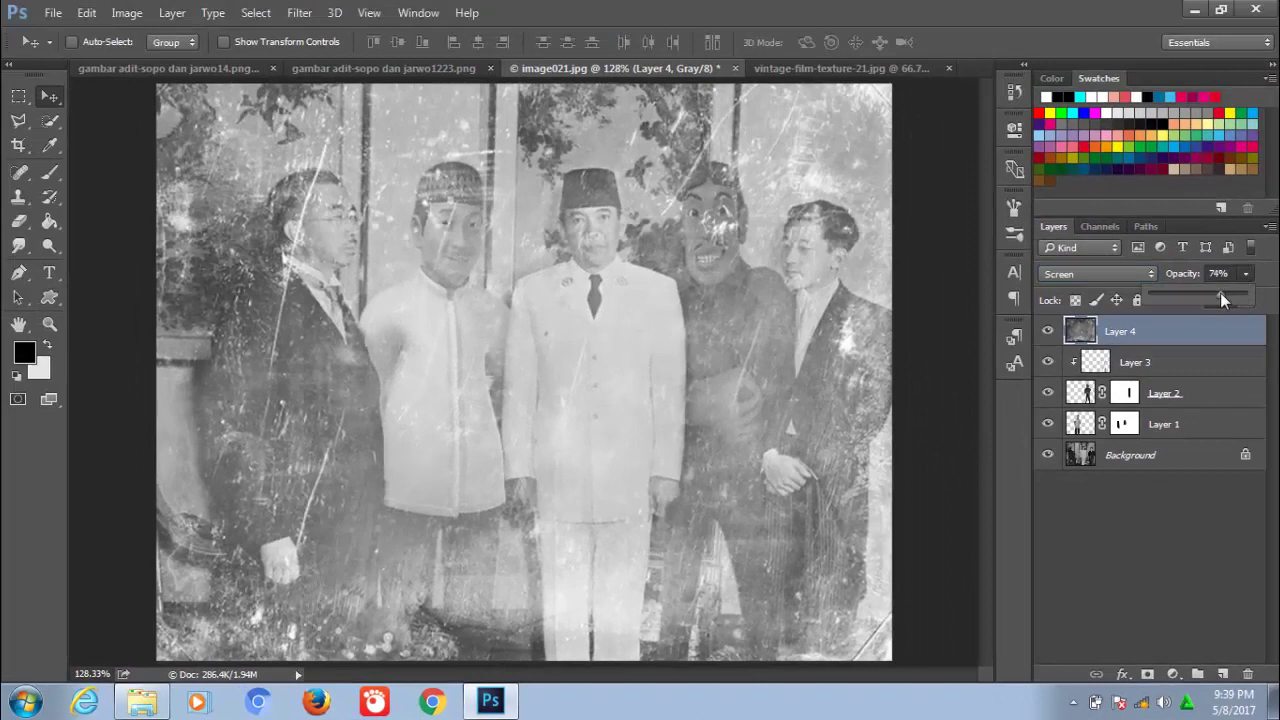
{"action": "left_click_drag", "start_coordinate": [1220, 293], "coordinate": [1195, 300]}
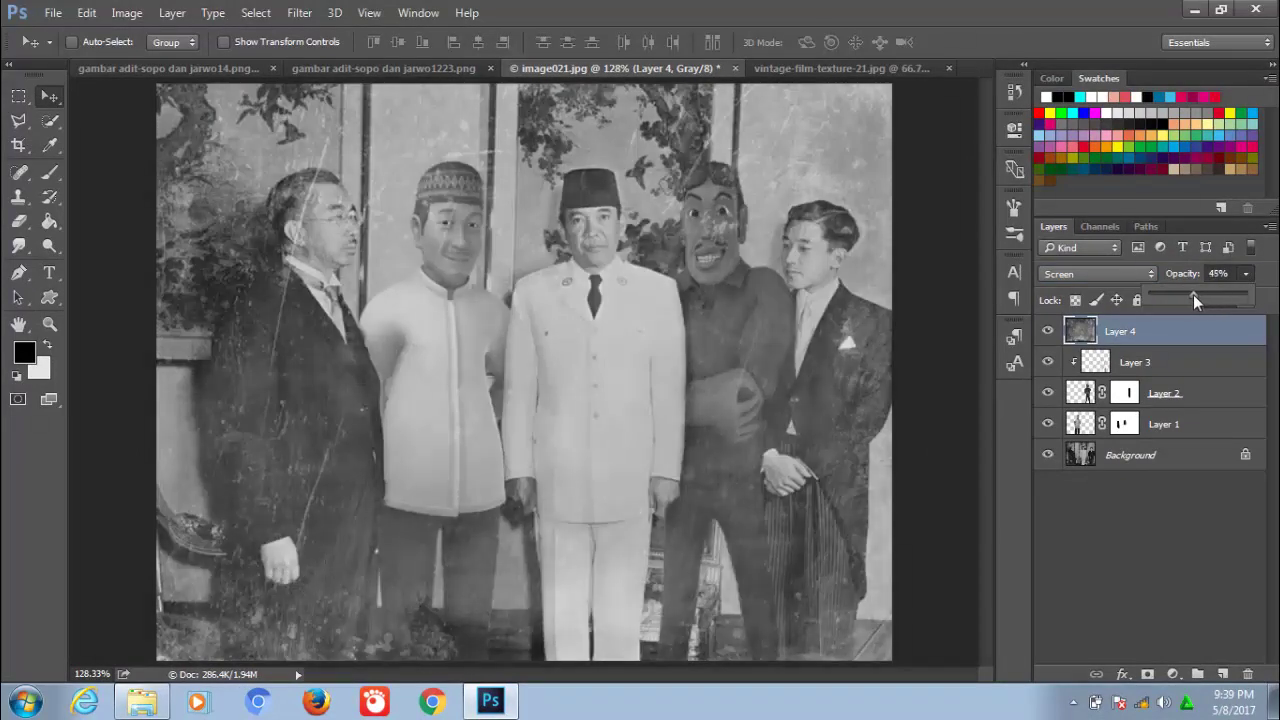
{"action": "left_click", "coordinate": [629, 366]}
{"action": "left_click_drag", "start_coordinate": [629, 366], "coordinate": [644, 366]}
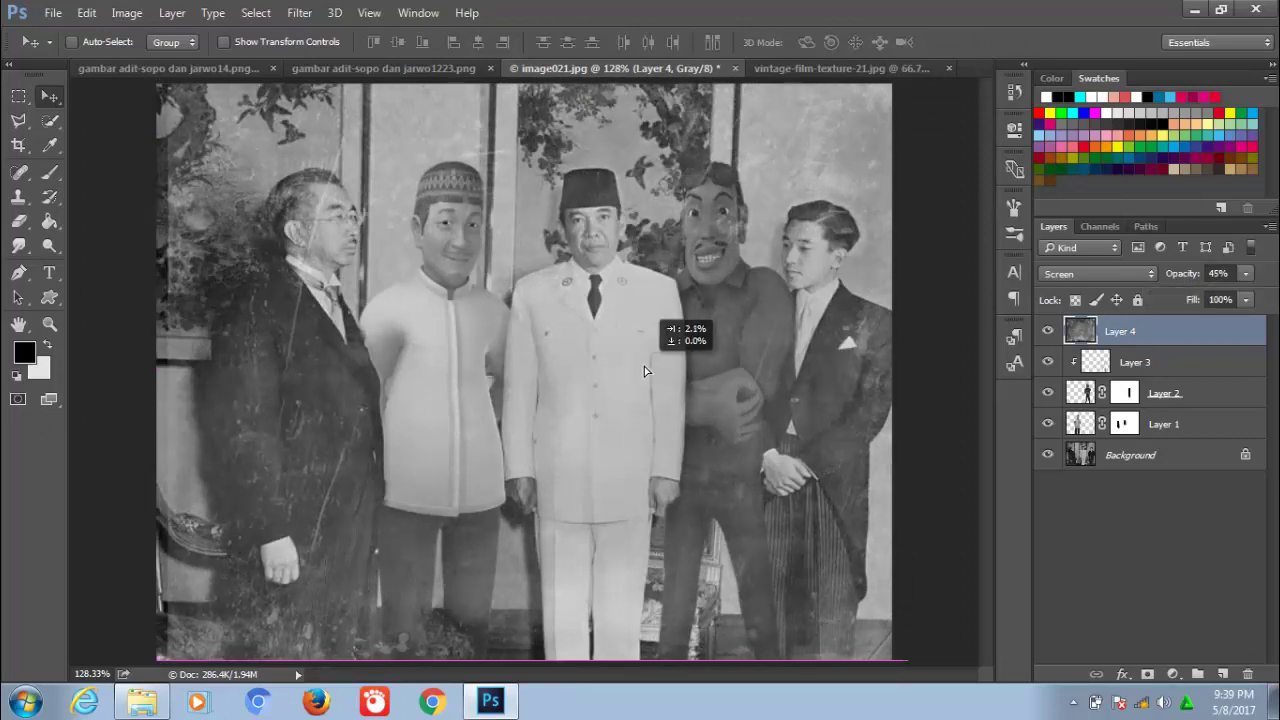
{"action": "left_click_drag", "start_coordinate": [644, 366], "coordinate": [630, 376]}
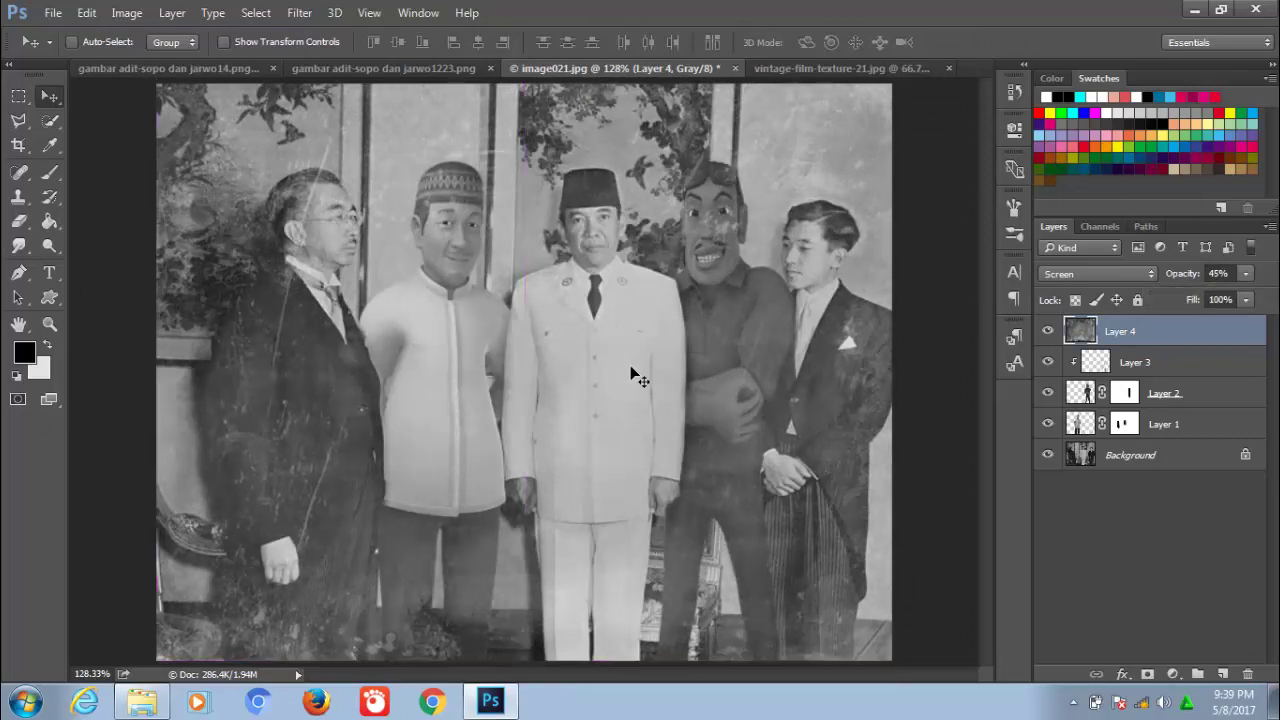
{"action": "key", "text": "ctrl+minus"}
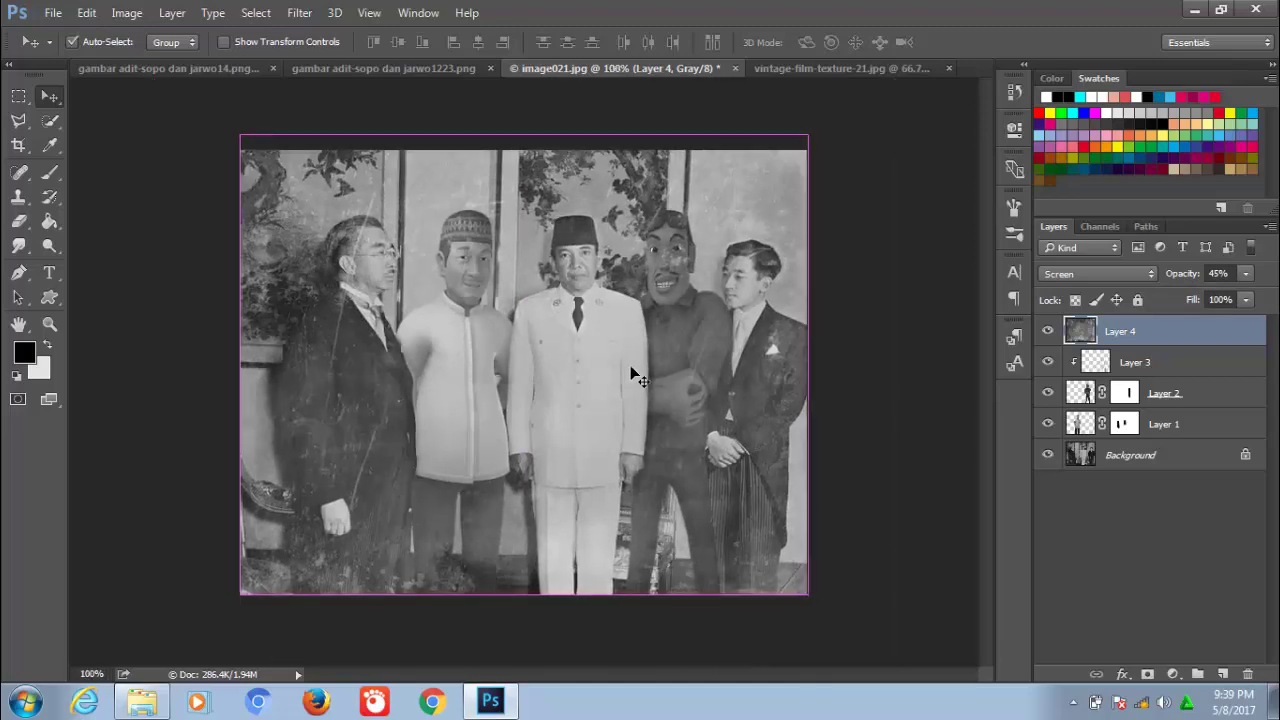
Step: Widen the texture to about 109% on both sides and shift it down to cover the photo
{"action": "key", "text": "ctrl+minus"}
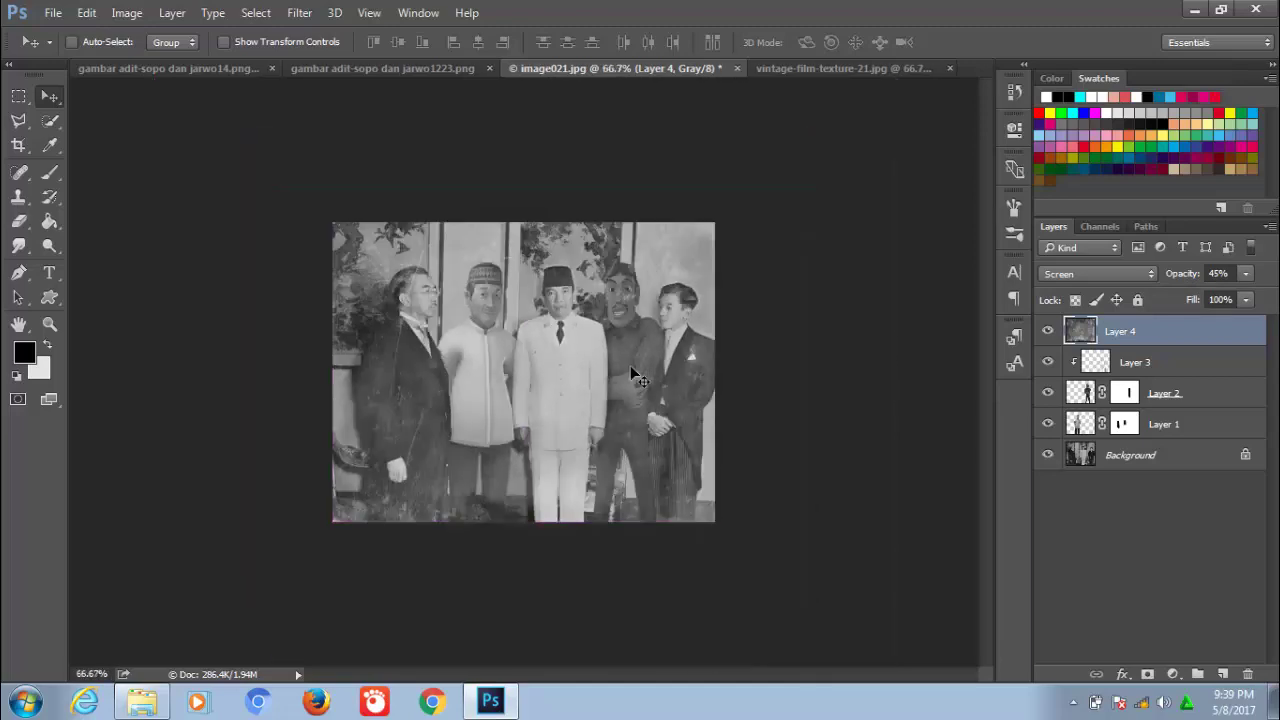
{"action": "key", "text": "ctrl"}
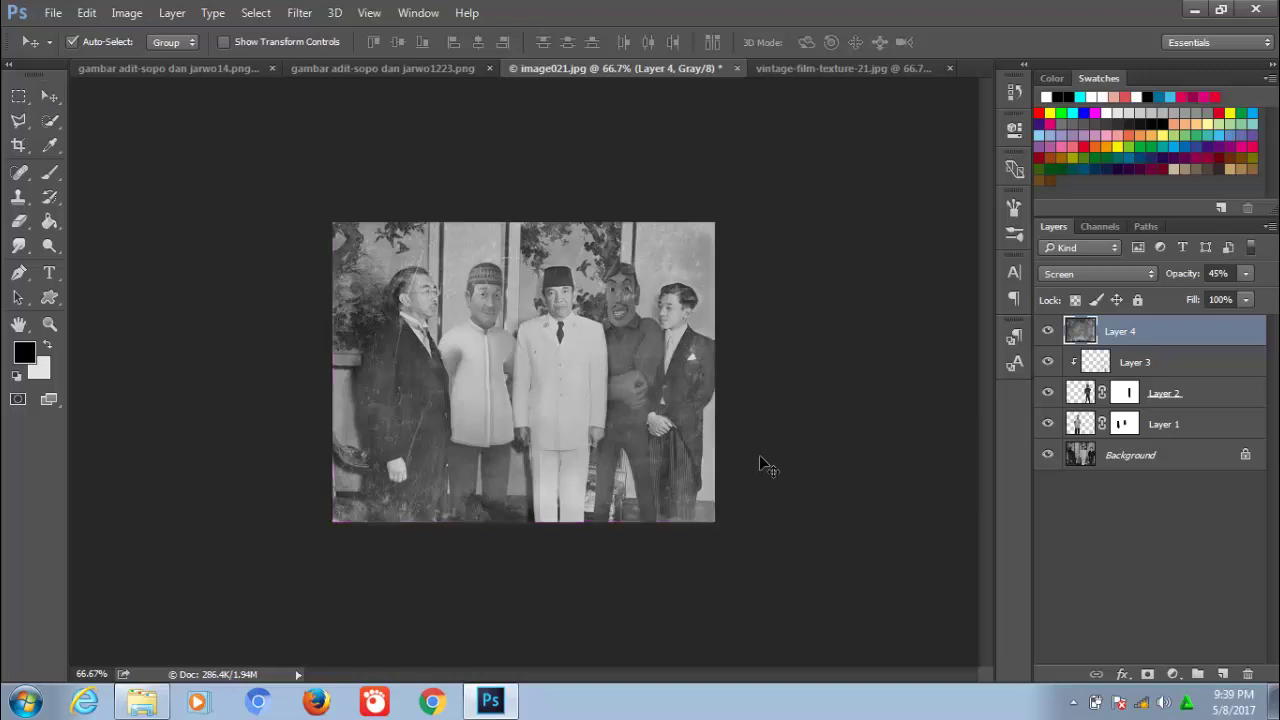
{"action": "key", "text": "ctrl+t"}
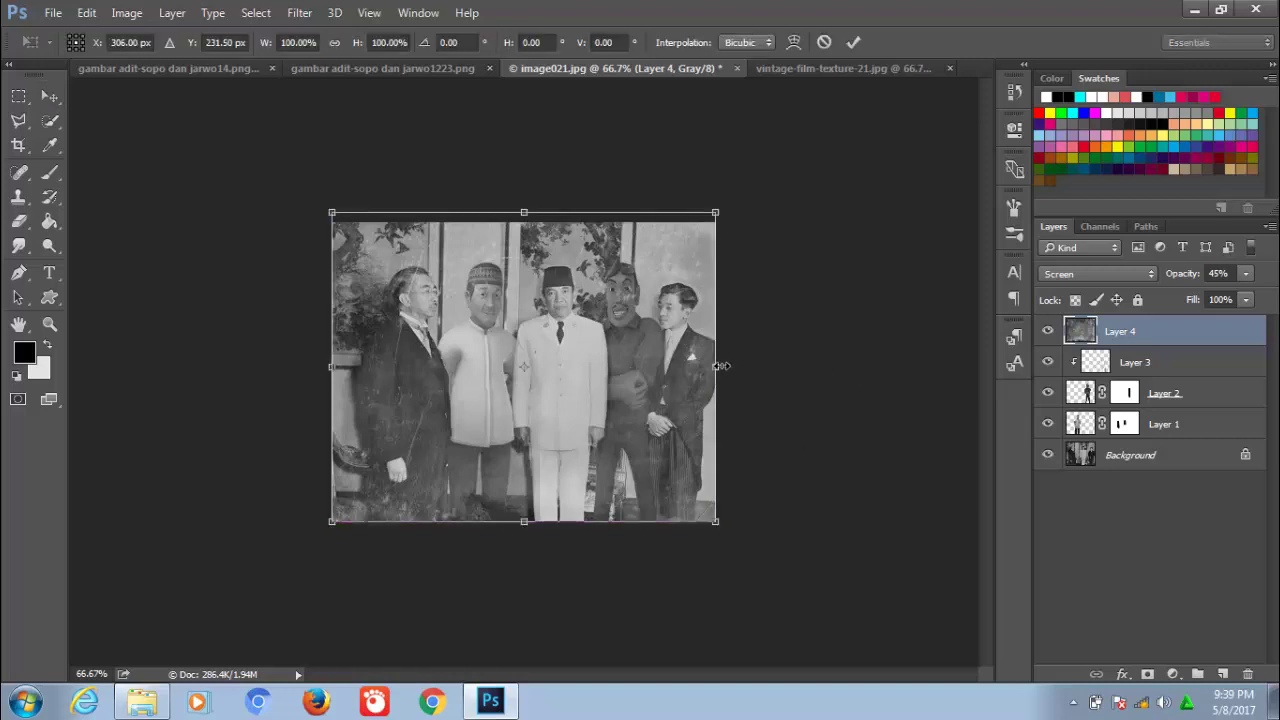
{"action": "left_click_drag", "start_coordinate": [721, 366], "coordinate": [737, 366]}
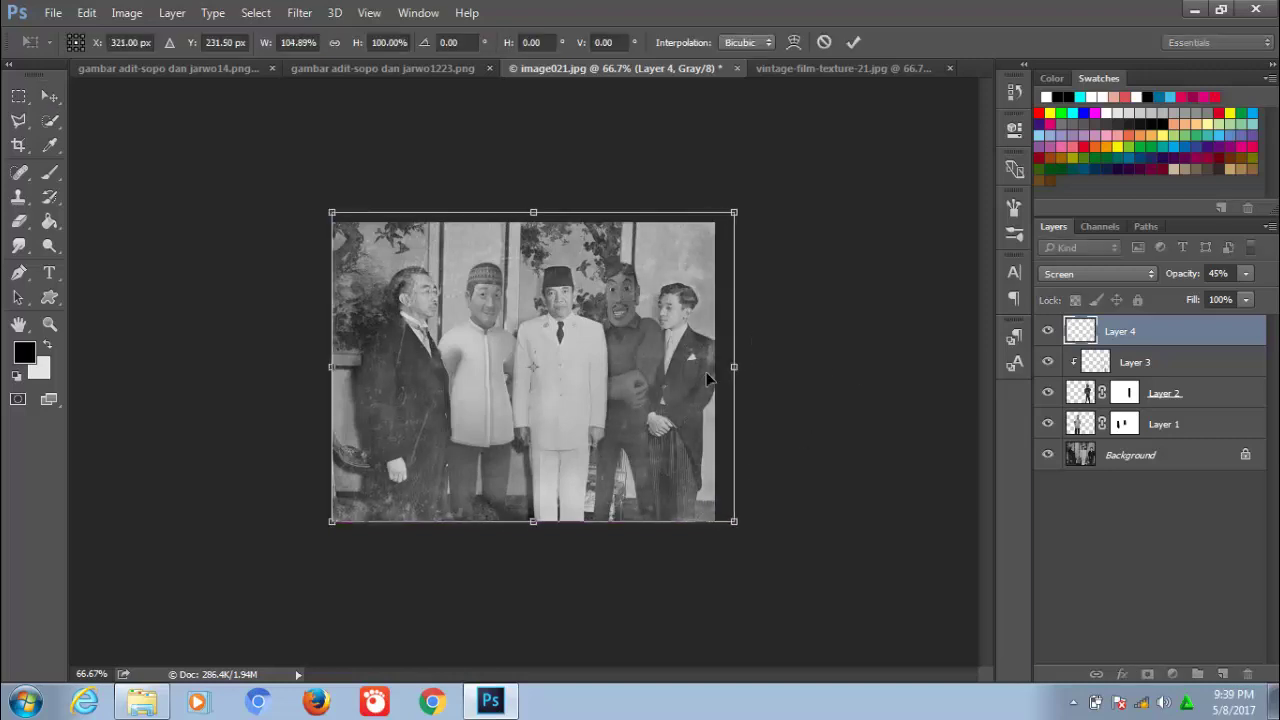
{"action": "left_click_drag", "start_coordinate": [331, 367], "coordinate": [316, 368]}
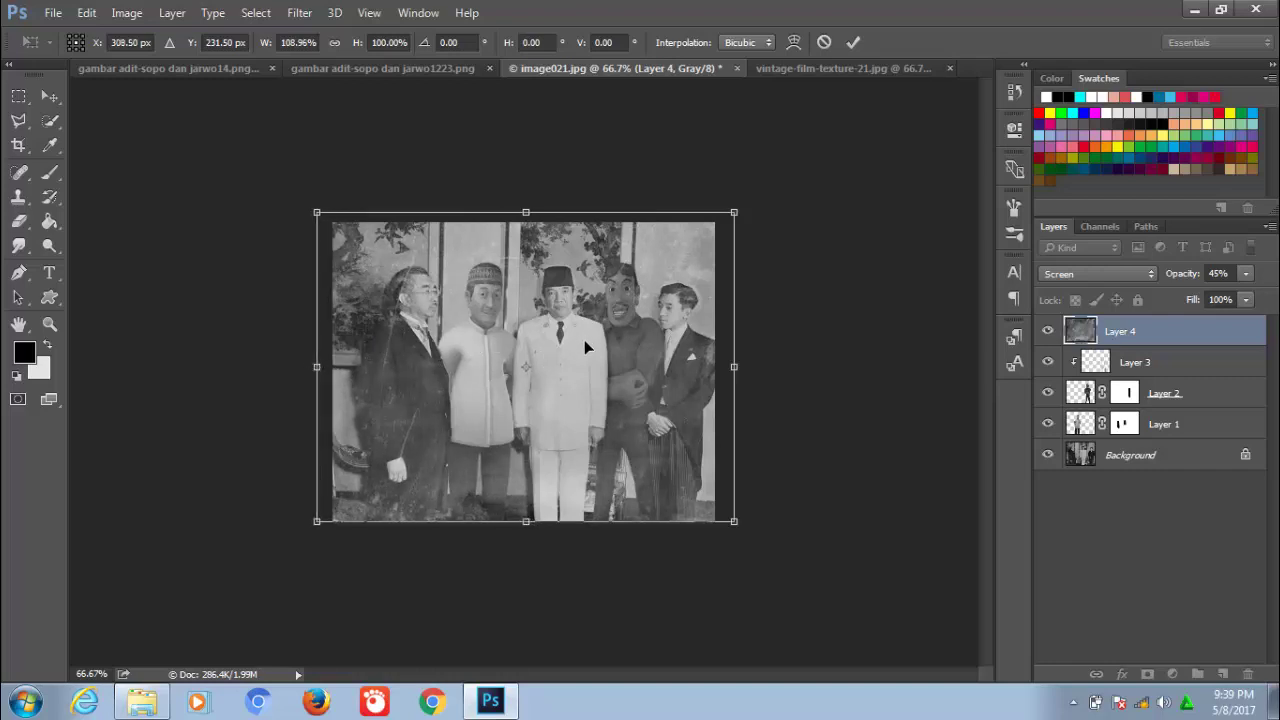
{"action": "left_click_drag", "start_coordinate": [586, 346], "coordinate": [588, 345]}
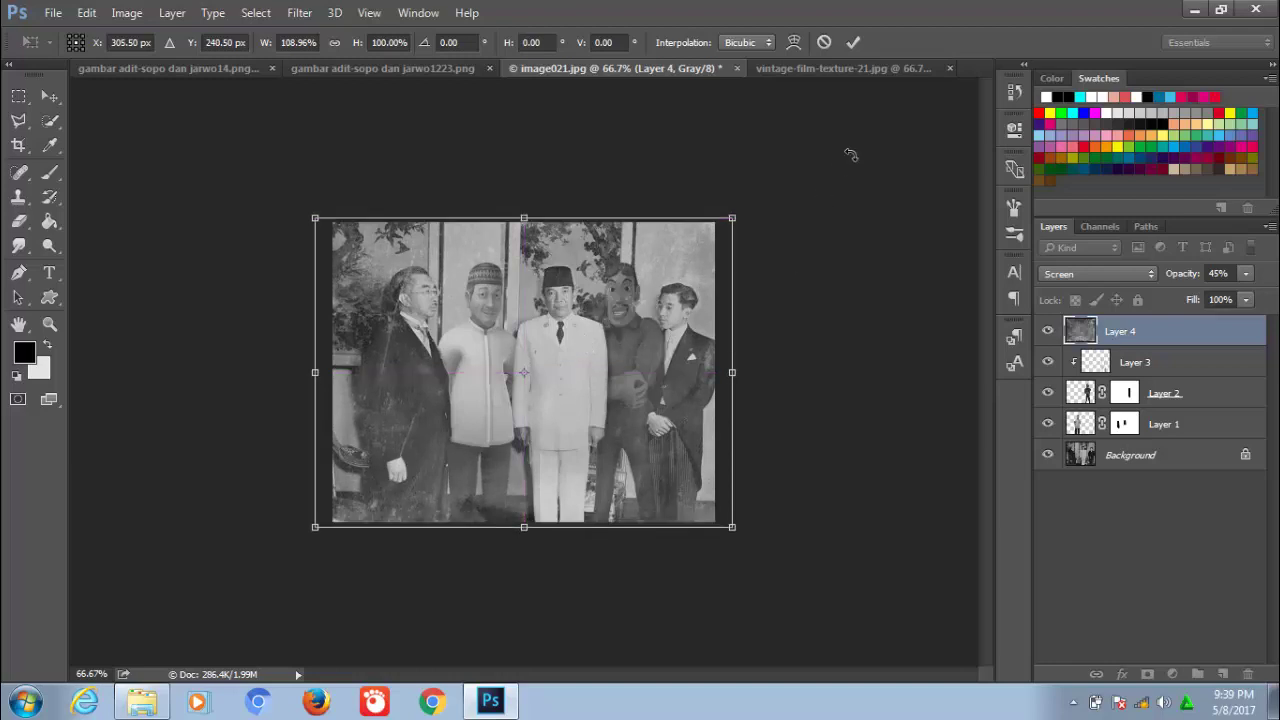
{"action": "left_click", "coordinate": [854, 41]}
Step: Zoom in on the finished composite and deselect Layer 4 to review the scratched film overlay
{"action": "key", "text": "ctrl"}
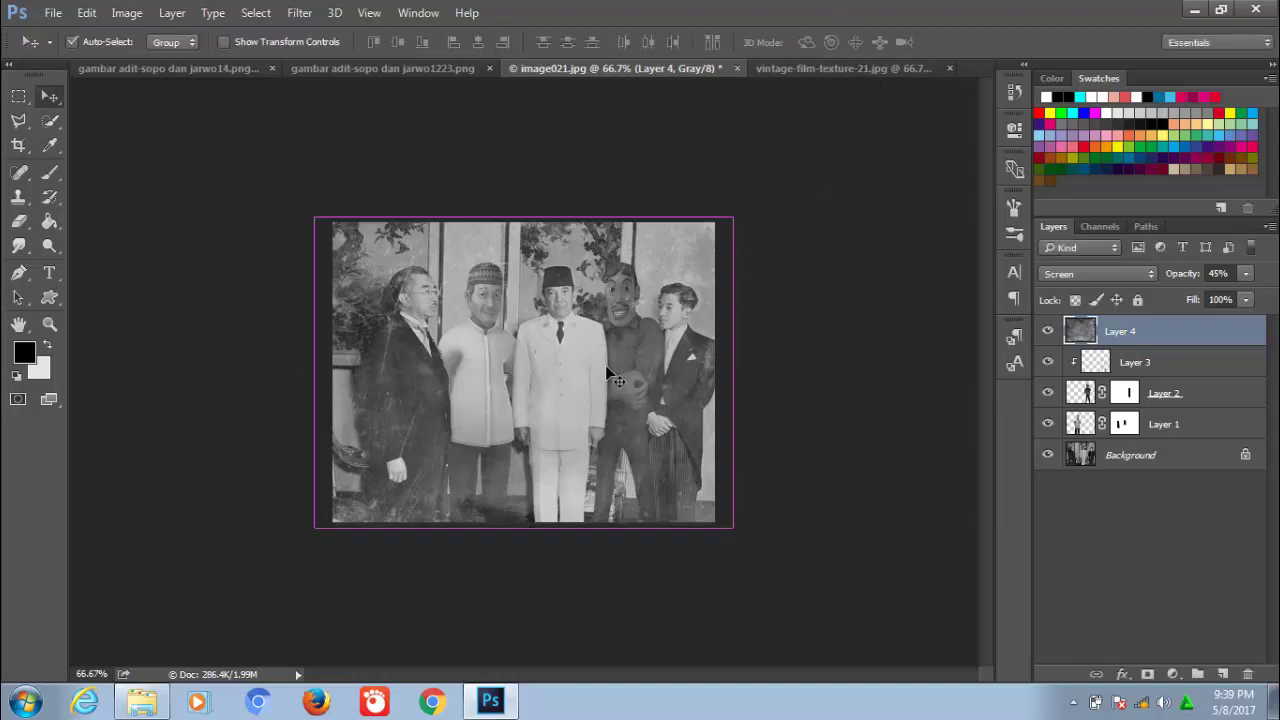
{"action": "scroll", "coordinate": [607, 373], "scroll_direction": "up", "scroll_amount": 3}
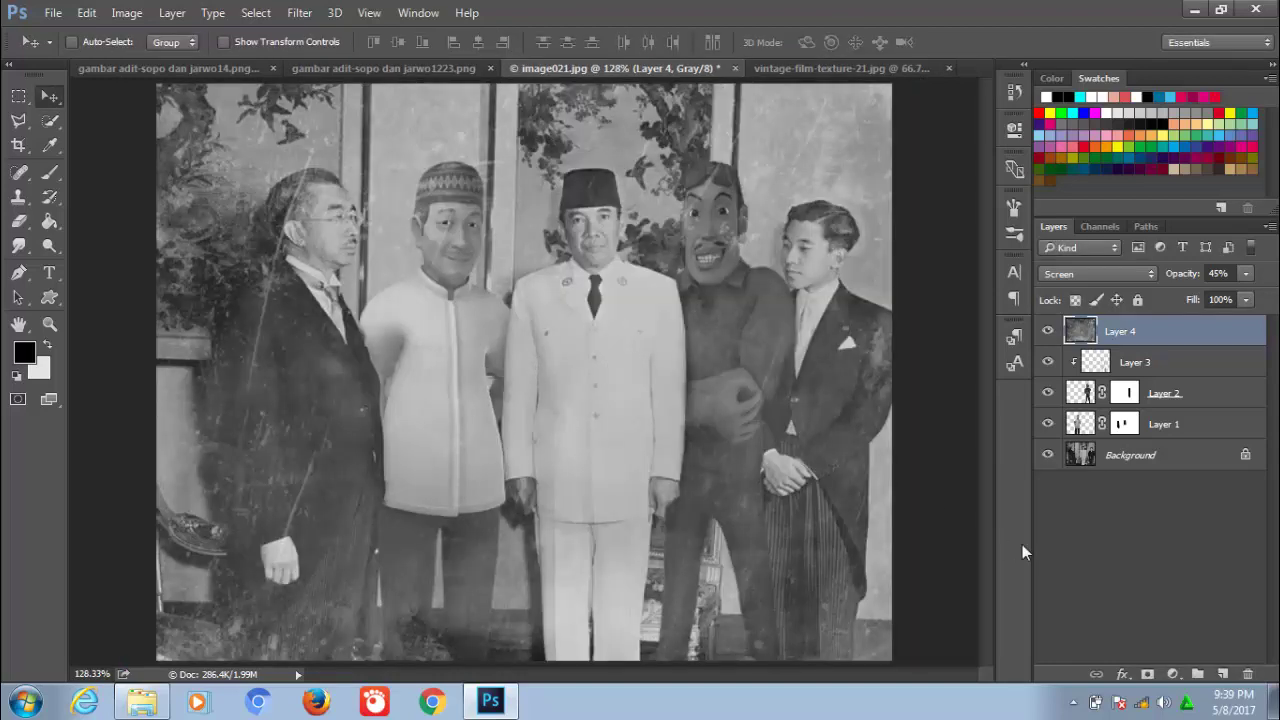
{"action": "left_click", "coordinate": [1129, 538]}
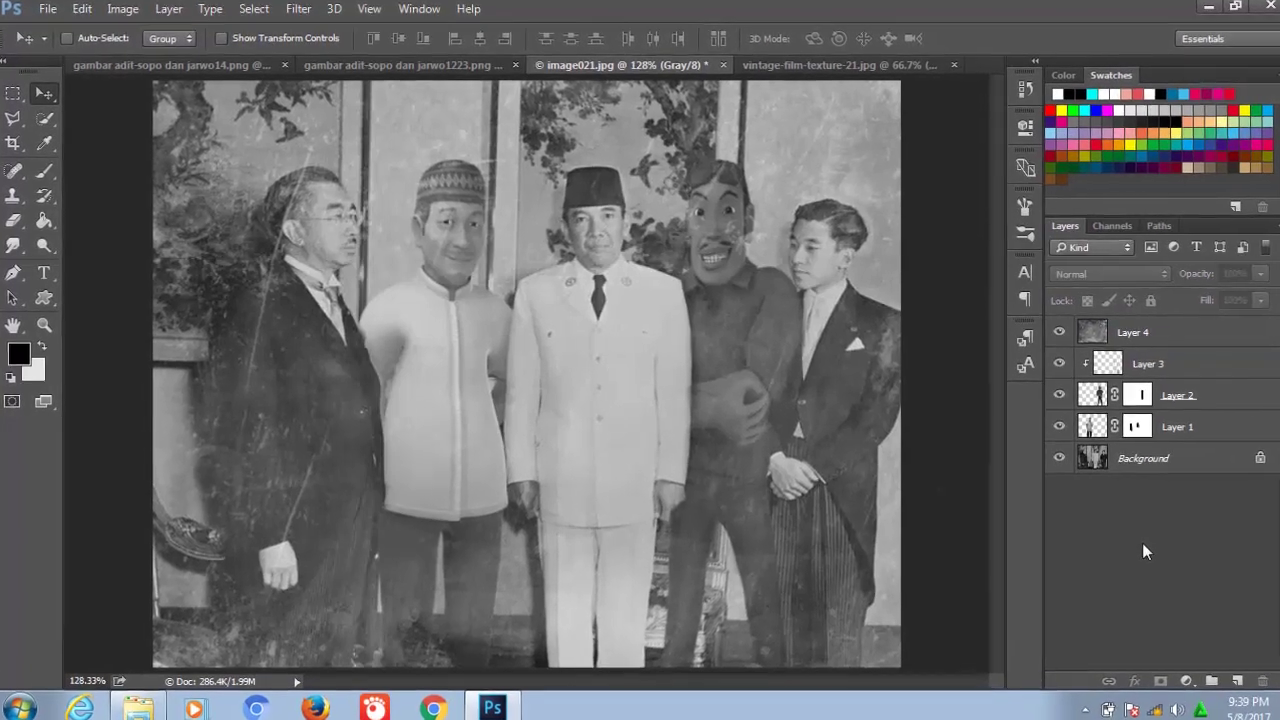